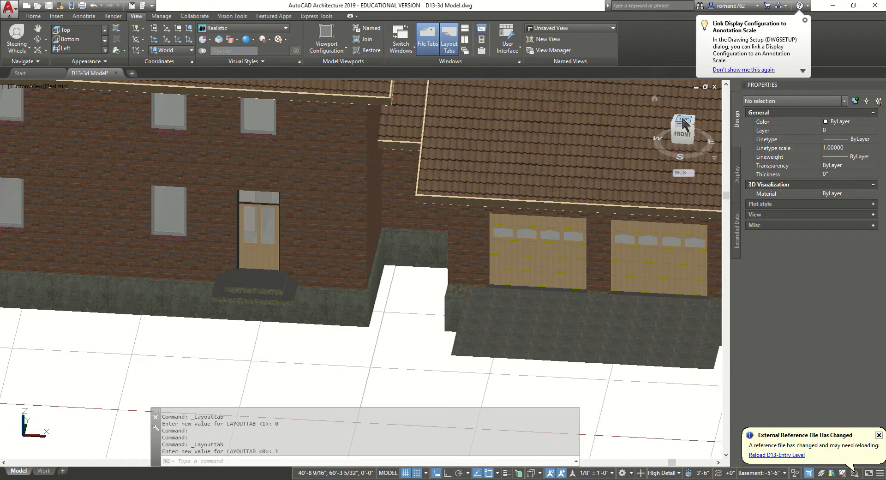
# Set the viewport to the Top view in the 2D Wireframe visual style
pyautogui.click(32, 87)
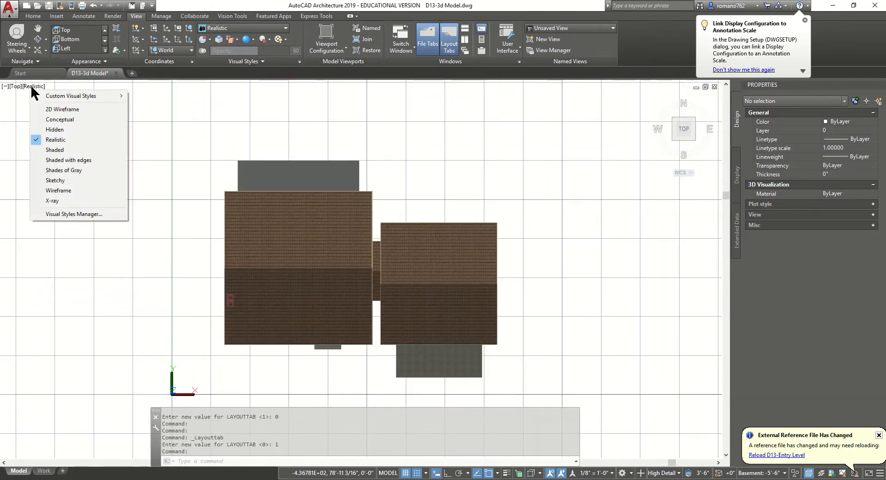
pyautogui.click(49, 109)
pyautogui.click(16, 87)
pyautogui.click(36, 109)
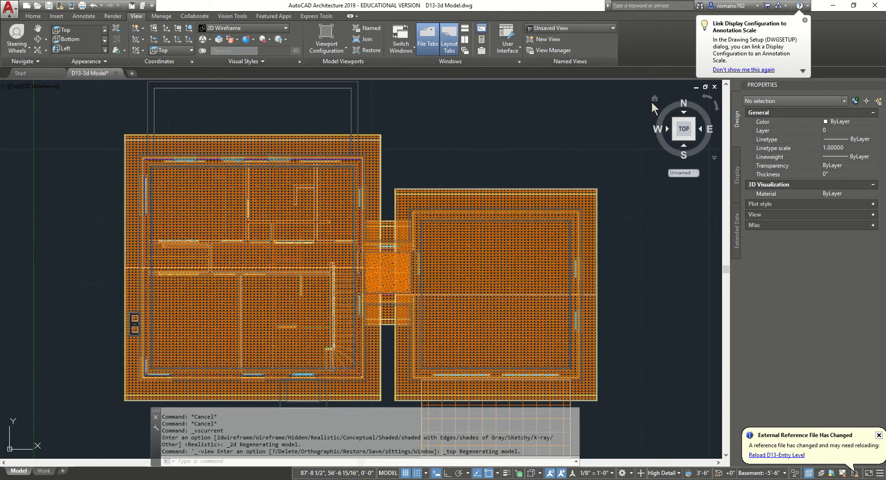
# Return to the Home isometric view and apply the Hidden visual style
pyautogui.click(654, 98)
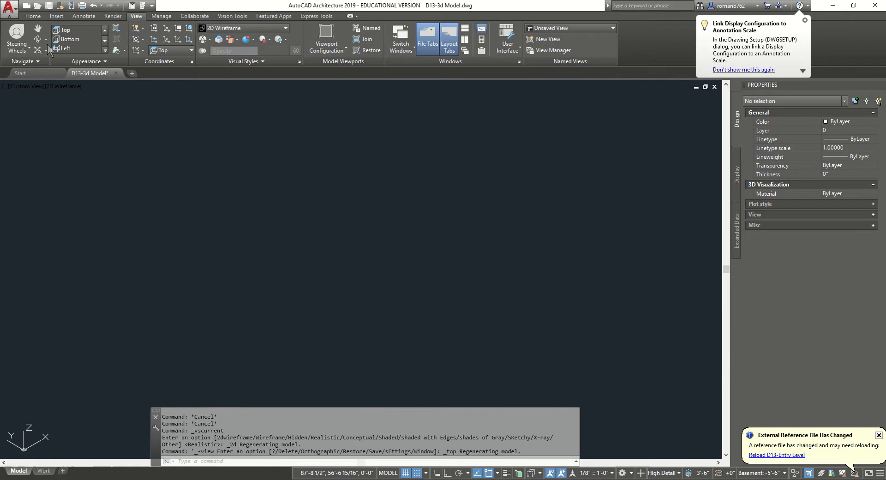
pyautogui.click(57, 87)
pyautogui.click(81, 131)
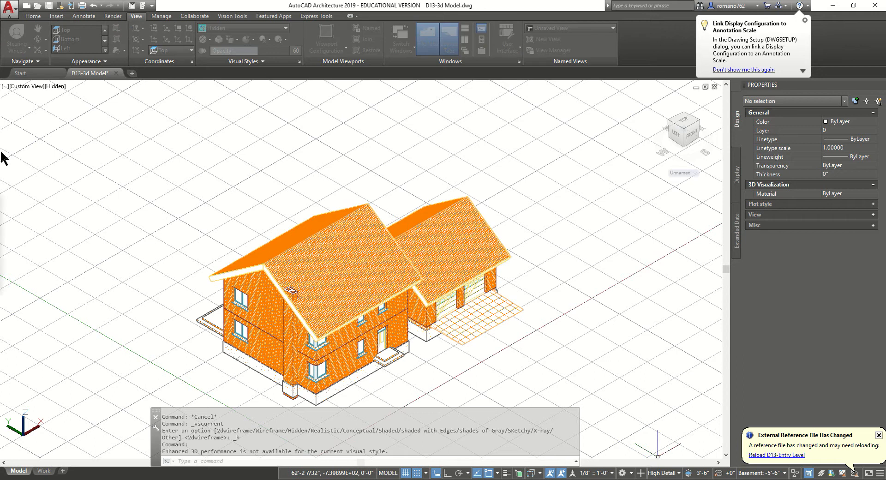
# Set Global Cut Plane to 50'-0" above, 10'-0" cut height, 3'-10" below, then reconfirm it
pyautogui.moveTo(370, 192); pyautogui.dragTo(462, 195)
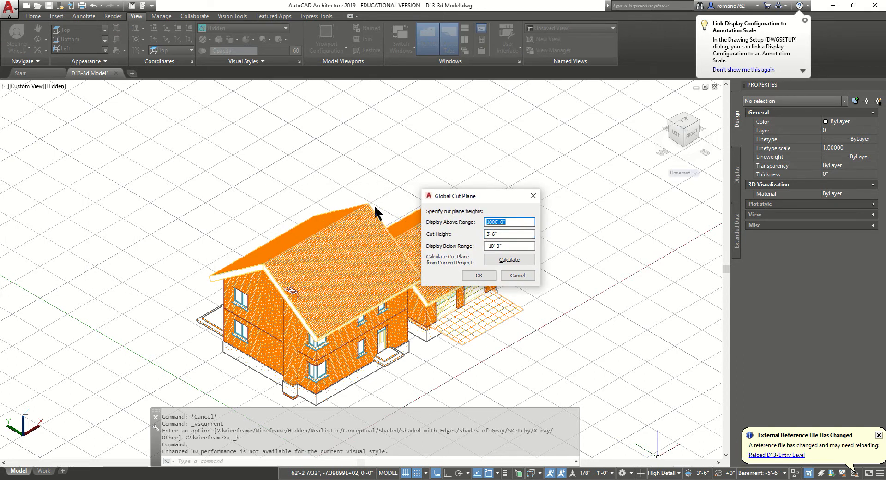
pyautogui.write('50')
pyautogui.press('Tab')
pyautogui.write('10')
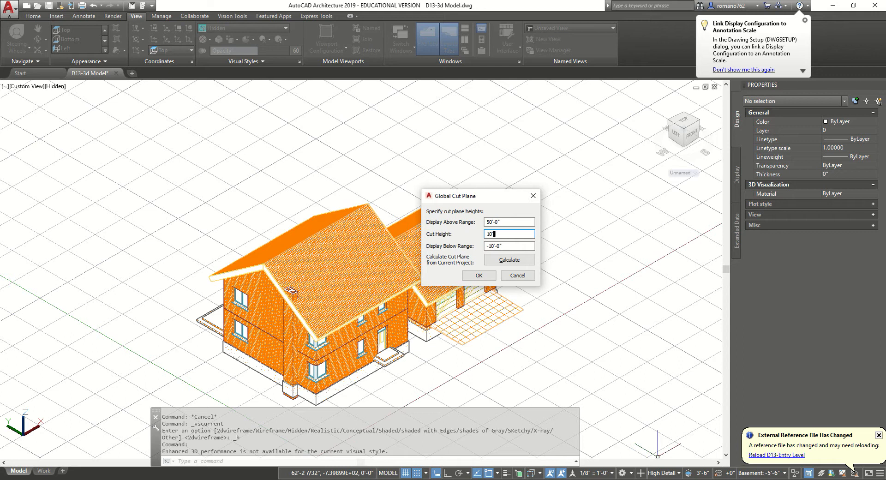
pyautogui.press('Tab')
pyautogui.write('3')
pyautogui.click(482, 276)
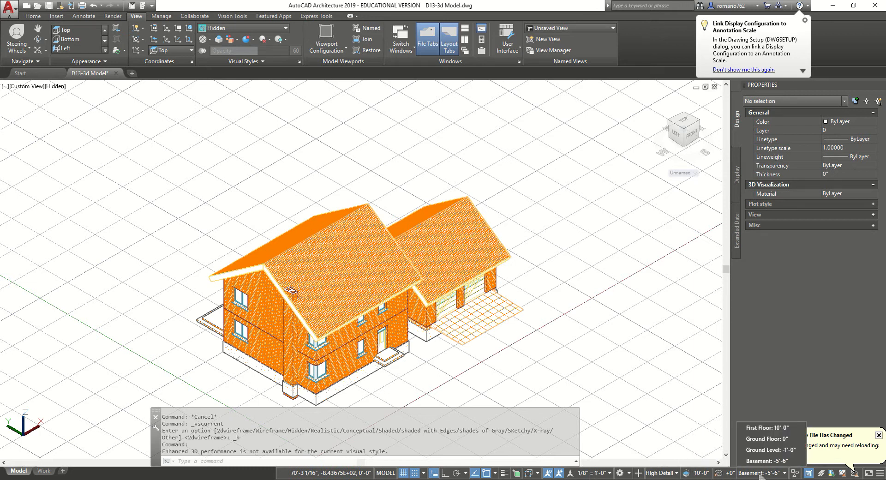
pyautogui.click(697, 472)
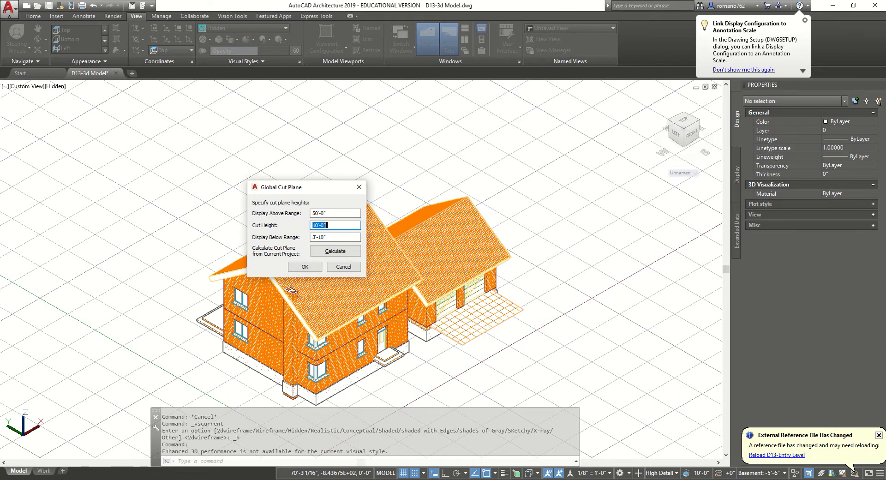
pyautogui.click(300, 266)
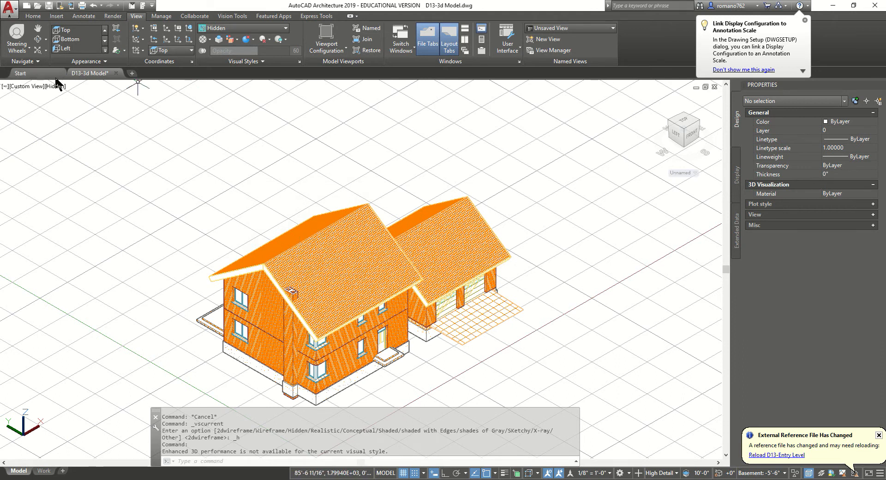
# View the plan from the Top in 2D Wireframe
pyautogui.click(27, 87)
pyautogui.click(48, 109)
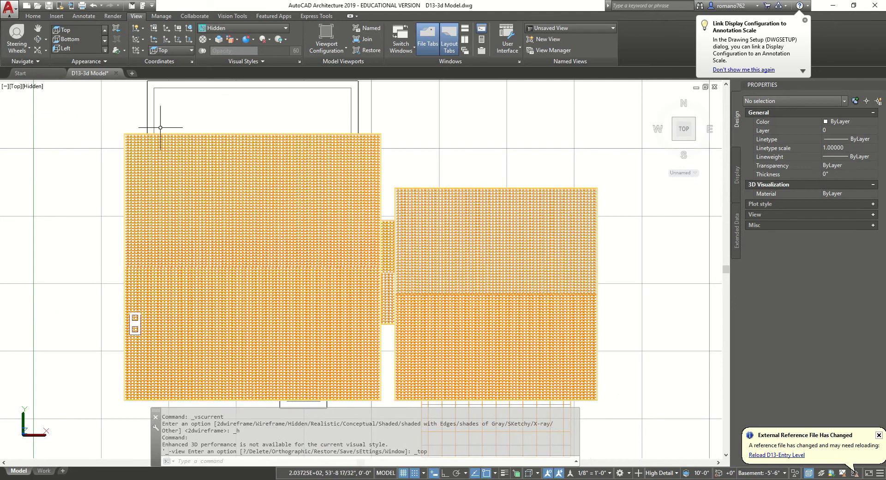
pyautogui.click(36, 87)
pyautogui.click(74, 109)
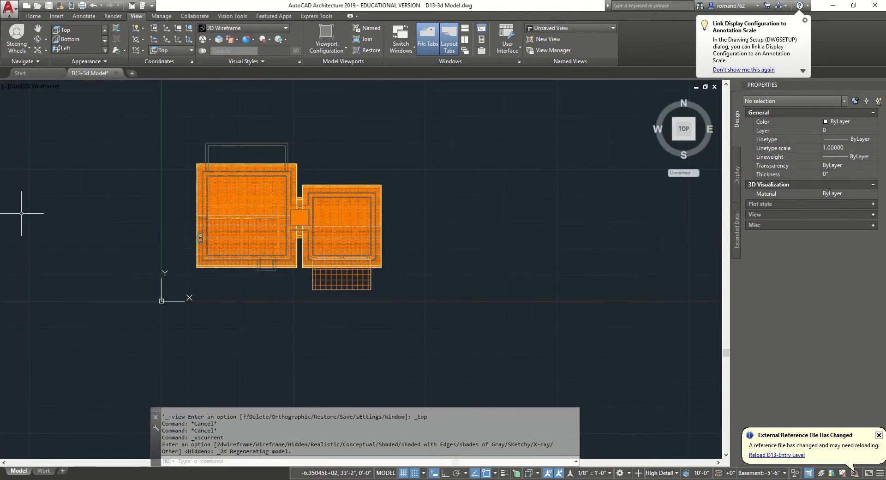
# Start a Slab from the Home tab and review its offsets and 4'-6" base height
pyautogui.click(33, 16)
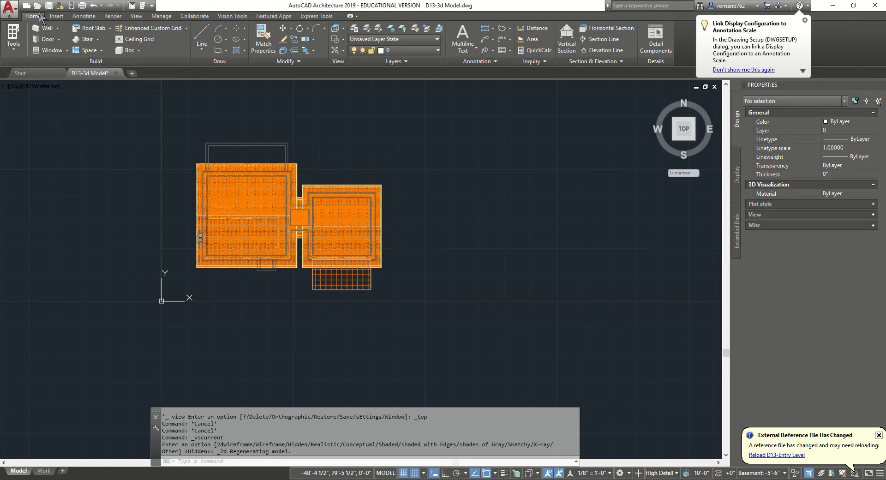
pyautogui.click(110, 28)
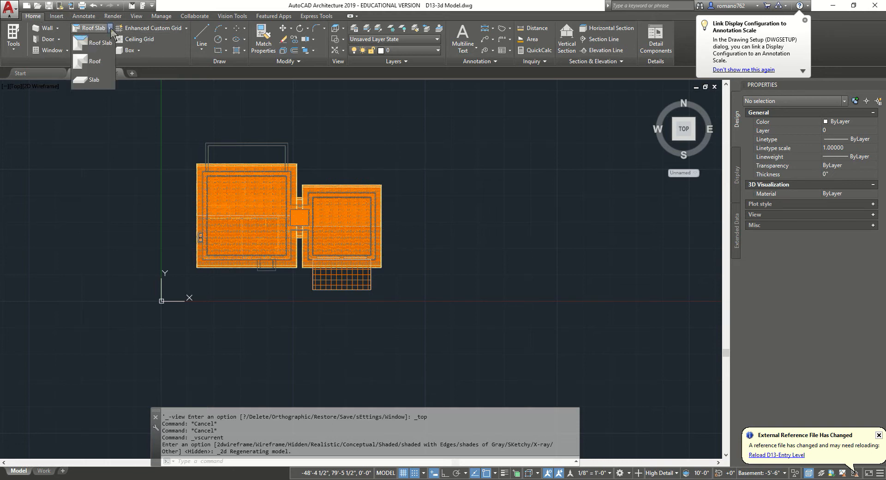
pyautogui.click(93, 80)
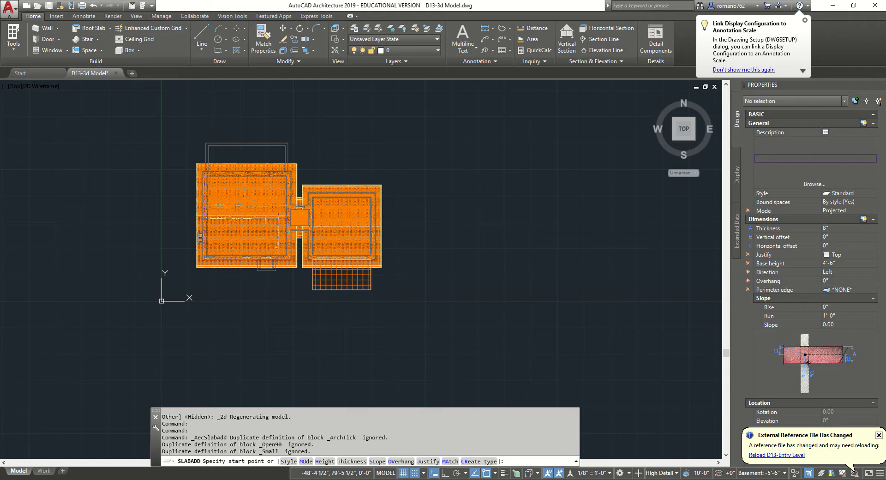
pyautogui.click(834, 236)
pyautogui.click(835, 246)
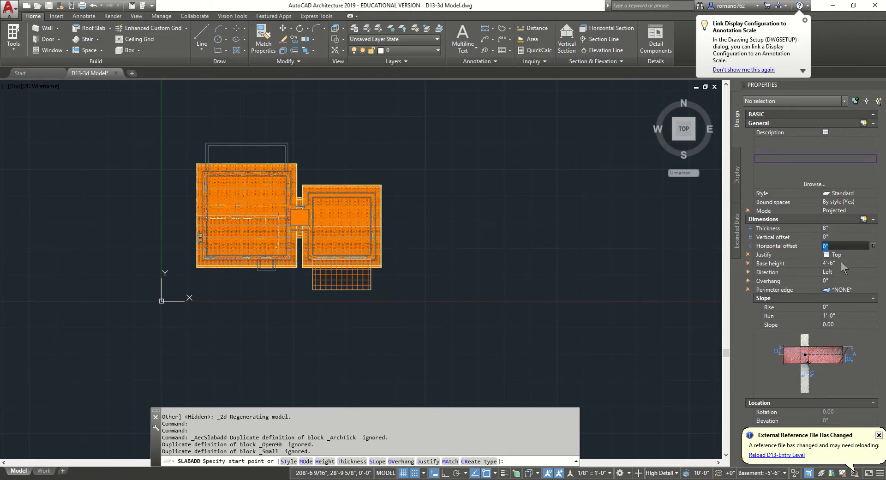
pyautogui.click(840, 263)
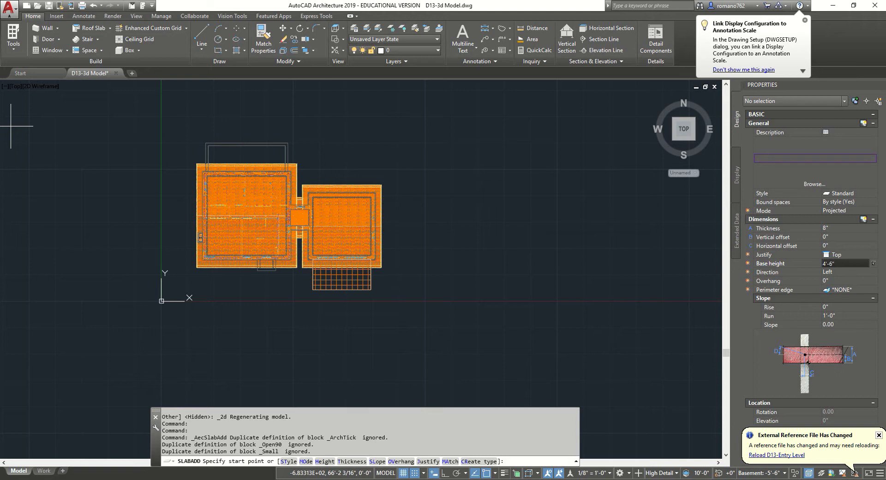
pyautogui.click(878, 435)
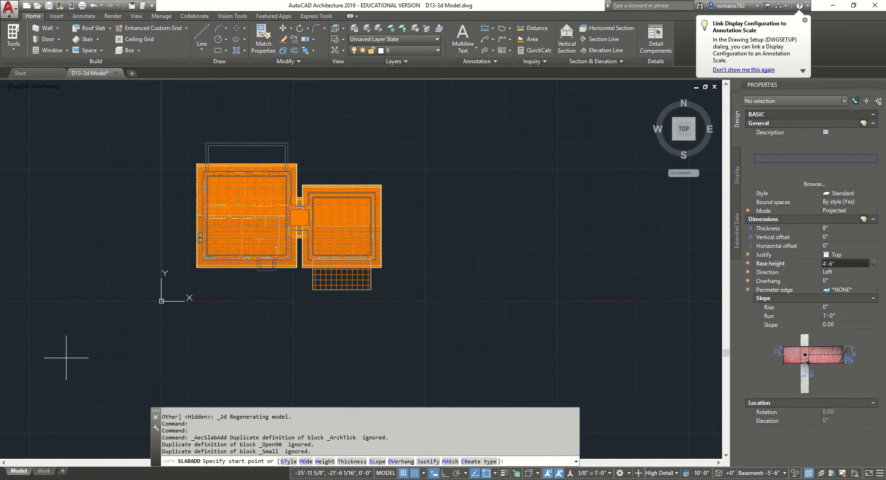
# Turn on Ortho and toggle Object Snap Tracking off and back on
pyautogui.click(444, 473)
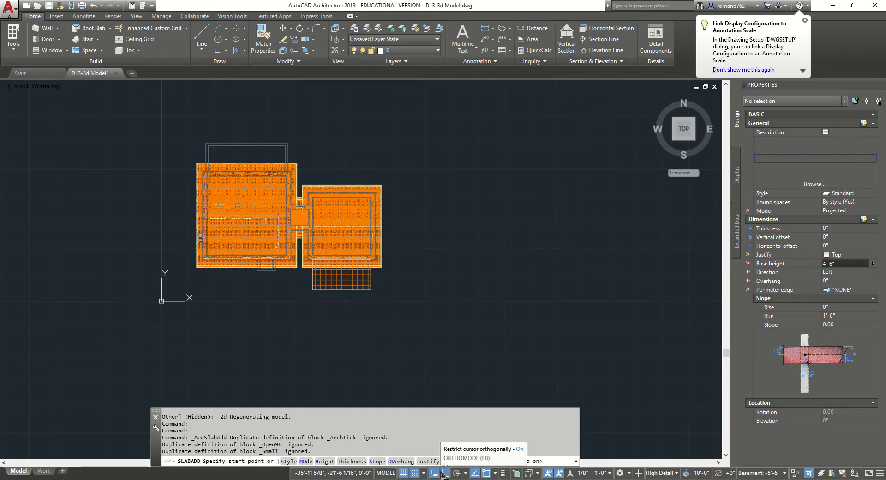
pyautogui.press('F11')
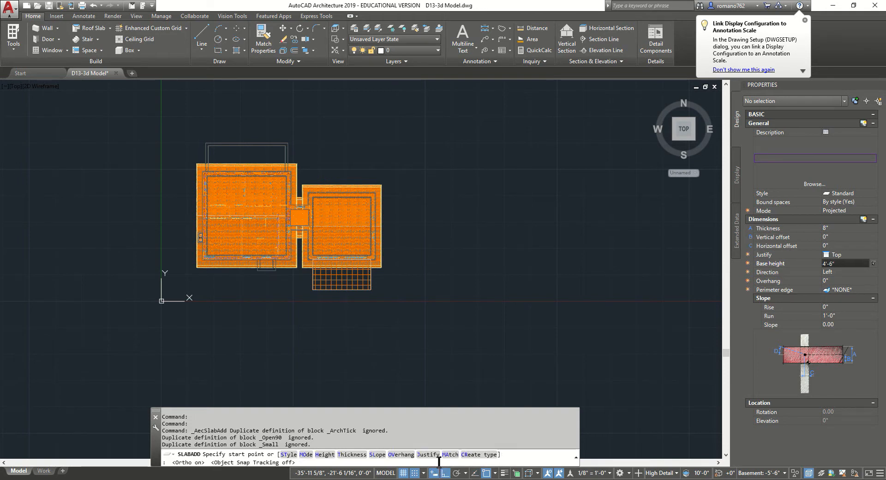
pyautogui.press('F11')
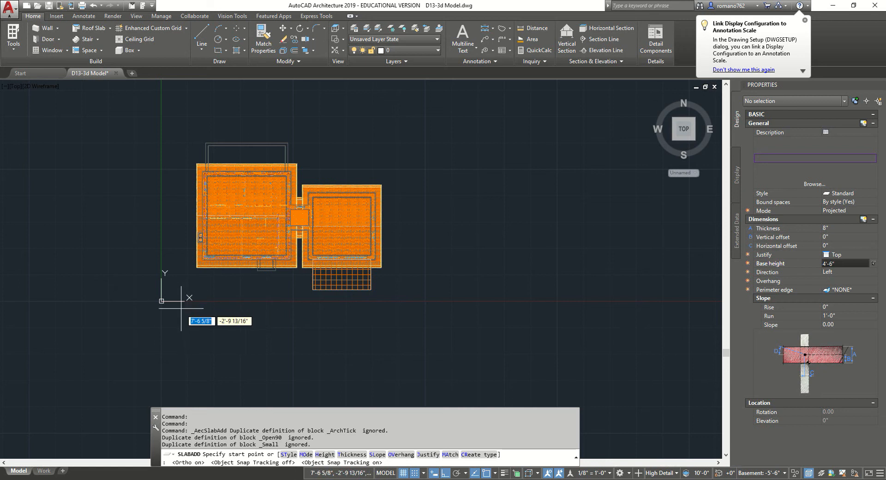
# Trace four slab corners around the house and garage, close with C, then end the command
pyautogui.click(167, 310)
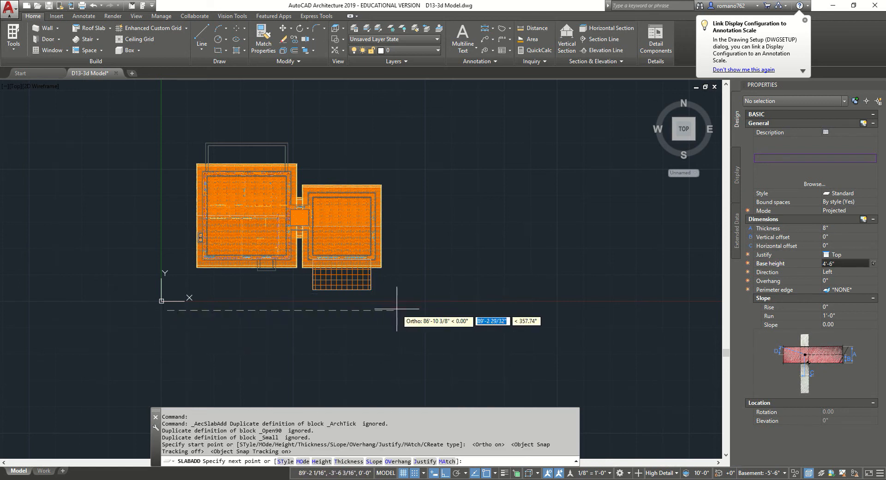
pyautogui.click(397, 309)
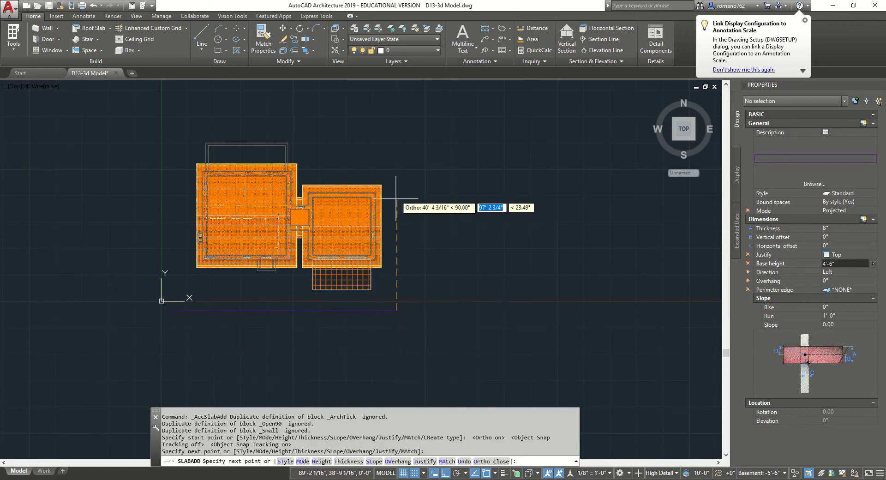
pyautogui.click(397, 108)
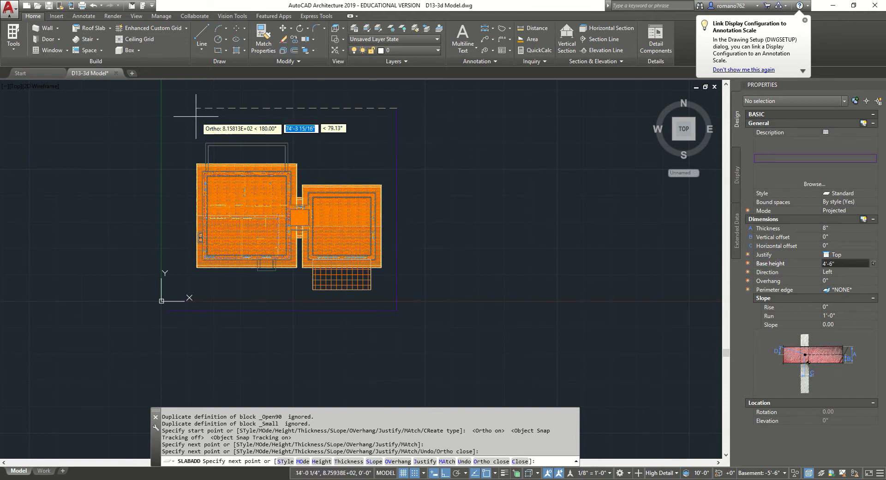
pyautogui.click(161, 108)
pyautogui.click(167, 310)
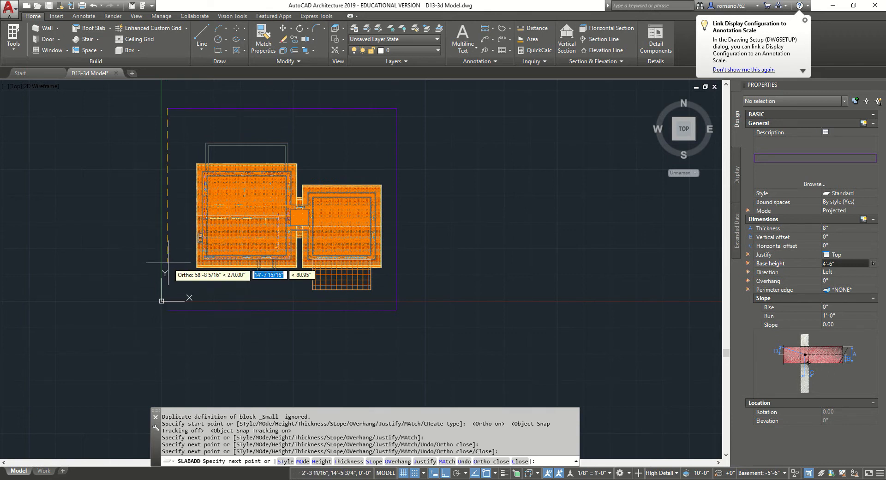
pyautogui.write('c')
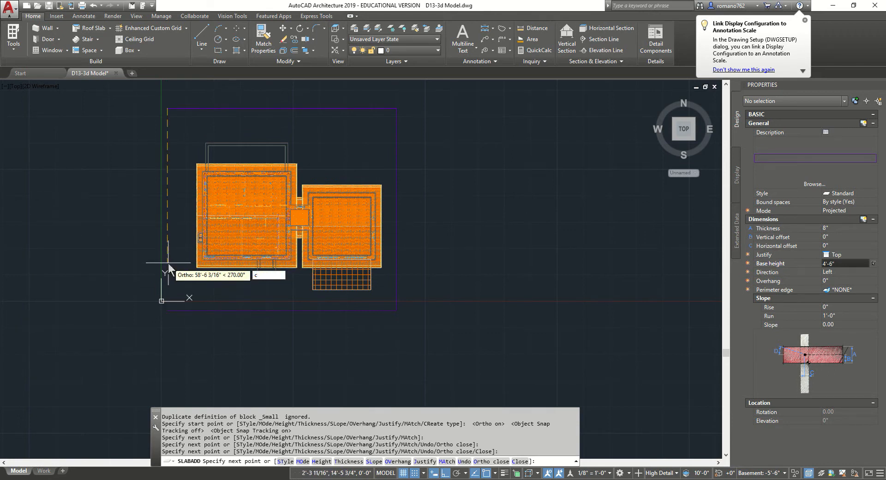
pyautogui.press('Return')
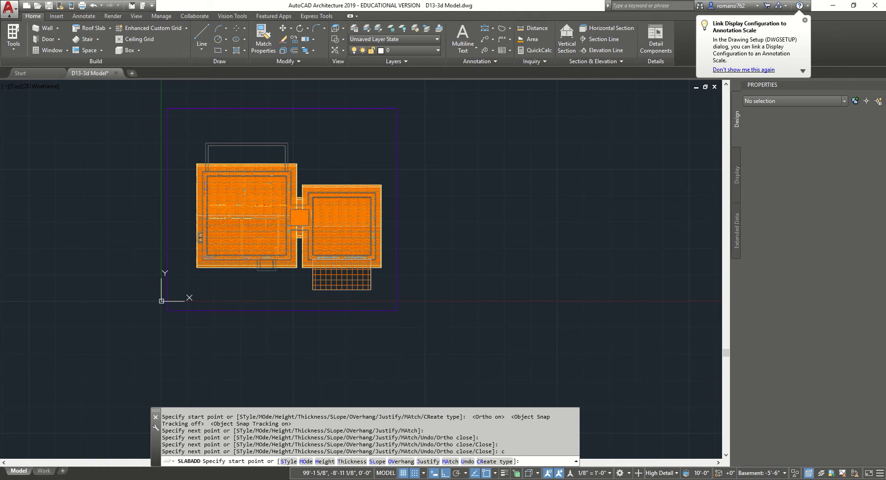
pyautogui.press('Escape')
pyautogui.press('Escape')
pyautogui.press('Escape')
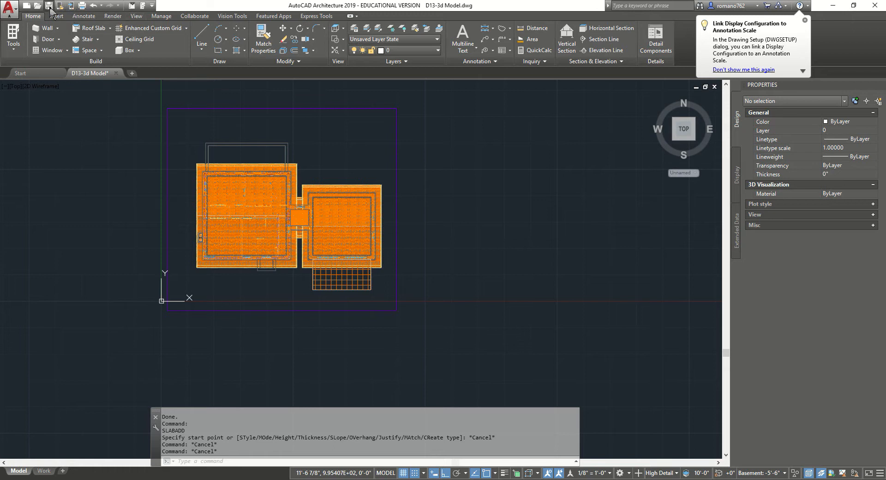
# Save the drawing, switch to SW Isometric and choose the Realistic visual style
pyautogui.hotkey('ctrl', 's')
pyautogui.click(13, 87)
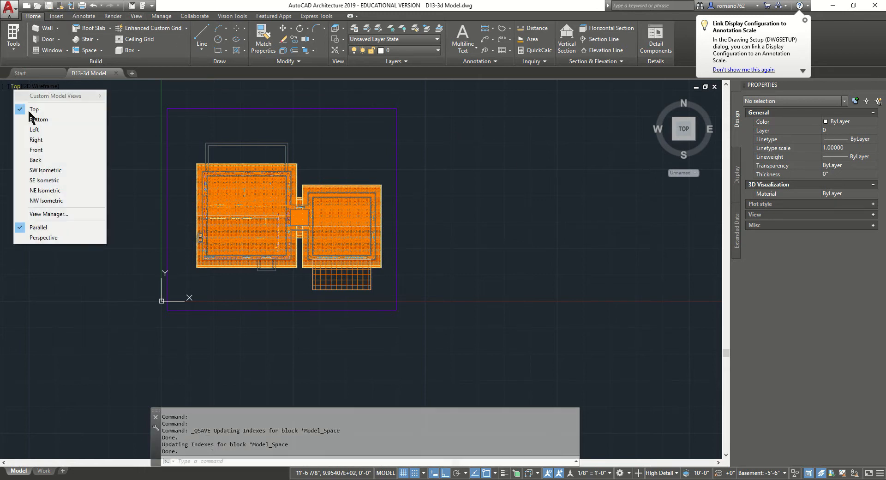
pyautogui.click(75, 170)
pyautogui.click(53, 87)
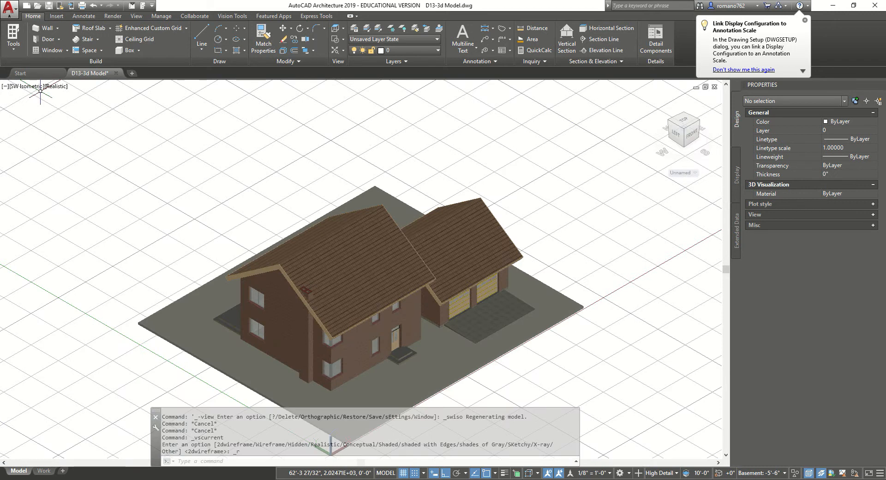
# Pan the model up the screen and cancel the active command
pyautogui.moveTo(276, 218); pyautogui.dragTo(283, 128, button='middle')
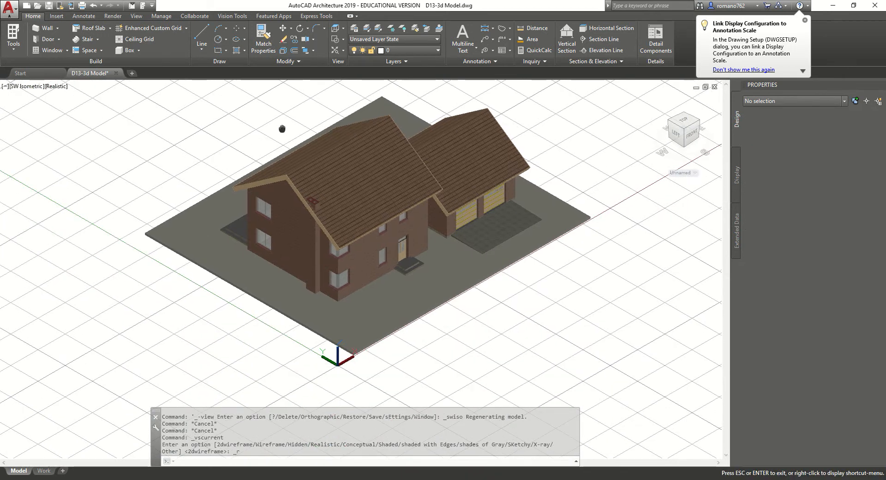
pyautogui.moveTo(347, 383); pyautogui.dragTo(360, 324, button='middle')
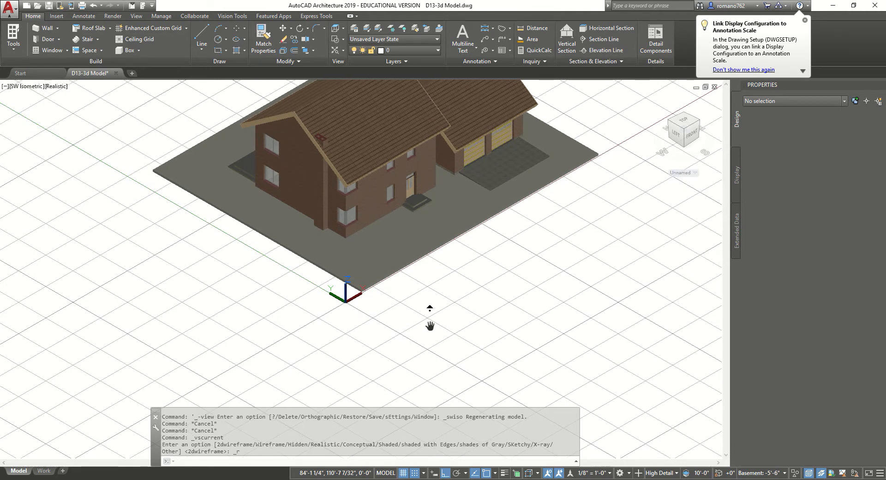
pyautogui.moveTo(430, 326); pyautogui.dragTo(430, 322, button='middle')
pyautogui.scroll(-1, 550, 249)
pyautogui.scroll(1, 491, 273)
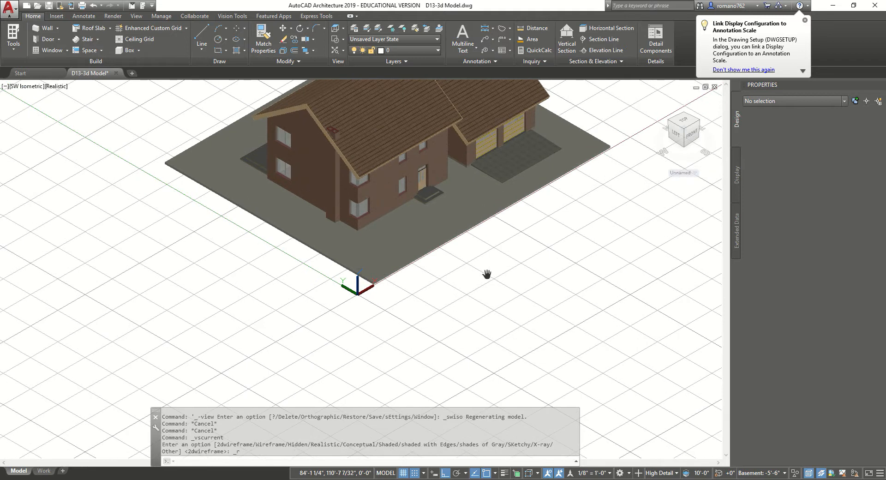
pyautogui.press('alt')
pyautogui.press('Escape')
pyautogui.press('Escape')
pyautogui.press('Escape')
pyautogui.press('Escape')
# Orbit to see the foundation from below, then zoom in and back out
pyautogui.keyDown('shift'); pyautogui.moveTo(416, 294); pyautogui.dragTo(444, 246, button='middle'); pyautogui.keyUp('shift')
pyautogui.scroll(4, 489, 189)
pyautogui.scroll(-1, 493, 184)
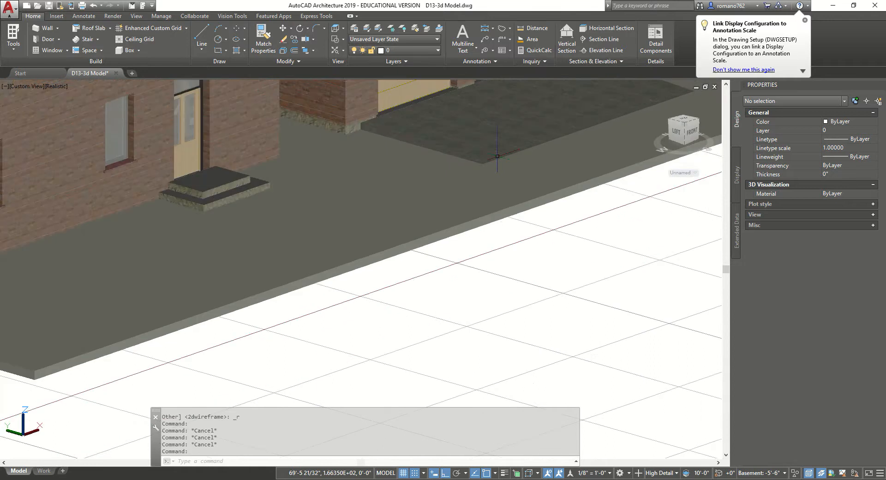
pyautogui.scroll(-3, 468, 175)
pyautogui.scroll(4, 320, 189)
pyautogui.scroll(-5, 332, 193)
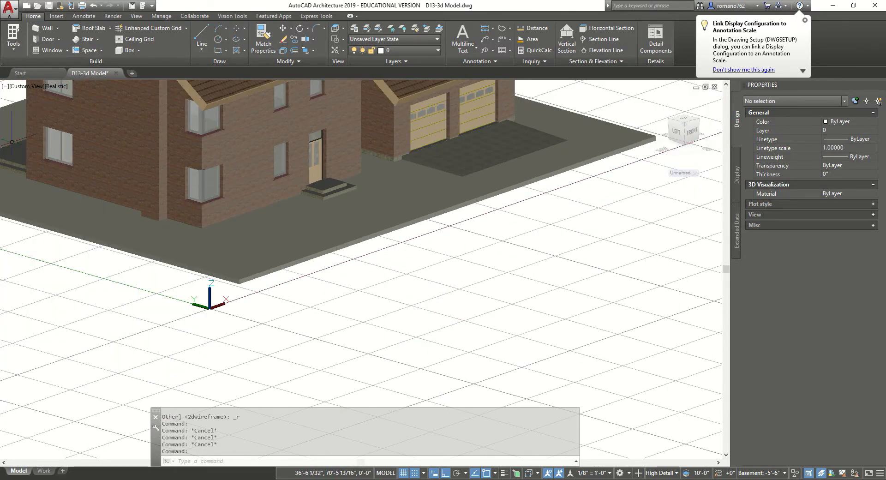
pyautogui.scroll(-4, 179, 308)
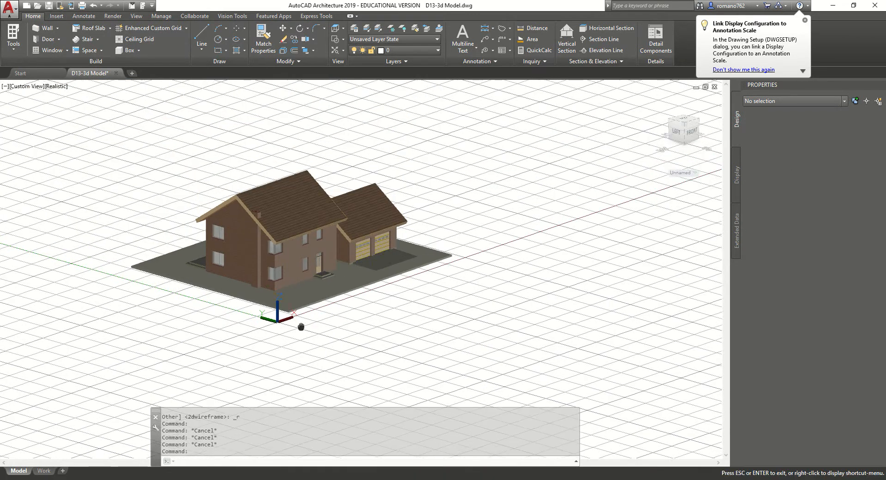
pyautogui.scroll(2, 179, 255)
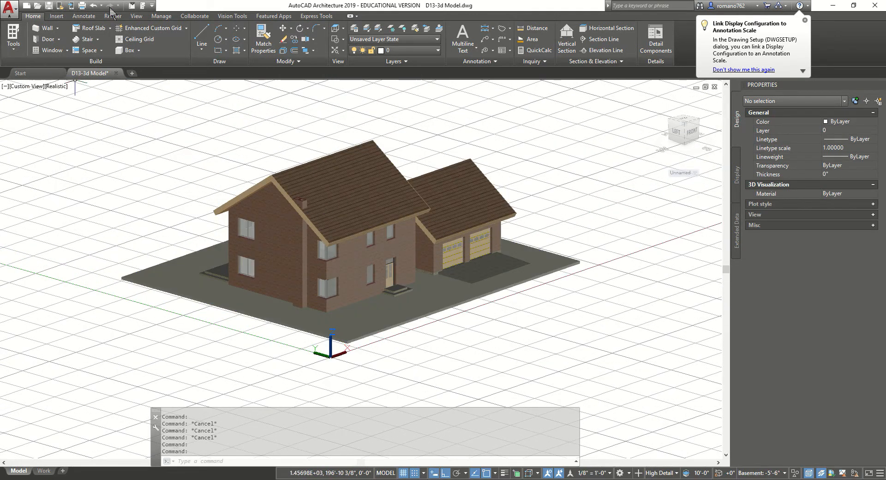
# Save the house drawing, leaving the preset views unchanged
pyautogui.click(48, 6)
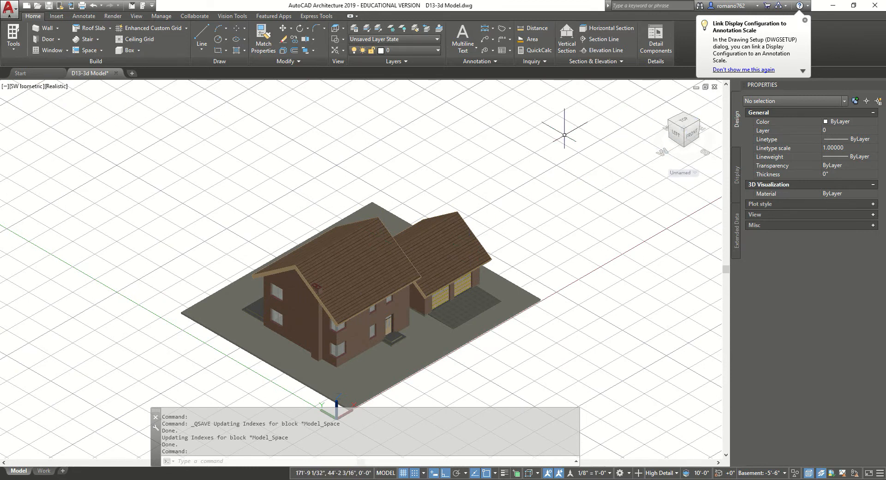
pyautogui.click(20, 87)
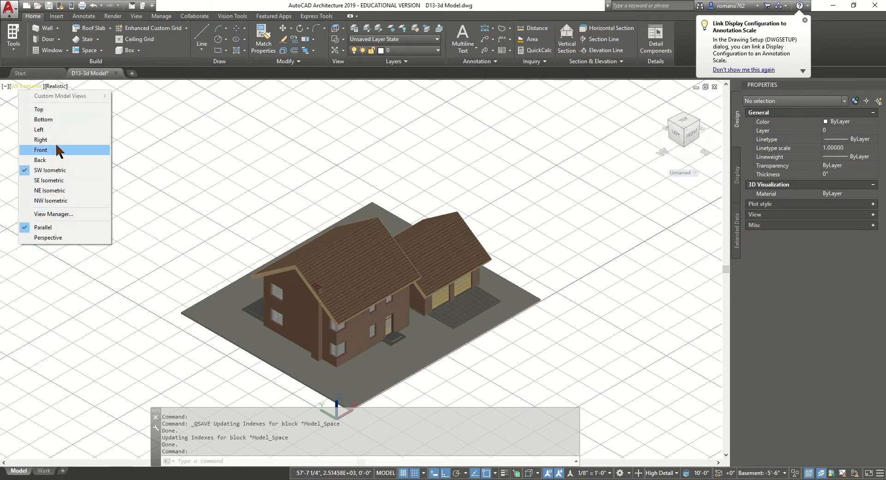
pyautogui.press('Escape')
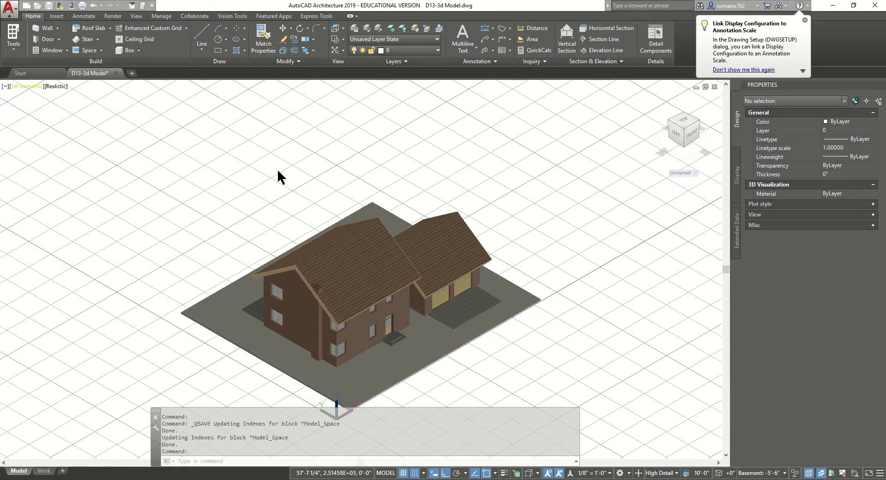
# Orbit the house away from the isometric view and show the View ribbon tab
pyautogui.press('Escape')
pyautogui.press('Escape')
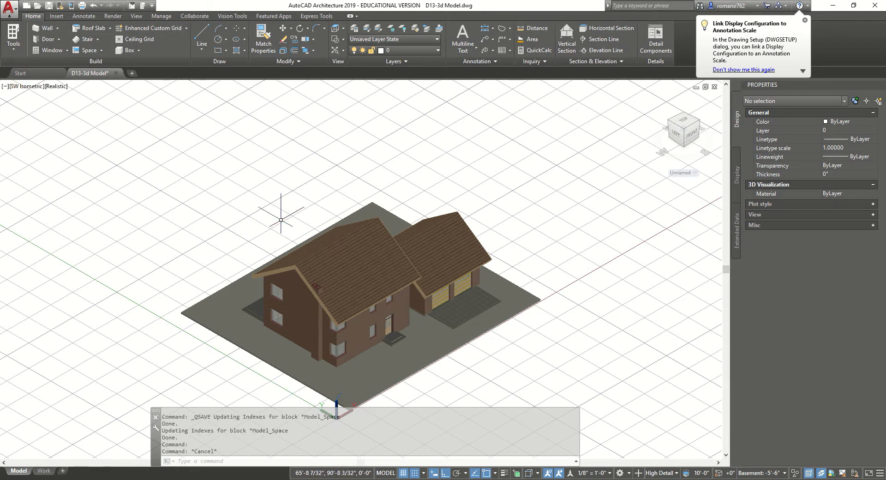
pyautogui.keyDown('shift'); pyautogui.moveTo(261, 229); pyautogui.dragTo(279, 202, button='middle'); pyautogui.keyUp('shift')
pyautogui.click(137, 16)
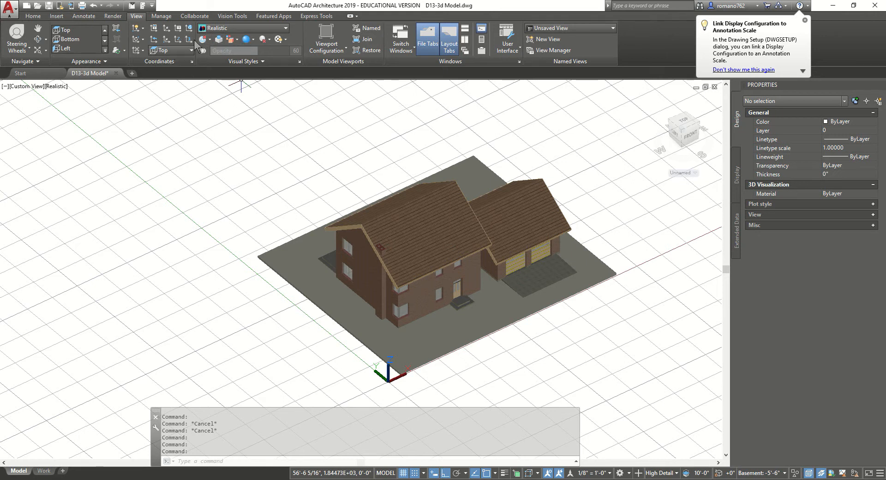
# Use standard Orbit to rotate the house toward an elevation and back
pyautogui.click(144, 28)
pyautogui.click(144, 27)
pyautogui.click(46, 39)
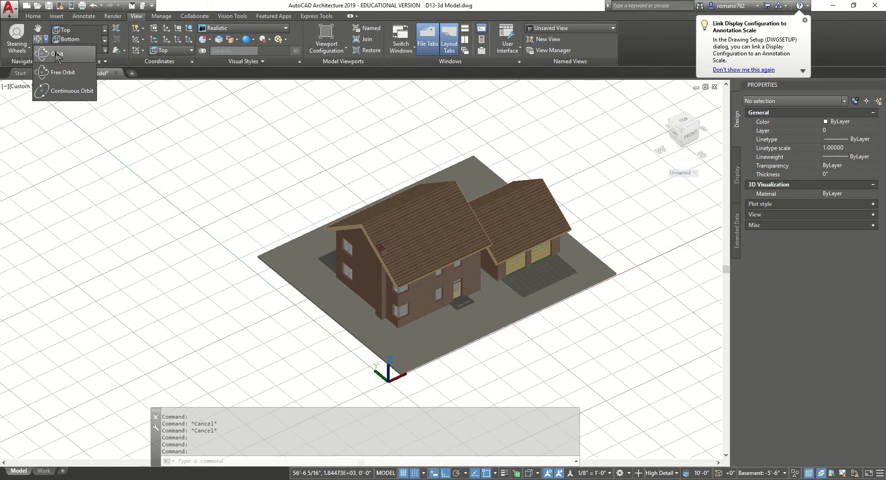
pyautogui.click(58, 55)
pyautogui.moveTo(389, 213); pyautogui.dragTo(406, 196)
pyautogui.moveTo(406, 196); pyautogui.dragTo(327, 177, button='middle')
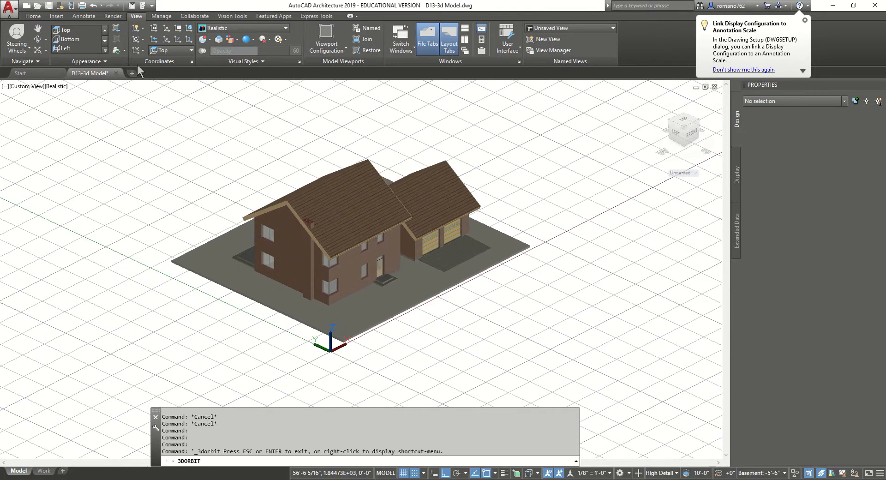
# Use Free Orbit to turn the garage side toward the viewer
pyautogui.click(46, 39)
pyautogui.click(69, 73)
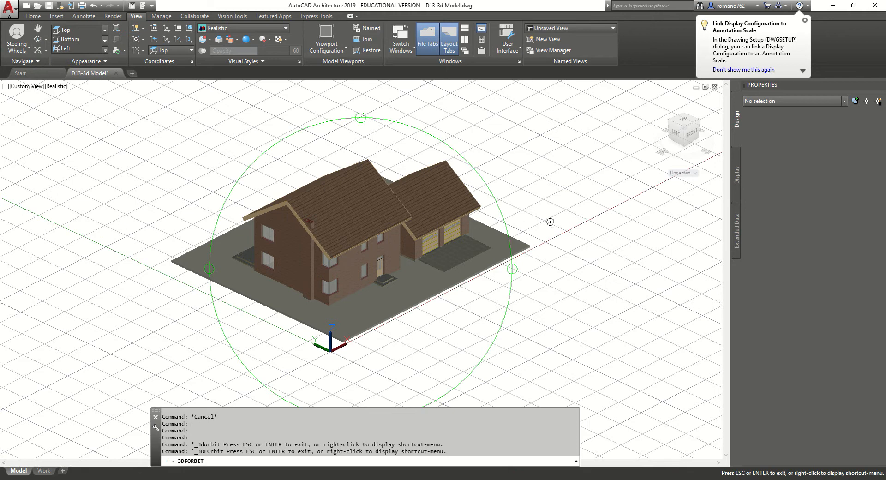
pyautogui.moveTo(507, 265); pyautogui.dragTo(382, 166)
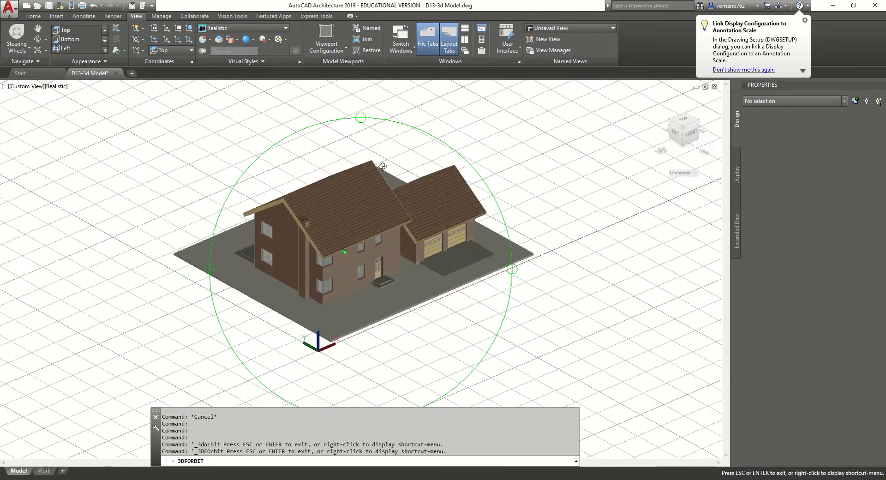
# Run Continuous Orbit to swing the house front-facing from above, then stop it
pyautogui.click(46, 40)
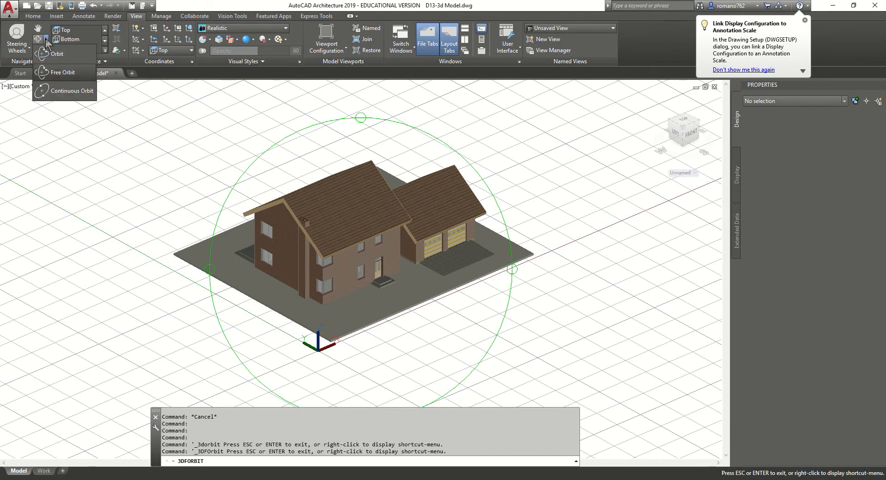
pyautogui.click(70, 91)
pyautogui.moveTo(501, 234); pyautogui.dragTo(255, 264)
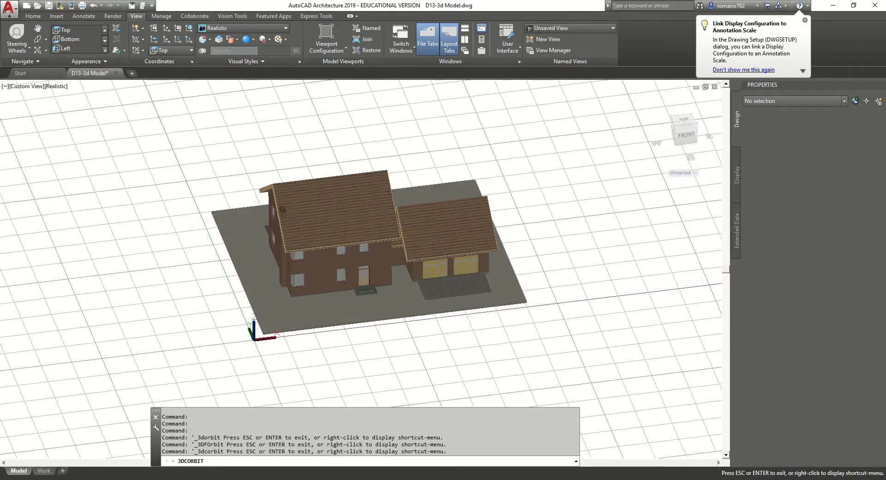
pyautogui.press('Escape')
# Return to SW Isometric, frame the slab and house, and switch to perspective projection
pyautogui.click(28, 85)
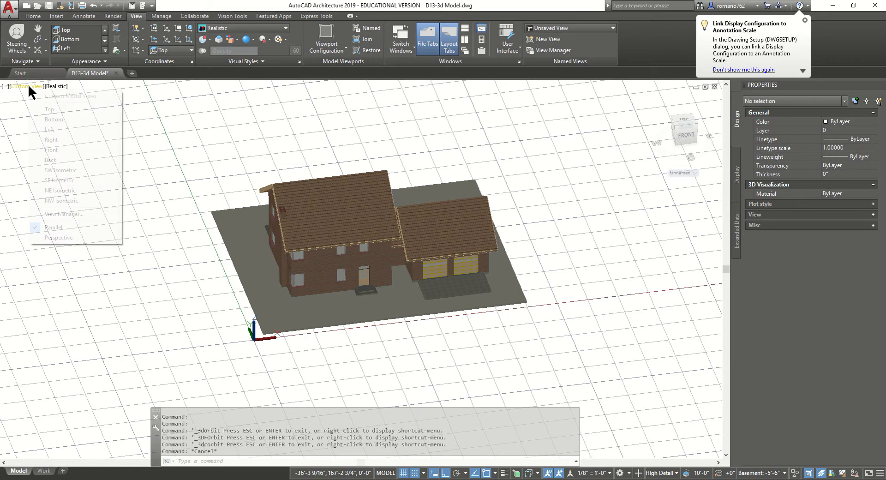
pyautogui.click(60, 170)
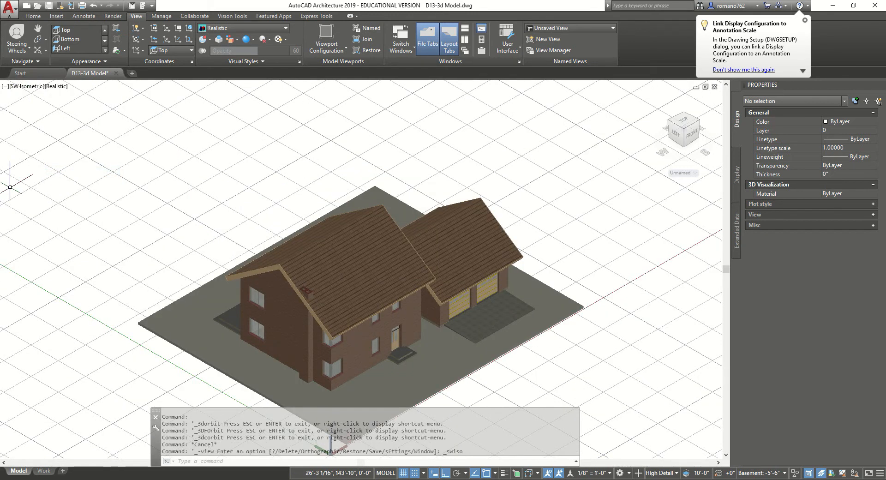
pyautogui.moveTo(351, 227); pyautogui.dragTo(345, 166, button='middle')
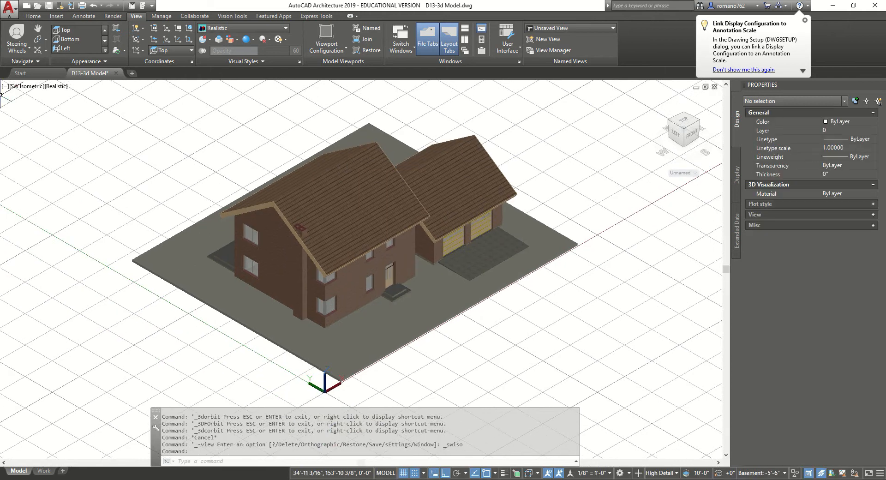
pyautogui.click(37, 86)
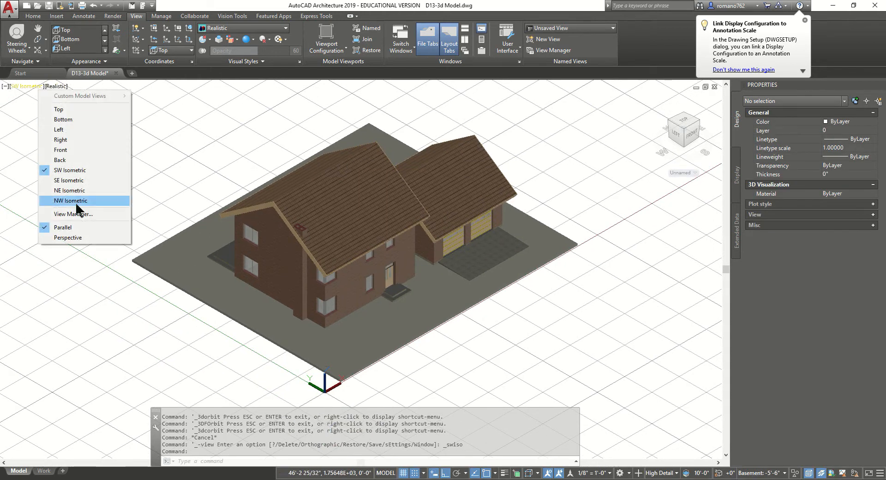
pyautogui.click(83, 227)
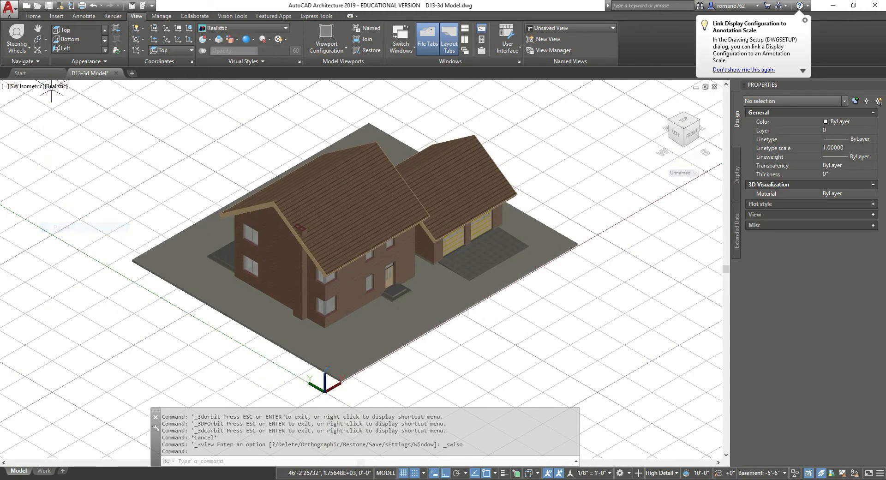
pyautogui.click(26, 87)
pyautogui.click(17, 237)
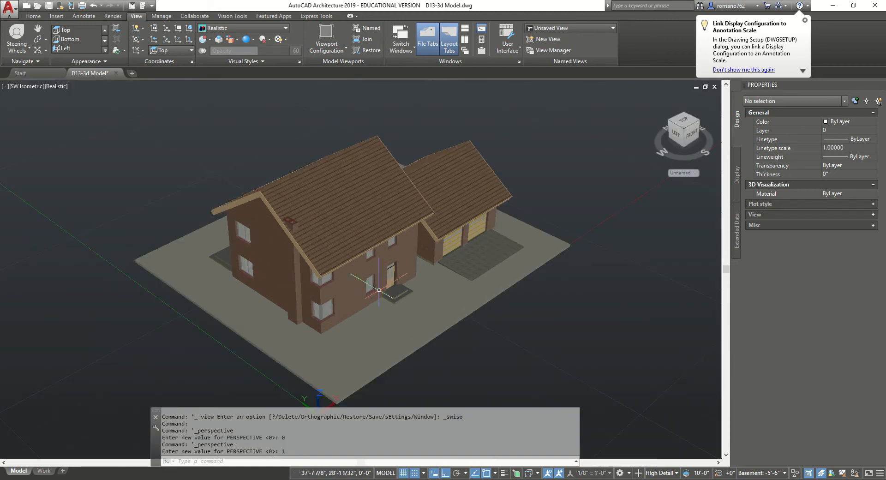
# Toggle to parallel and back to perspective projection, then orbit the view lower
pyautogui.click(6, 86)
pyautogui.click(6, 87)
pyautogui.rightClick(18, 85)
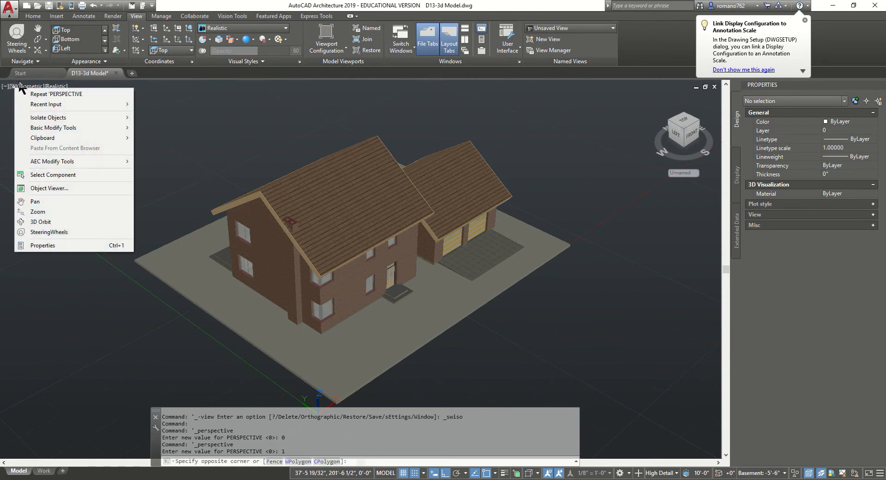
pyautogui.press('Escape')
pyautogui.click(19, 88)
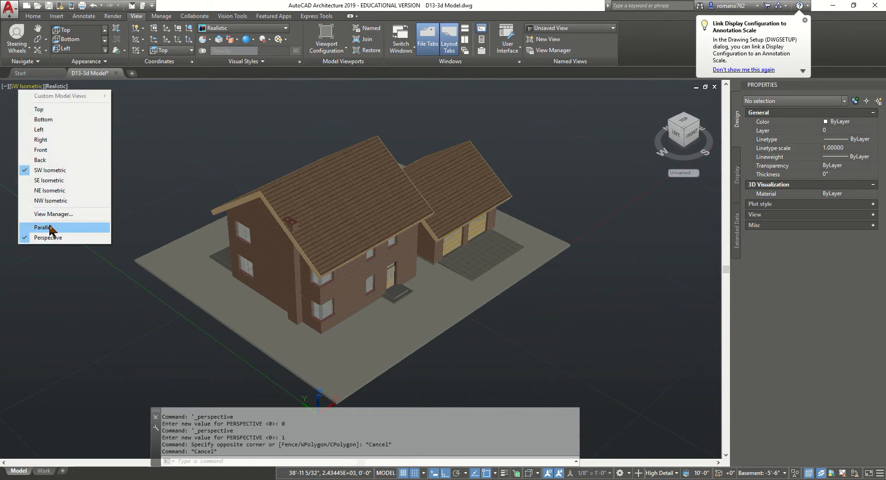
pyautogui.click(49, 225)
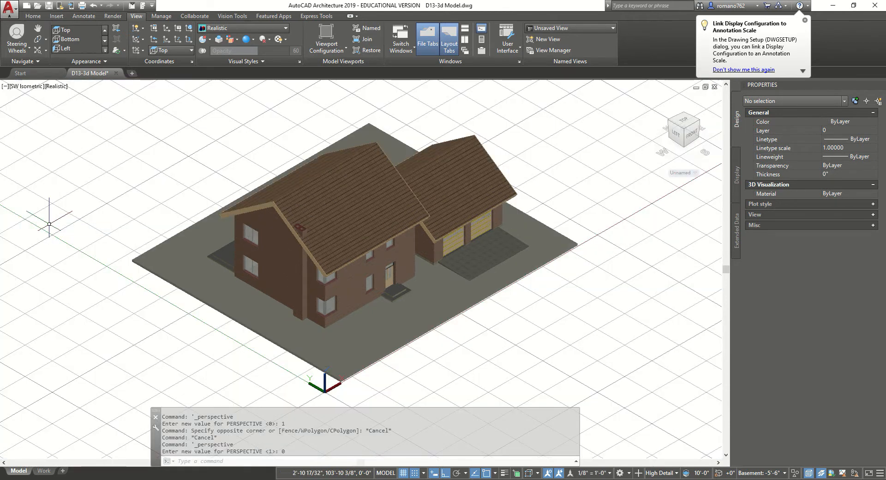
pyautogui.click(29, 88)
pyautogui.click(52, 236)
pyautogui.keyDown('shift'); pyautogui.moveTo(328, 337); pyautogui.dragTo(295, 307, button='middle'); pyautogui.keyUp('shift')
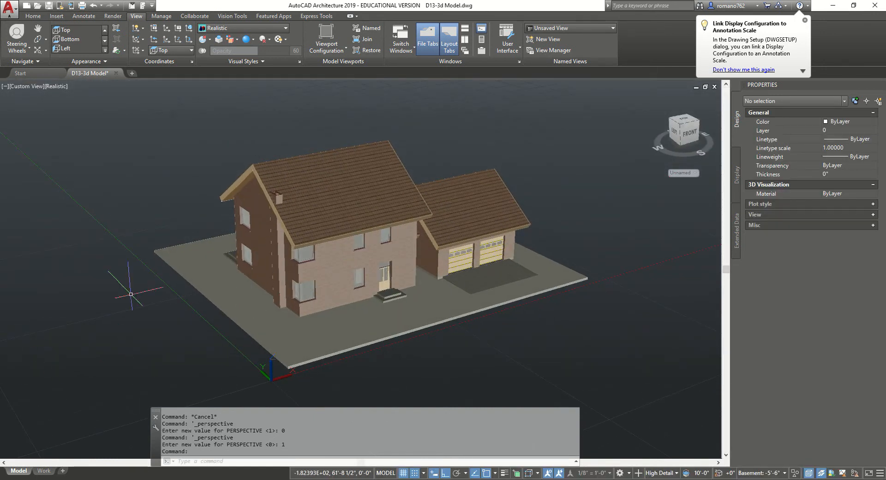
# Start Orbit and switch the view to Parallel, then back to Perspective from its shortcut menu
pyautogui.rightClick(554, 188)
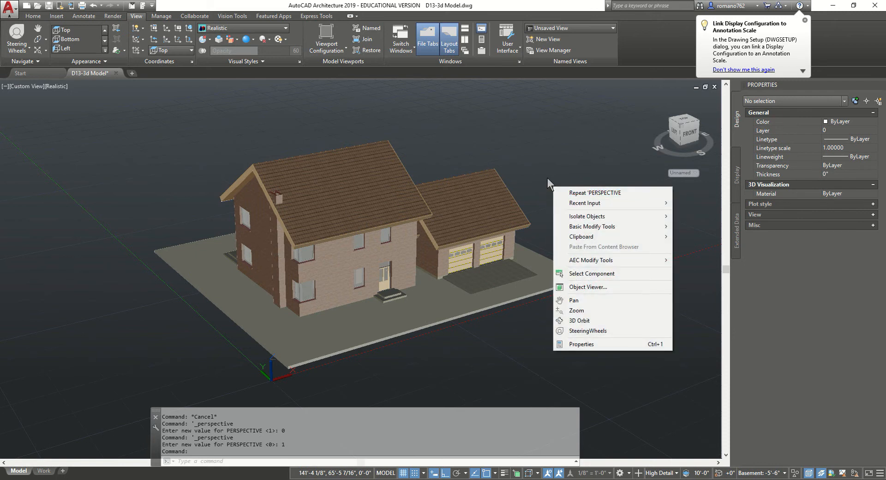
pyautogui.press('Escape')
pyautogui.keyDown('shift'); pyautogui.moveTo(443, 282); pyautogui.dragTo(413, 275, button='middle'); pyautogui.keyUp('shift')
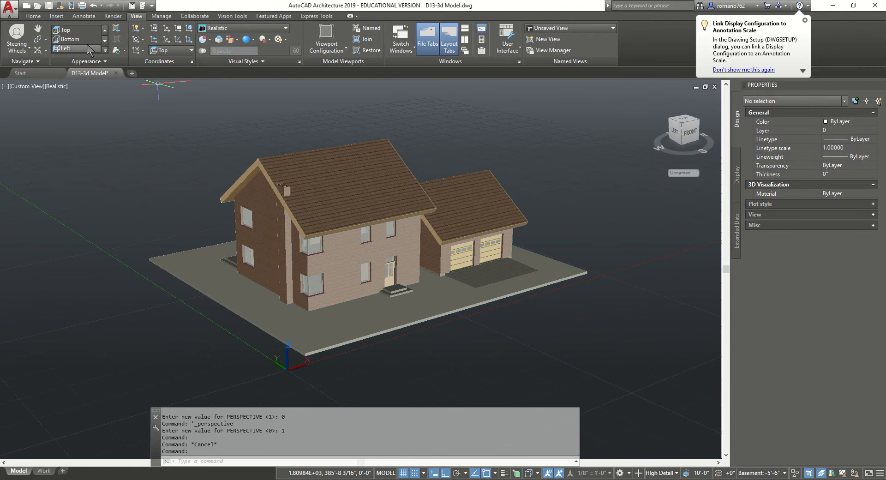
pyautogui.click(45, 39)
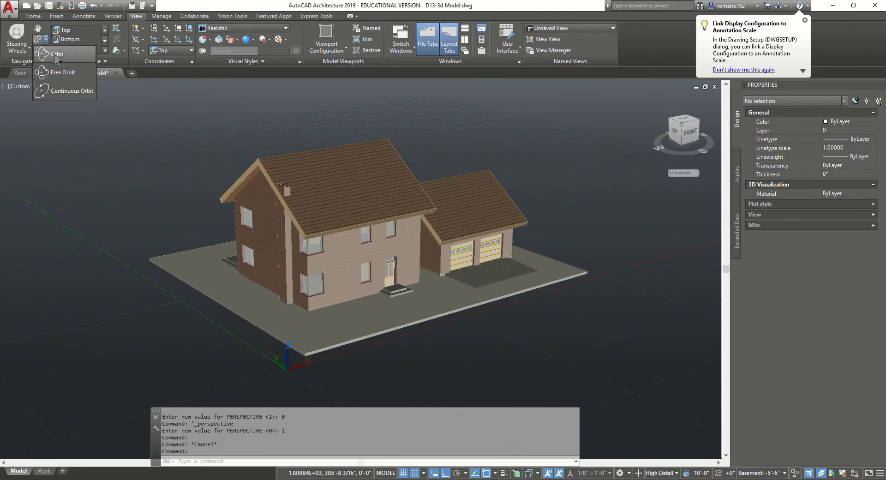
pyautogui.click(55, 54)
pyautogui.rightClick(556, 213)
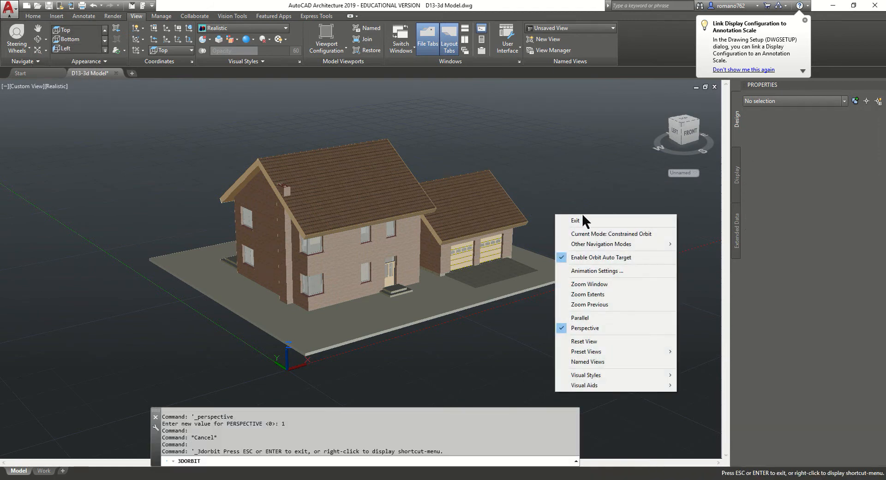
pyautogui.click(596, 317)
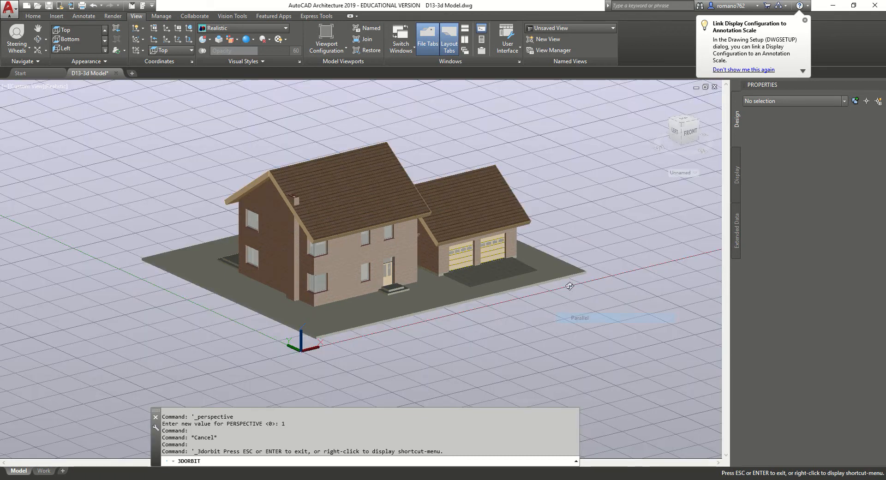
pyautogui.rightClick(573, 248)
pyautogui.click(597, 365)
# Orbit toward the house's left side, reset the view, and exit orbit
pyautogui.moveTo(535, 340)
pyautogui.mouseDown()
pyautogui.moveTo(595, 326)
pyautogui.moveTo(528, 324)
pyautogui.moveTo(512, 345)
pyautogui.moveTo(533, 339)
pyautogui.mouseUp()
pyautogui.rightClick(522, 338)
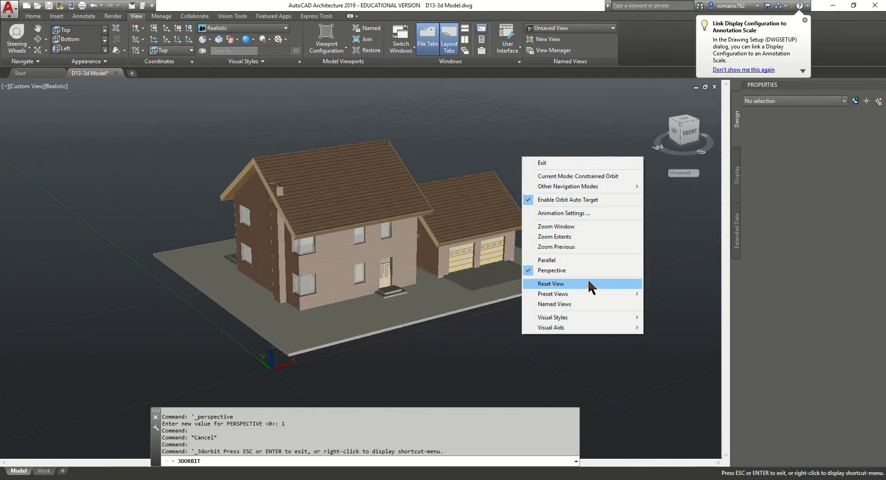
pyautogui.click(588, 284)
pyautogui.rightClick(514, 311)
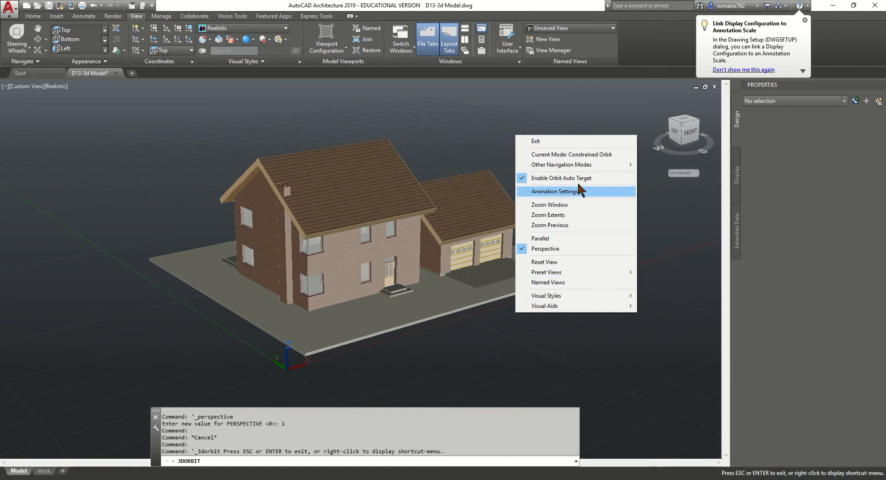
pyautogui.click(545, 140)
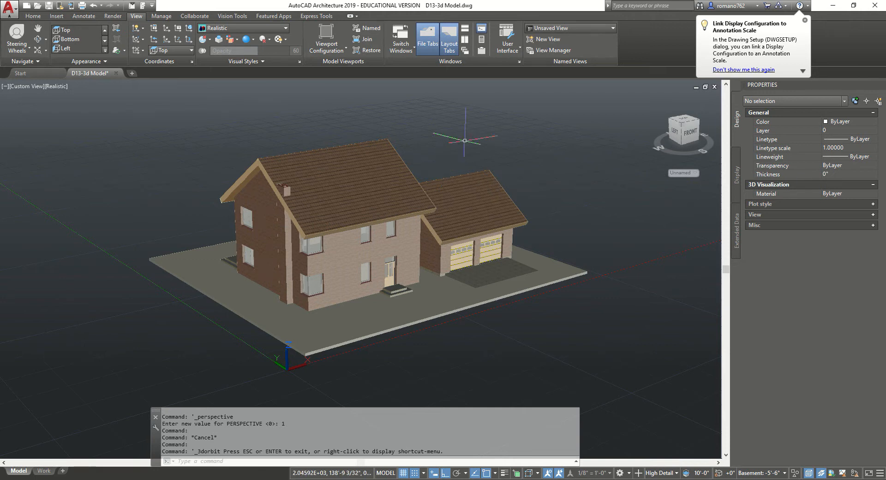
# Open the Visual Styles Manager from the viewport's visual style menu, then close it
pyautogui.click(21, 87)
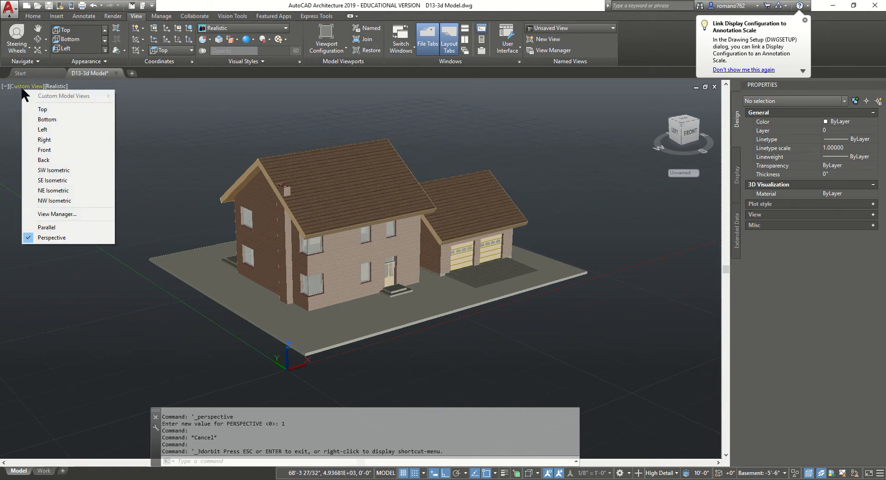
pyautogui.click(58, 87)
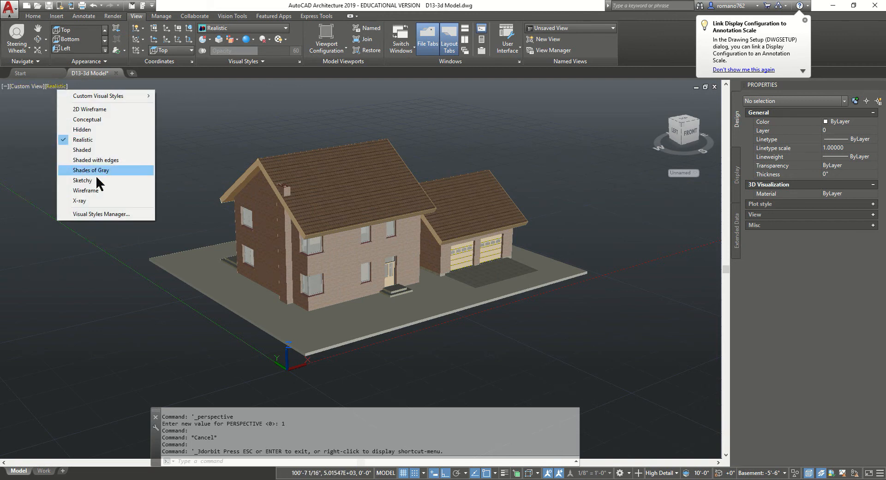
pyautogui.click(121, 214)
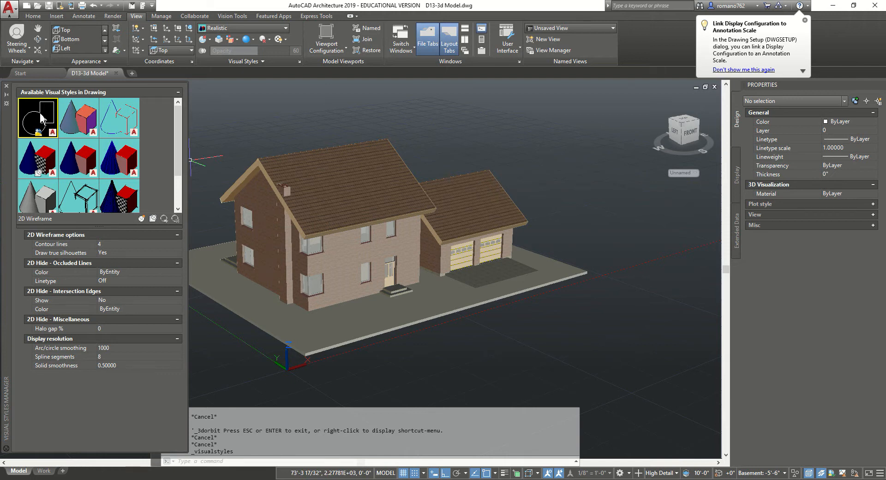
pyautogui.click(299, 65)
pyautogui.click(299, 63)
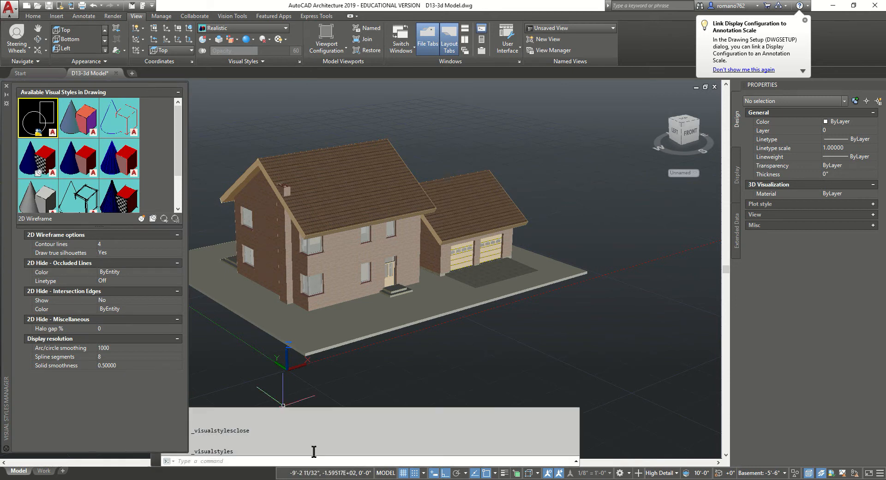
pyautogui.click(6, 87)
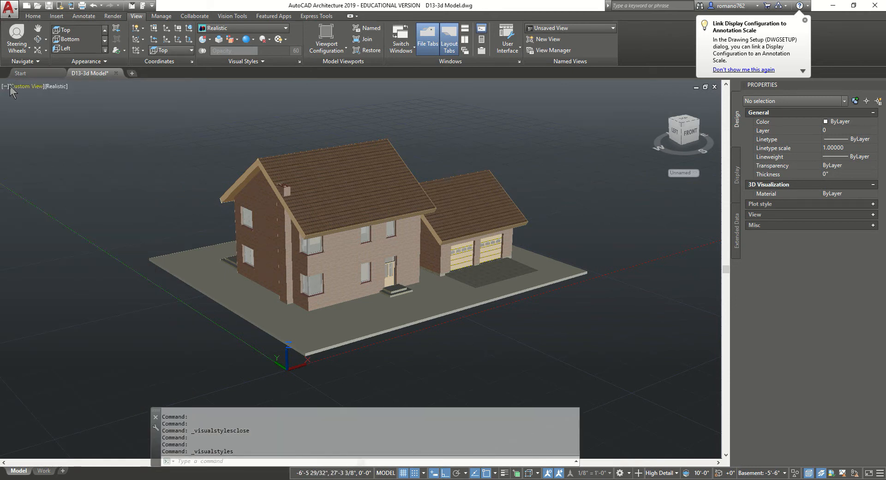
# Reopen the Visual Styles Manager and orbit the house to a lower viewpoint
pyautogui.click(55, 86)
pyautogui.click(96, 215)
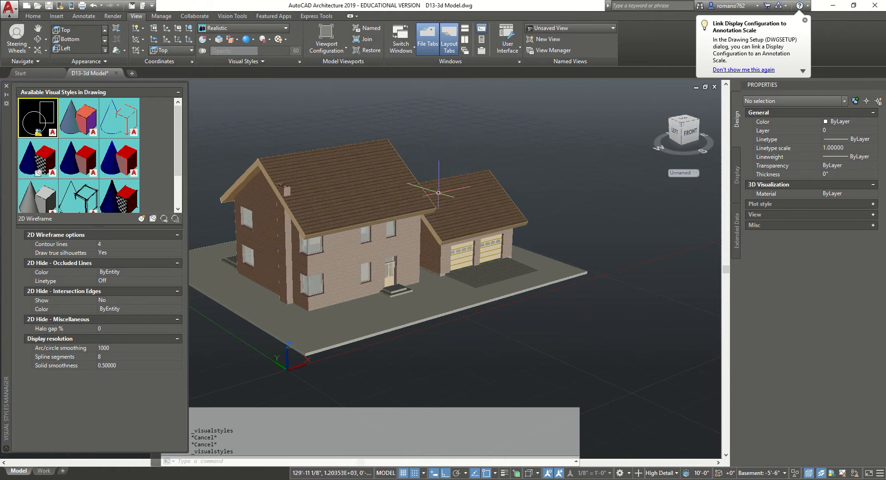
pyautogui.keyDown('shift'); pyautogui.moveTo(432, 220); pyautogui.dragTo(419, 204, button='middle'); pyautogui.keyUp('shift')
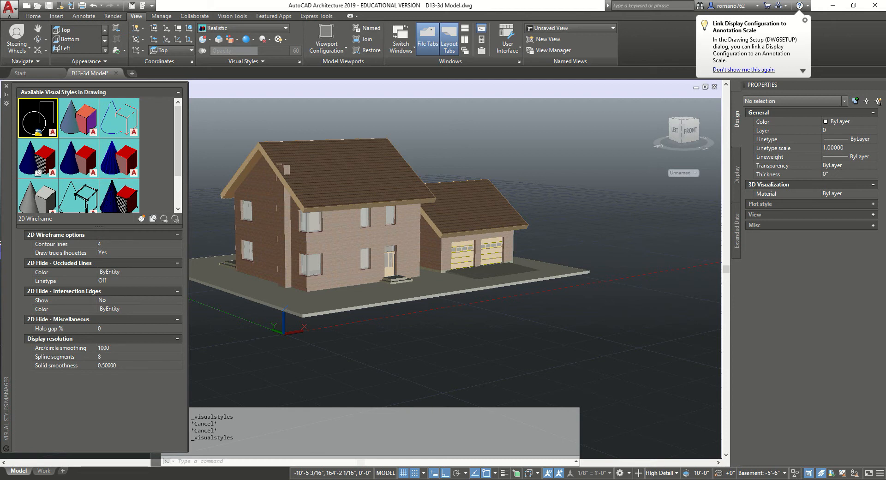
# Give the Realistic visual style Backgrounds On and Shadow display Off, then close the Visual Styles Manager
pyautogui.click(33, 162)
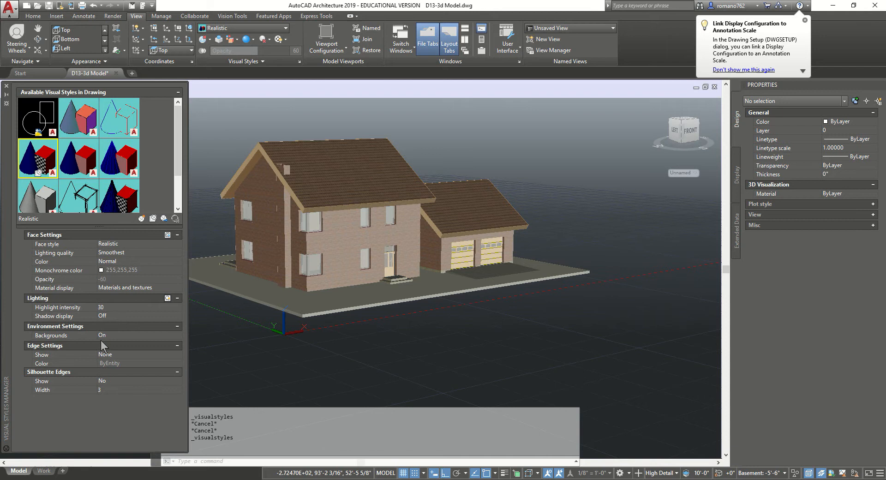
pyautogui.click(118, 335)
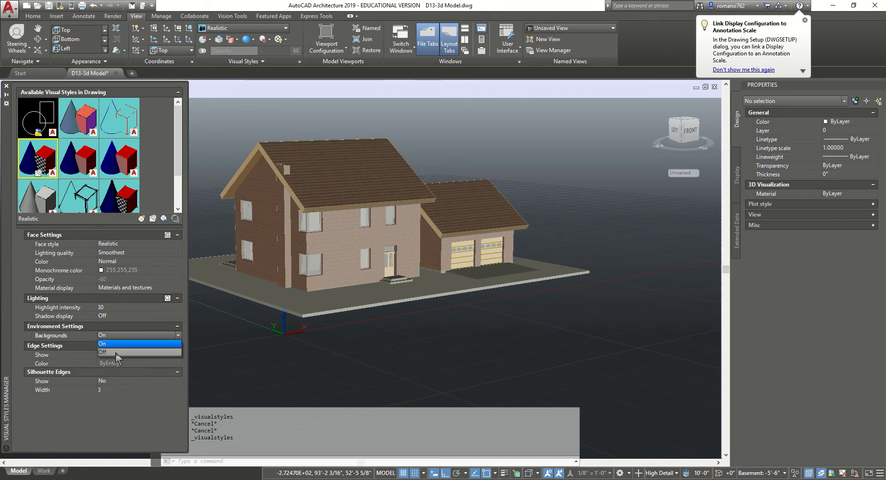
pyautogui.click(118, 335)
pyautogui.click(178, 336)
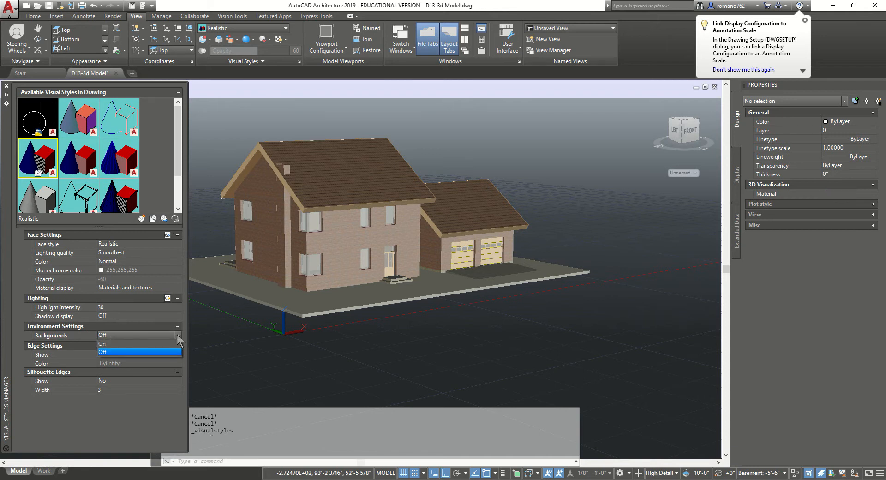
pyautogui.click(101, 344)
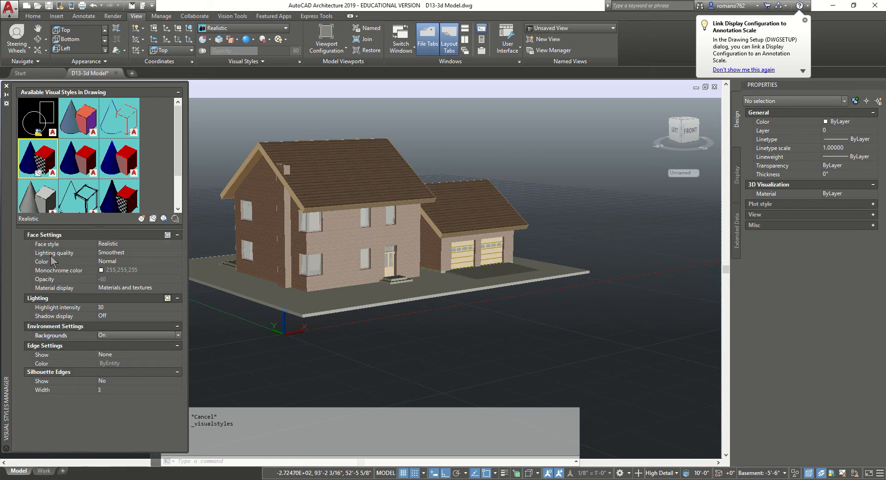
pyautogui.click(111, 315)
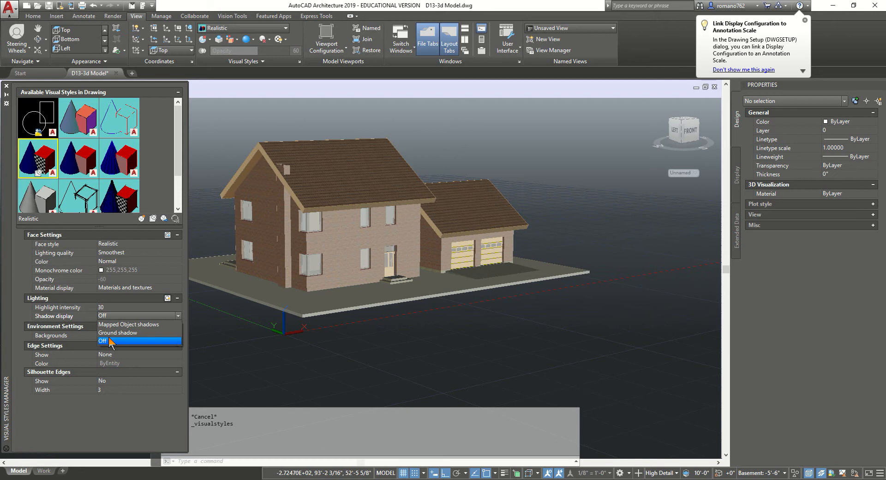
pyautogui.click(111, 341)
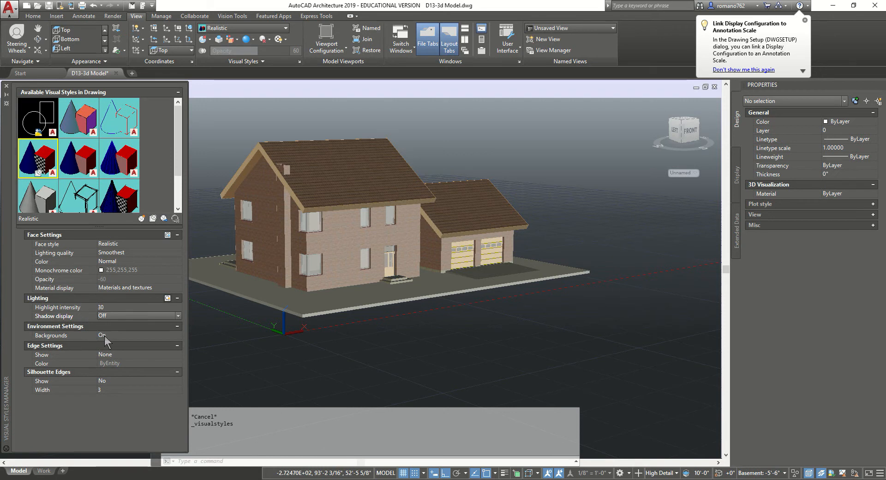
pyautogui.click(7, 88)
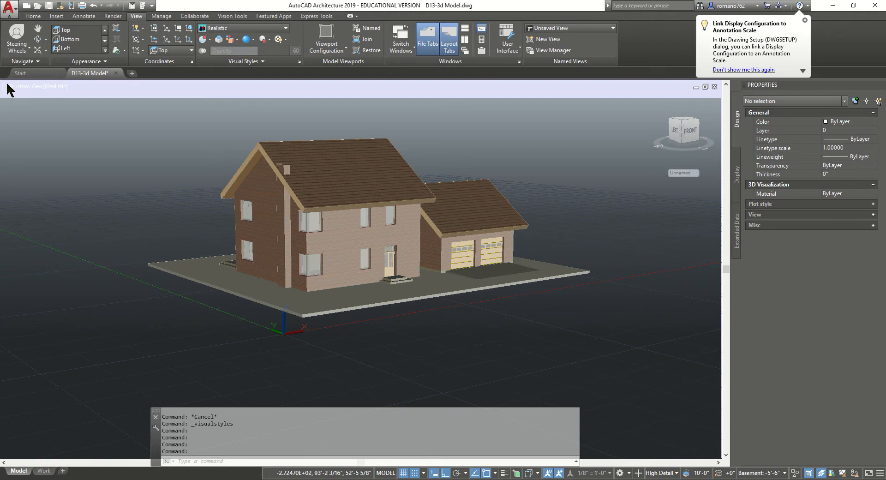
# Open Drawing Setup from the Application menu's Drawing Utilities
pyautogui.click(11, 9)
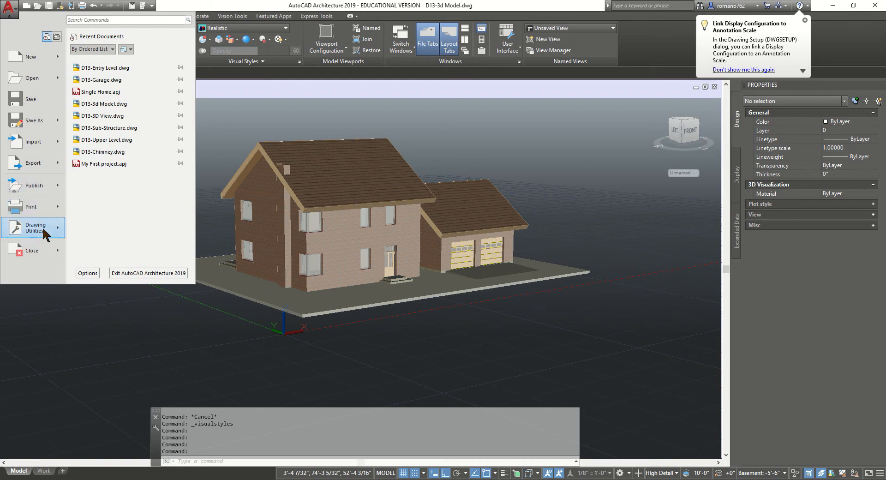
pyautogui.click(76, 227)
pyautogui.moveTo(40, 231)
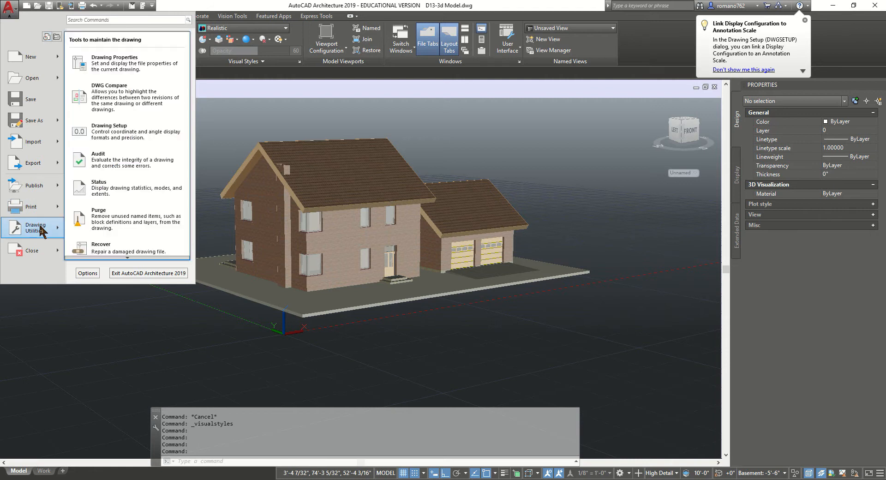
pyautogui.click(143, 133)
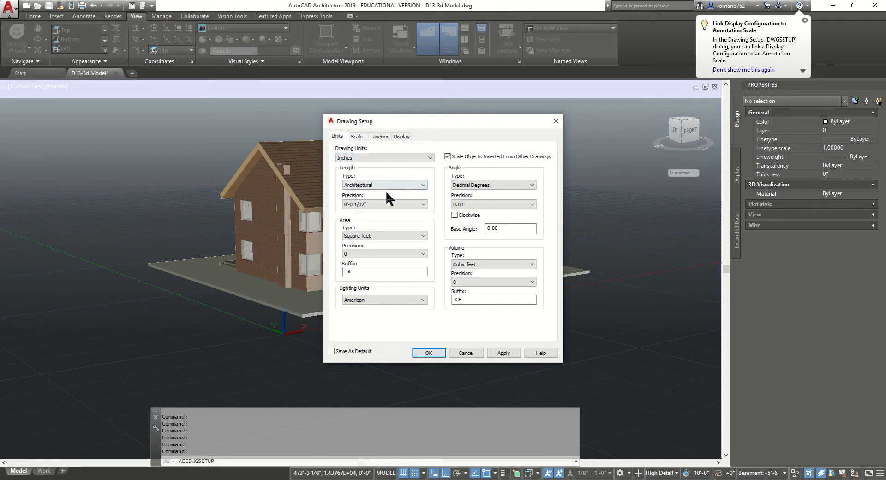
# Set length precision to 0'-0 1/8", keep lighting units American, and apply the Drawing Setup
pyautogui.click(364, 204)
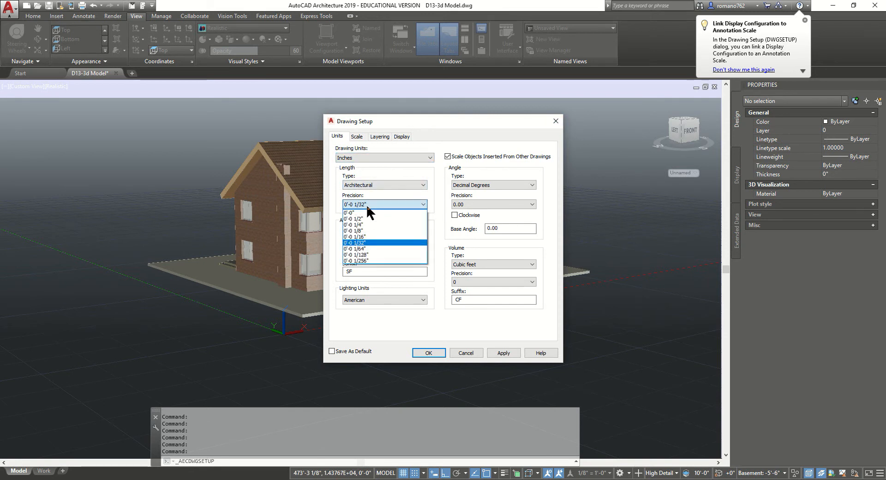
pyautogui.click(389, 231)
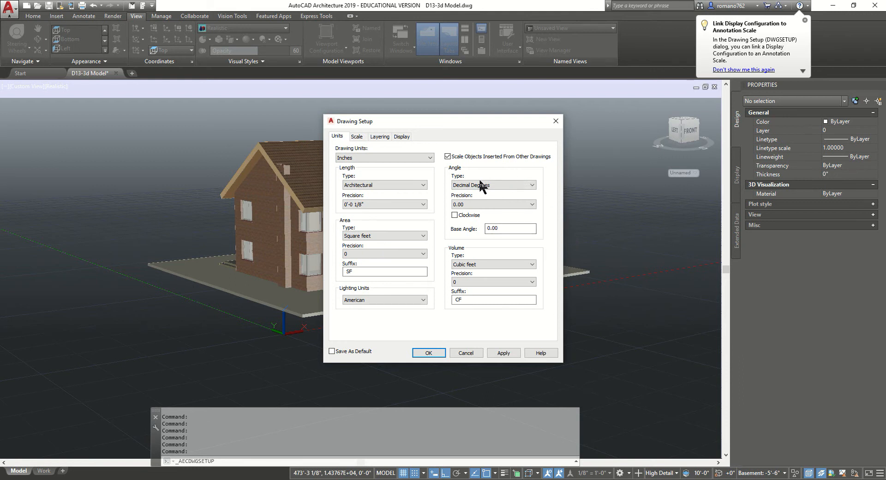
pyautogui.click(358, 136)
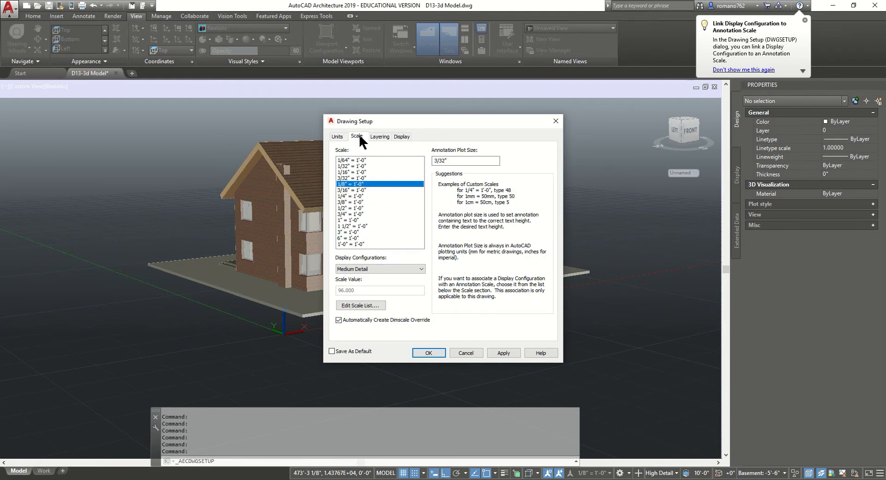
pyautogui.click(379, 136)
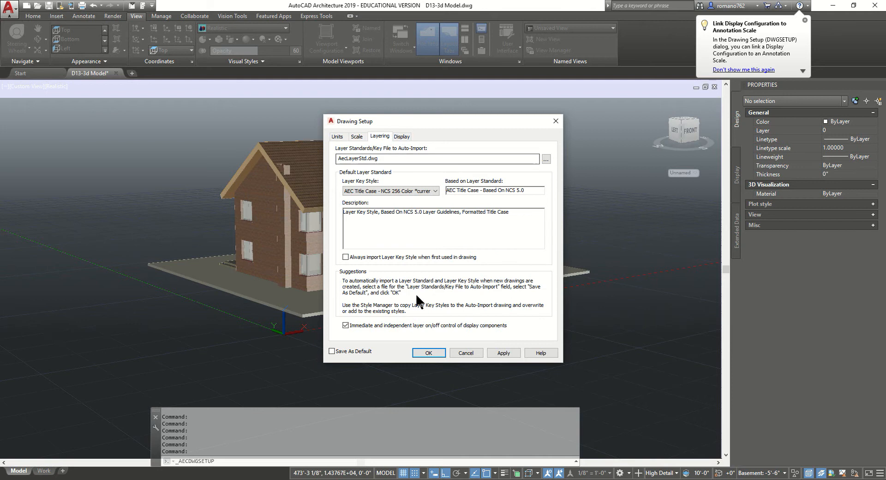
pyautogui.click(401, 136)
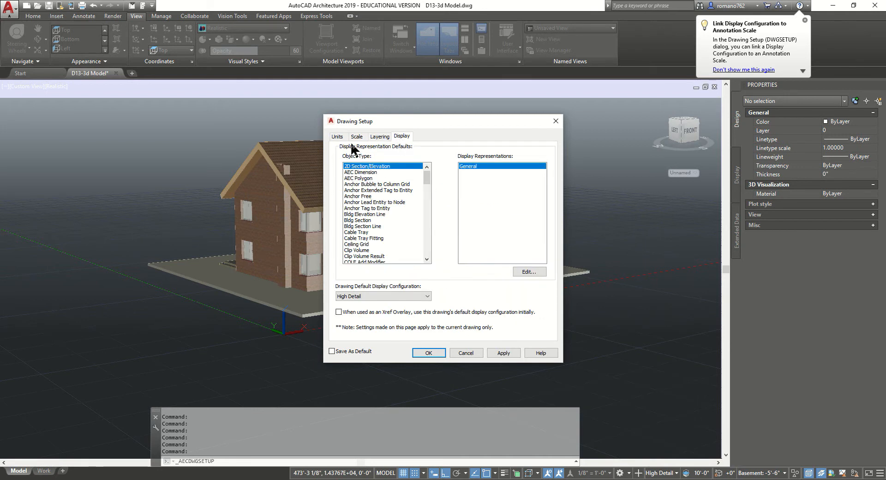
pyautogui.click(338, 137)
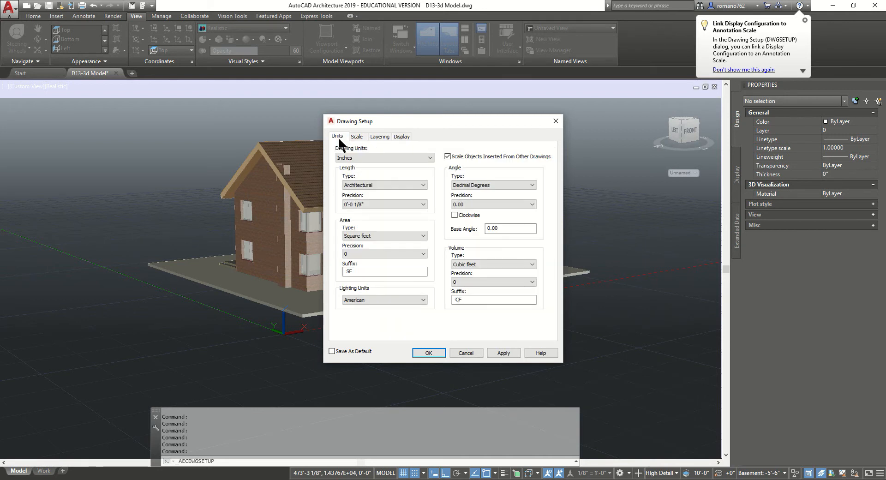
pyautogui.click(412, 300)
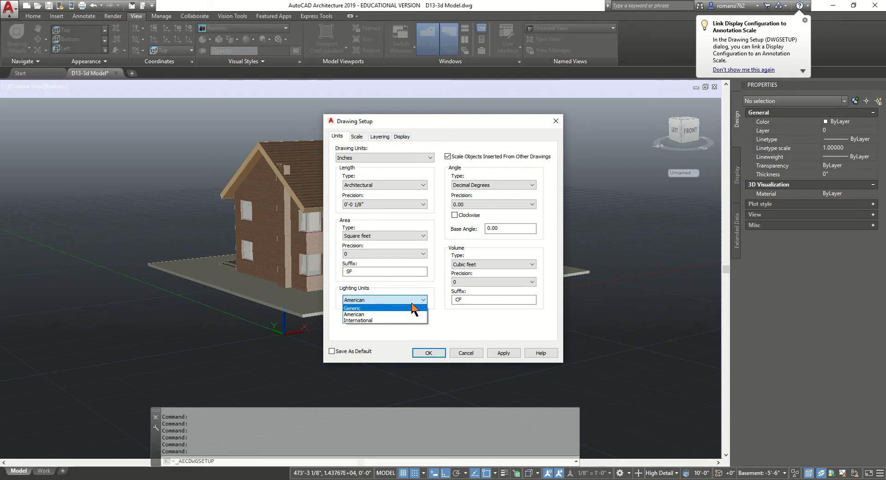
pyautogui.click(391, 313)
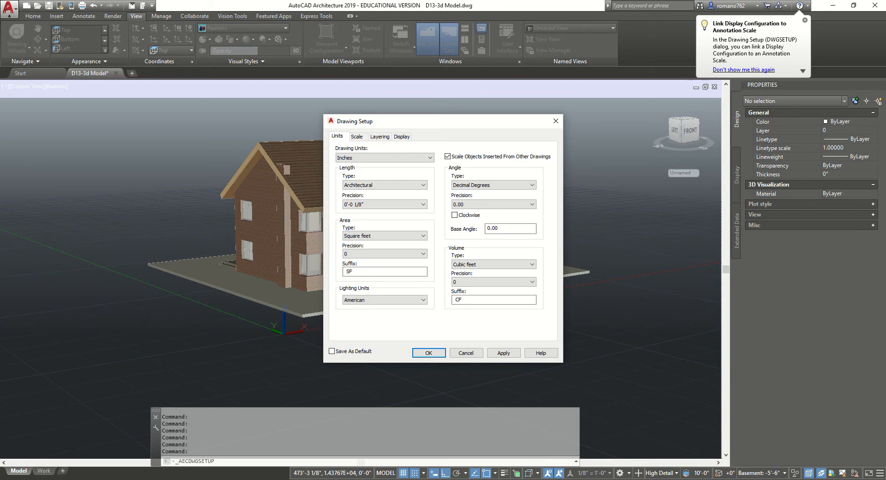
pyautogui.click(501, 353)
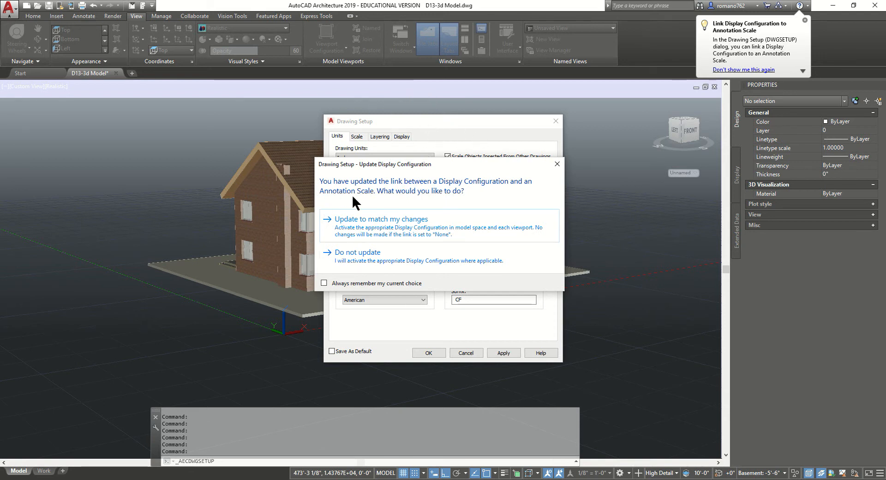
# Choose to update the display configuration to match the changes and close Drawing Setup with OK
pyautogui.click(406, 220)
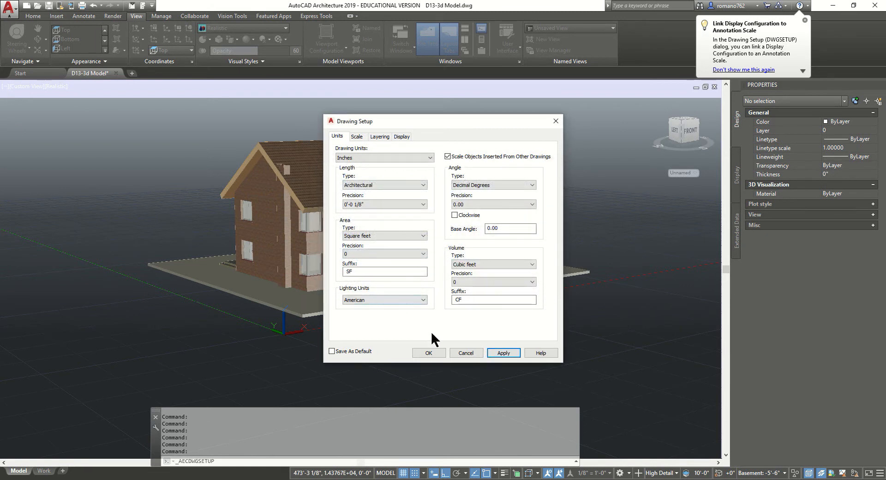
pyautogui.click(420, 353)
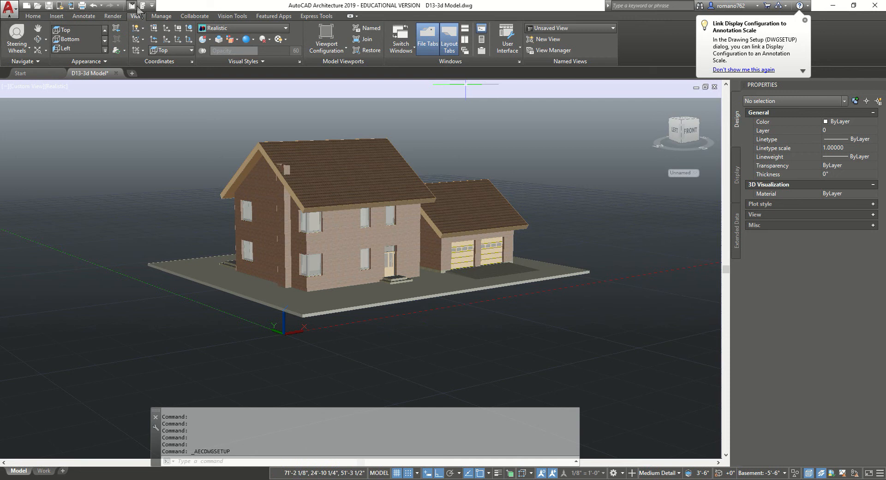
# Save the house drawing and open the Sun Properties palette from the Render tab
pyautogui.click(48, 5)
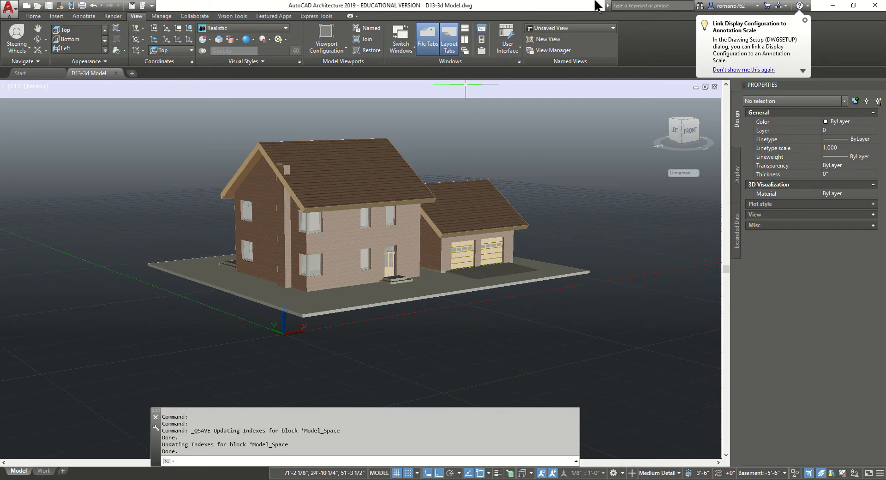
pyautogui.click(110, 16)
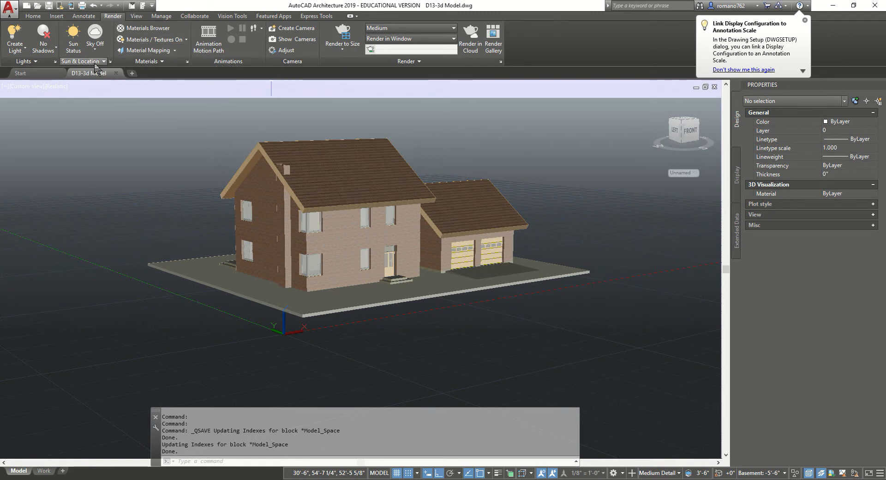
pyautogui.click(111, 61)
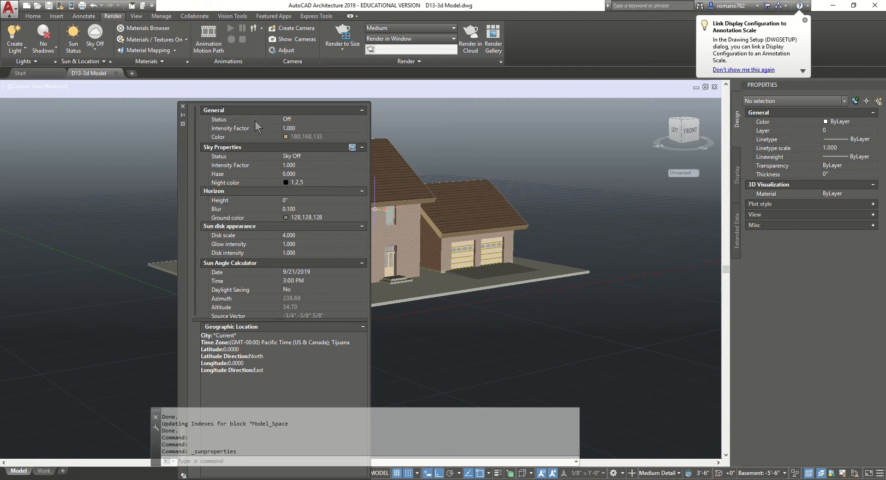
# Turn the sun on with intensity factor 0.7 and default lighting off
pyautogui.click(310, 120)
pyautogui.click(300, 129)
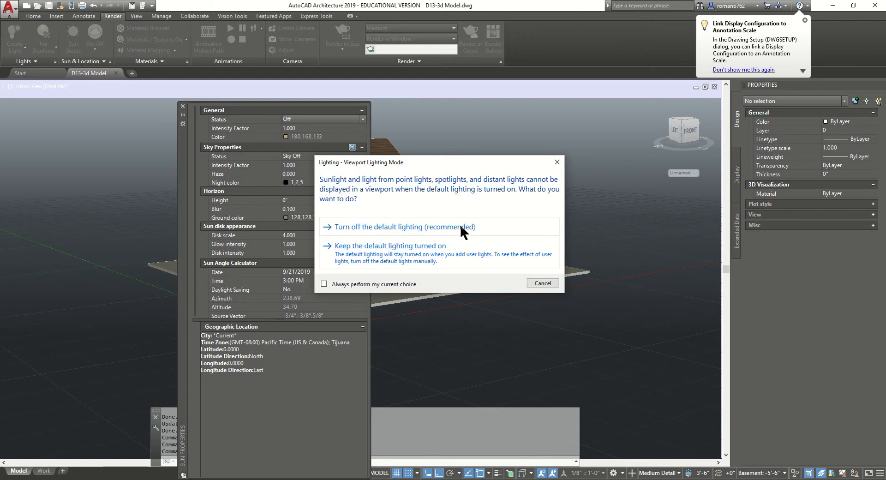
pyautogui.click(417, 225)
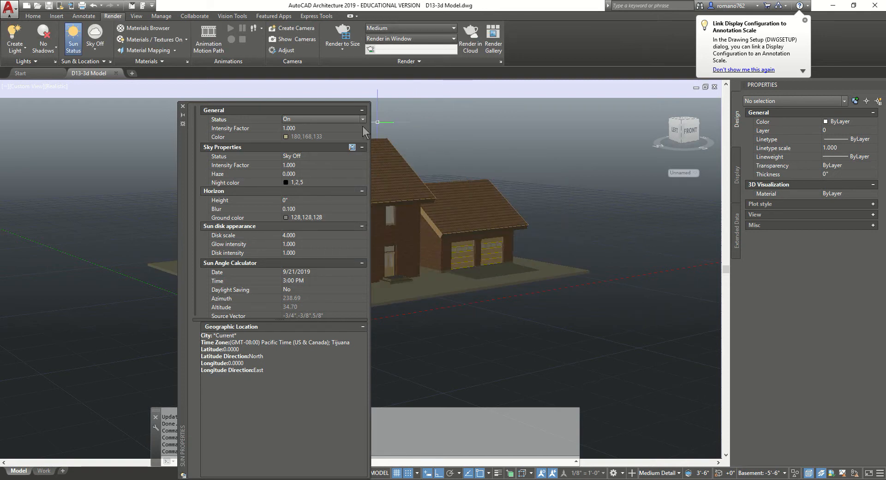
pyautogui.click(329, 126)
pyautogui.write('.7')
pyautogui.press('Return')
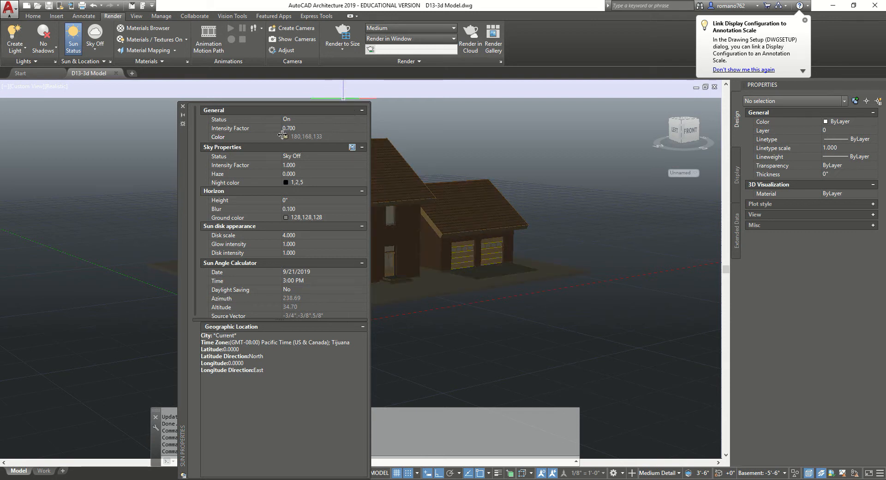
# Set sky status to Sky Background and Illumination with intensity factor 0.5
pyautogui.click(303, 155)
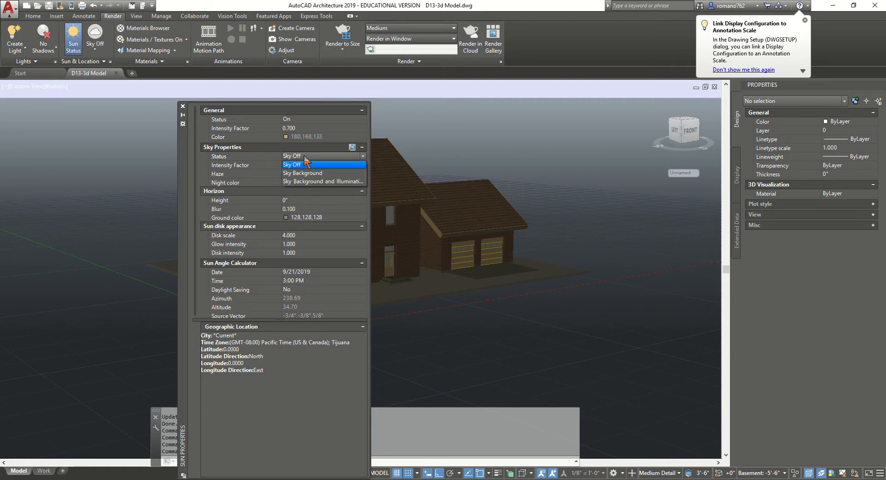
pyautogui.click(320, 181)
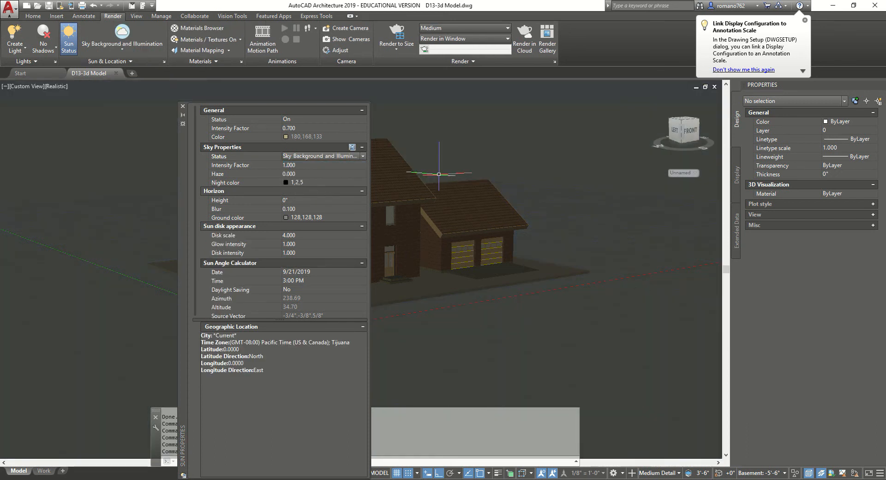
pyautogui.click(306, 165)
pyautogui.write('0.5')
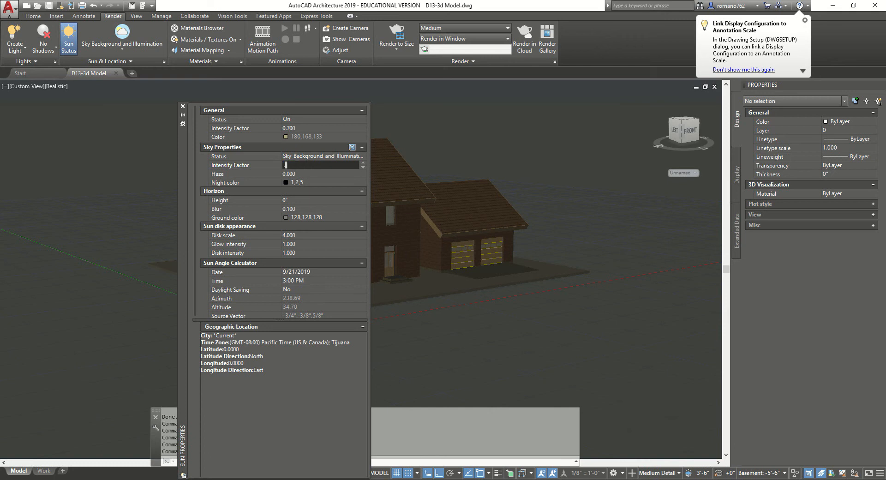
pyautogui.press('Tab')
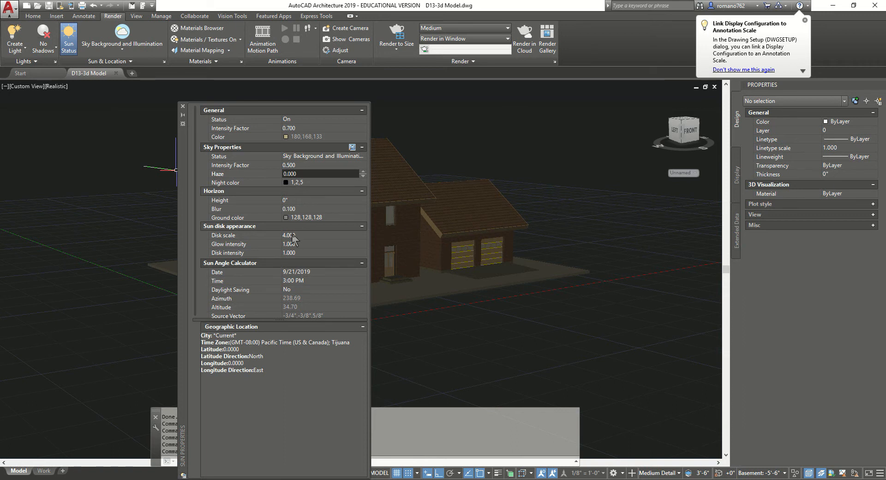
# Pick June 27, 2019 in the sun date calendar and choose 12:00 PM as the time
pyautogui.click(310, 272)
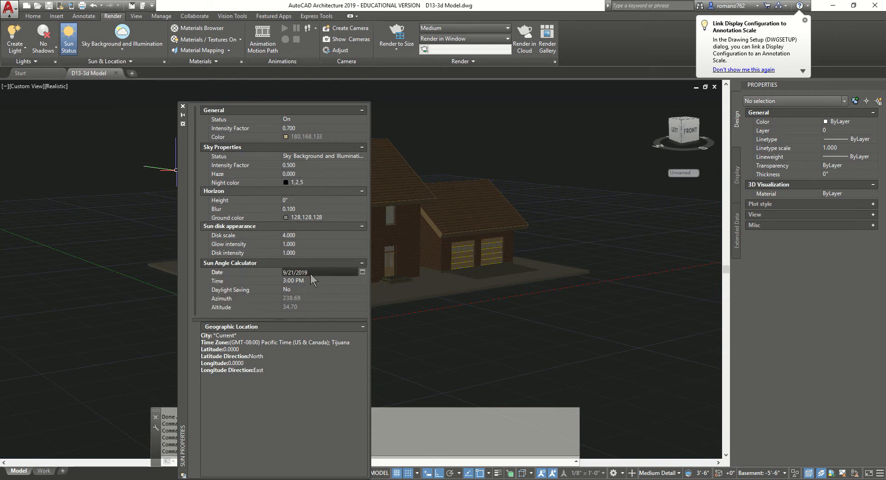
pyautogui.click(362, 272)
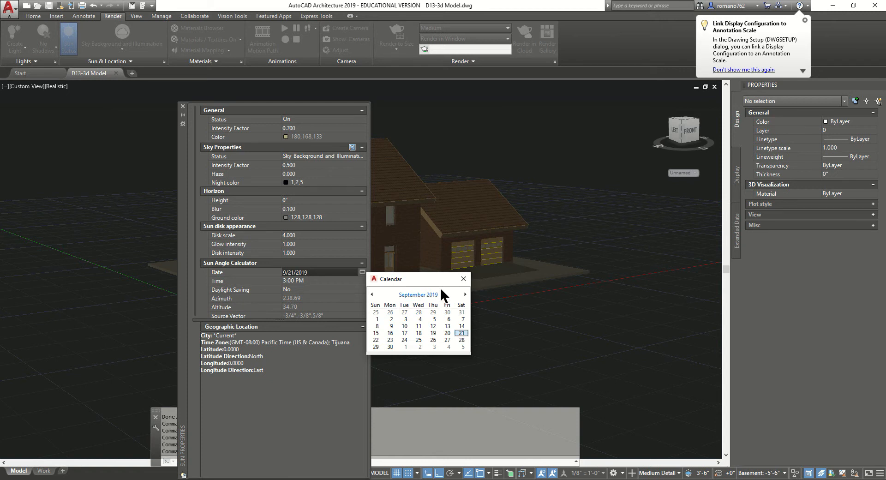
pyautogui.click(372, 294)
pyautogui.click(372, 293)
pyautogui.click(372, 293)
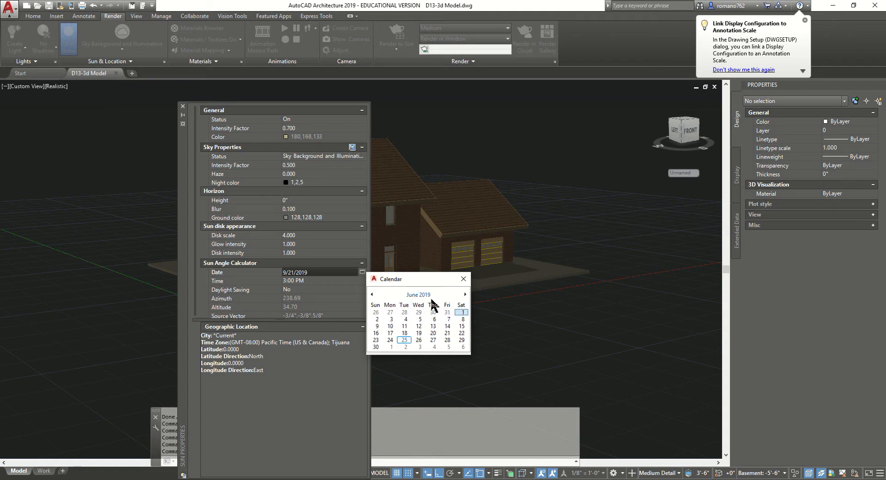
pyautogui.click(465, 294)
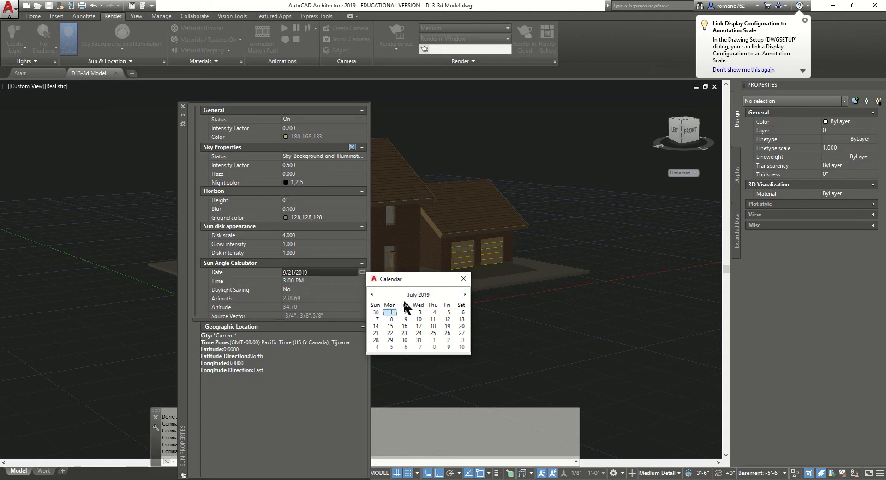
pyautogui.click(371, 294)
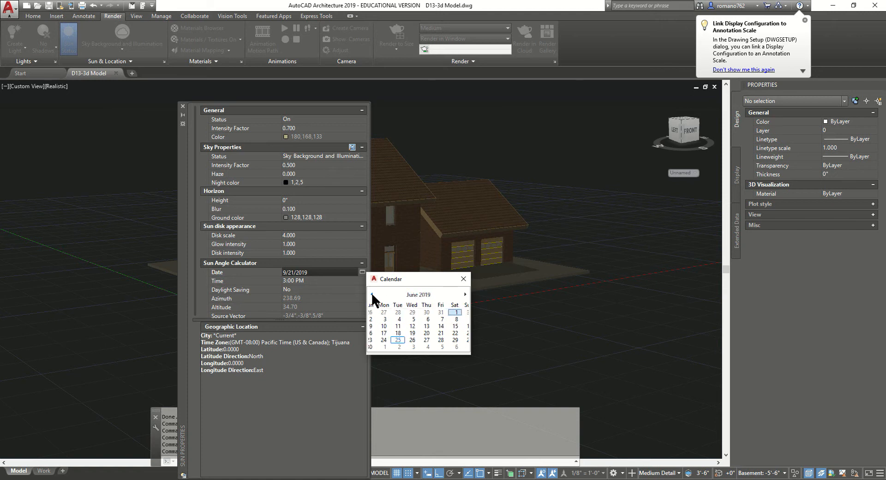
pyautogui.click(419, 339)
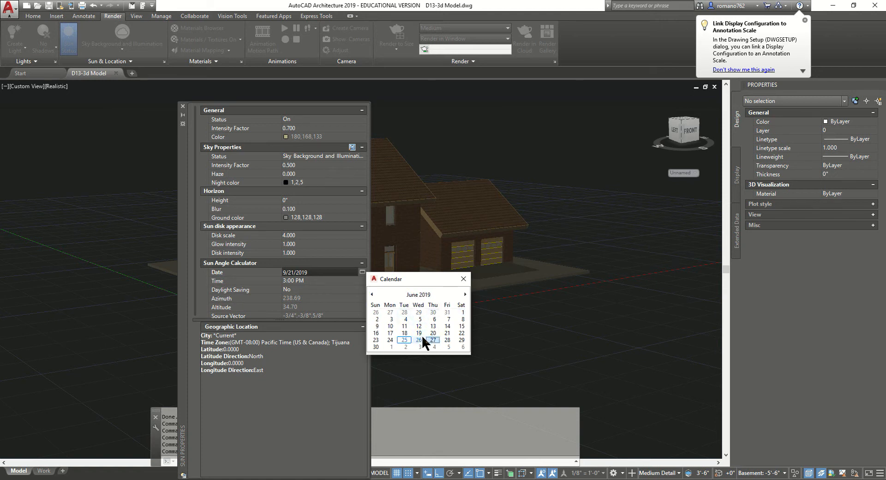
pyautogui.doubleClick(433, 338)
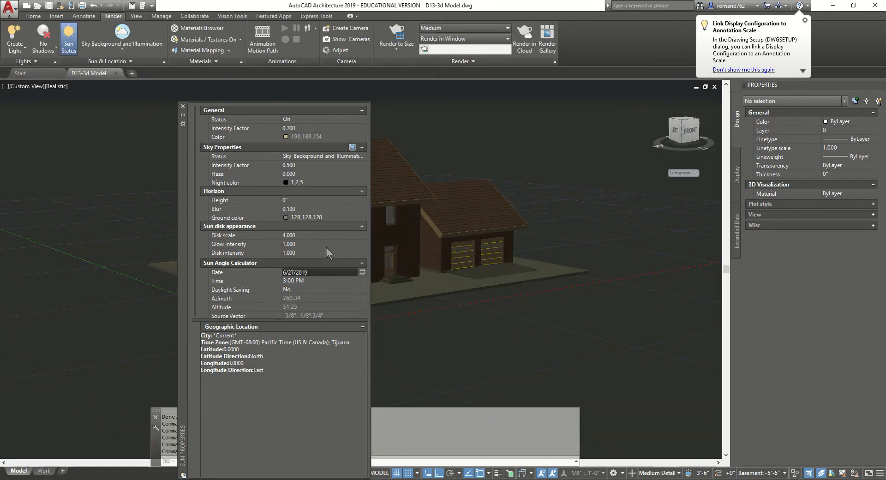
pyautogui.click(330, 280)
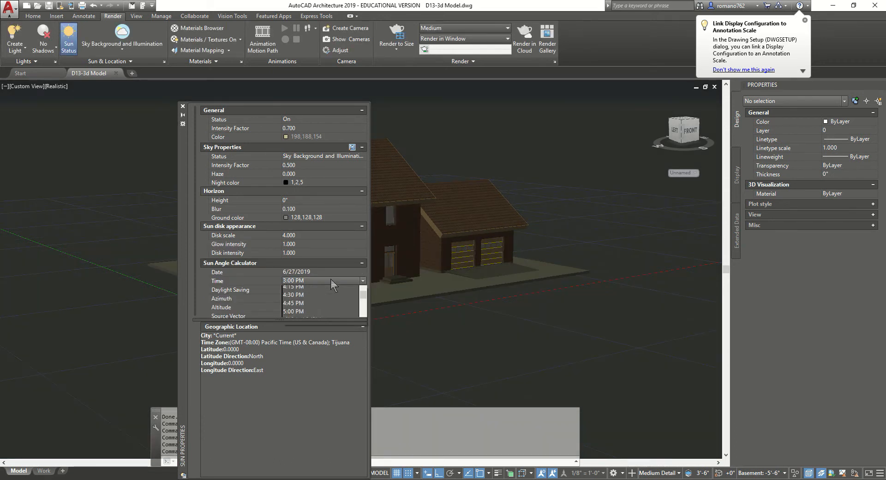
pyautogui.scroll(3, 328, 289)
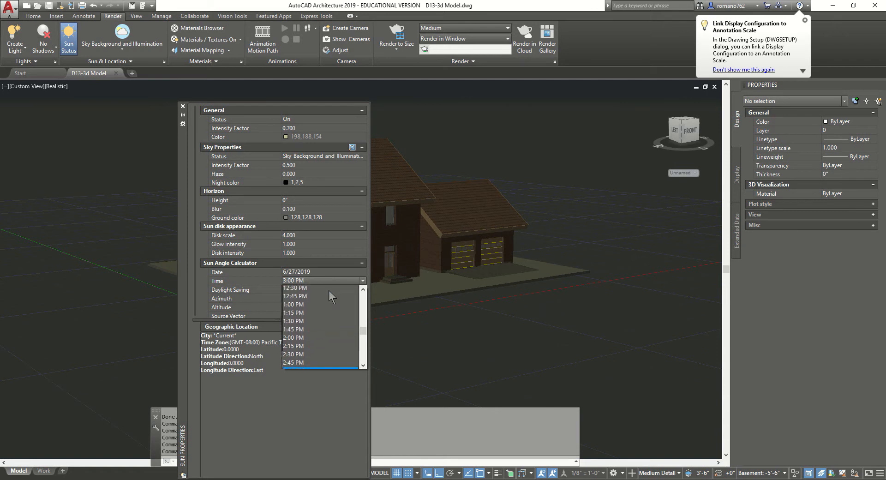
pyautogui.click(327, 290)
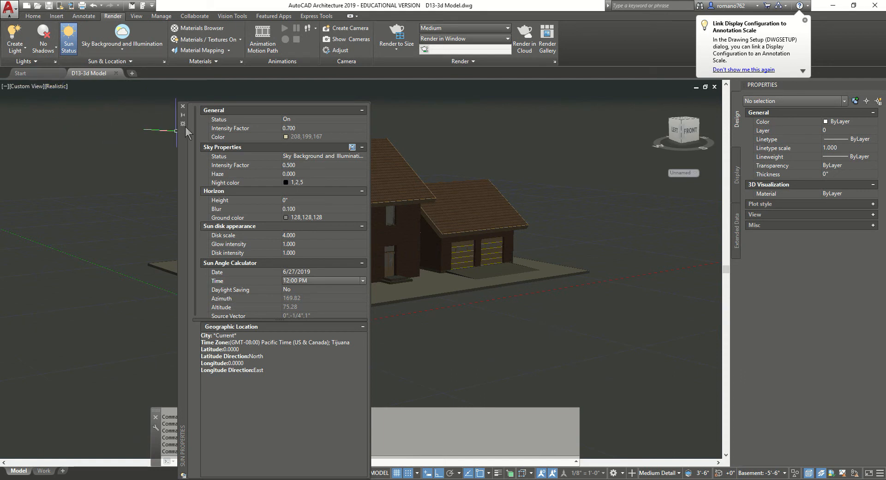
# Close the Sun Properties palette and switch the viewport to full shadows
pyautogui.click(182, 106)
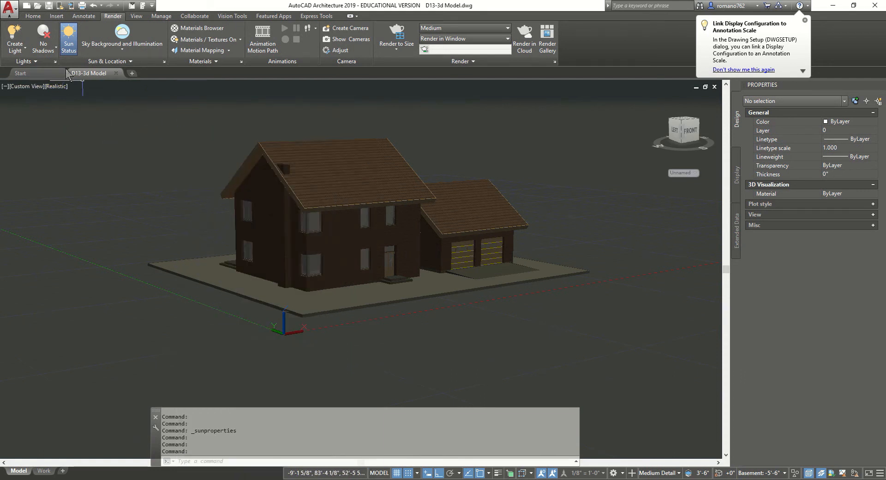
pyautogui.click(43, 47)
pyautogui.click(63, 99)
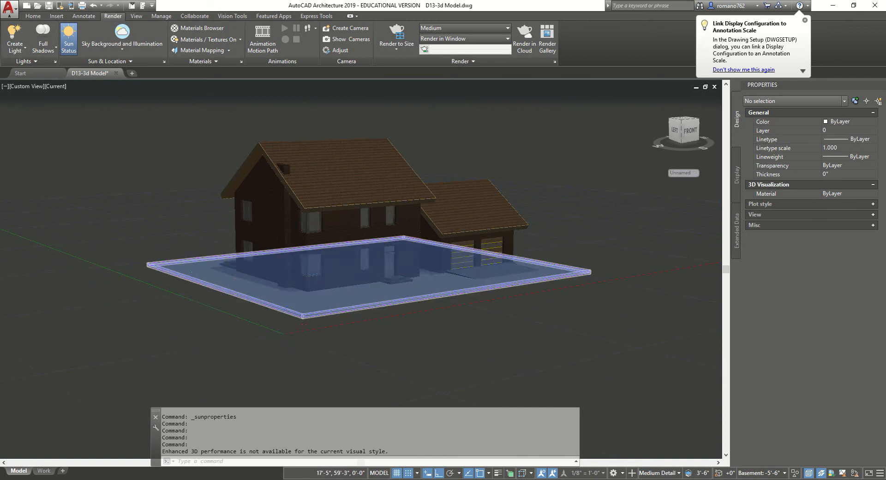
# Zoom and orbit the view to see the house and garage from a lower angle
pyautogui.scroll(3, 351, 277)
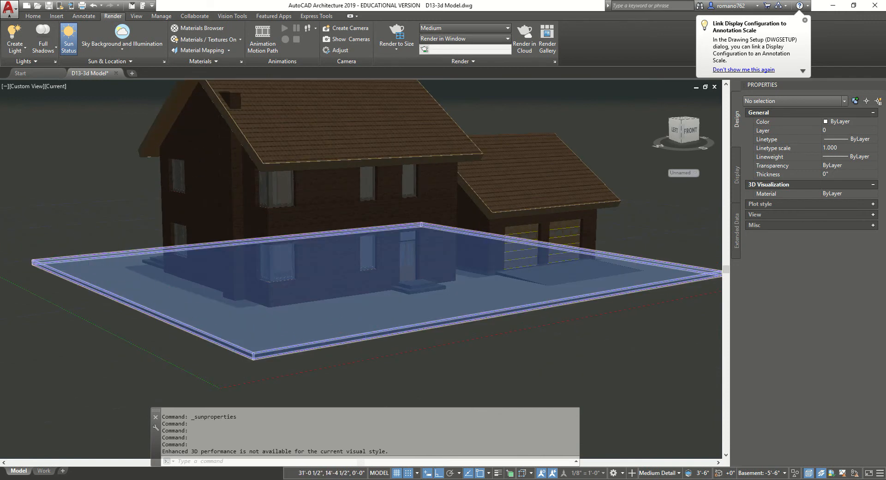
pyautogui.scroll(-4, 356, 271)
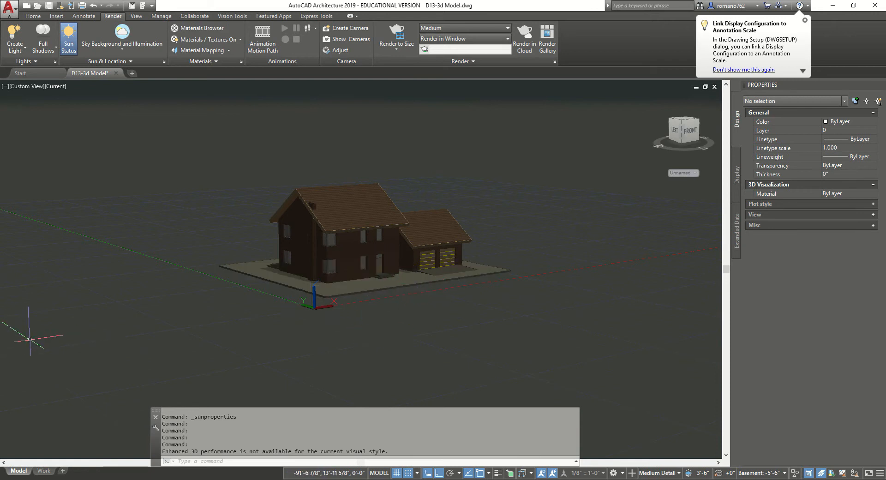
pyautogui.moveTo(44, 322)
pyautogui.keyDown('shift'); pyautogui.mouseDown(button='middle')
pyautogui.moveTo(46, 312)
pyautogui.moveTo(57, 315)
pyautogui.moveTo(40, 320)
pyautogui.mouseUp(button='middle'); pyautogui.keyUp('shift')
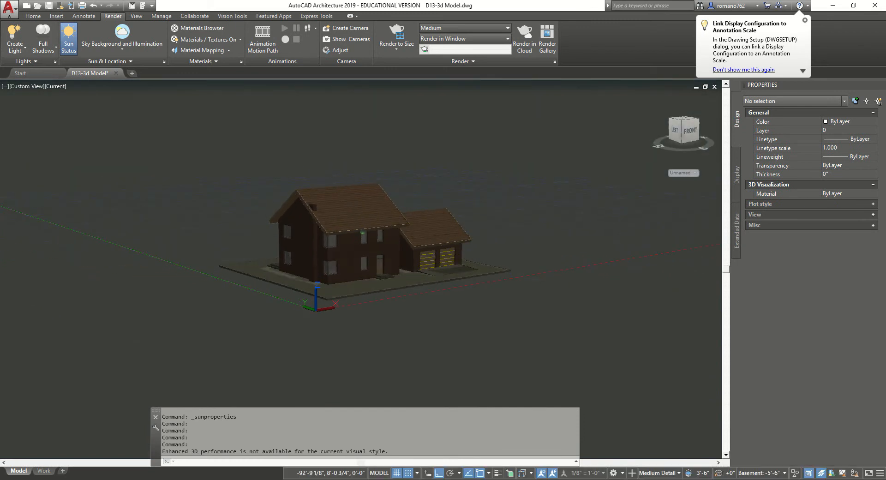
# Start a render of the house, abort it, and reopen the Sun Properties palette
pyautogui.click(396, 47)
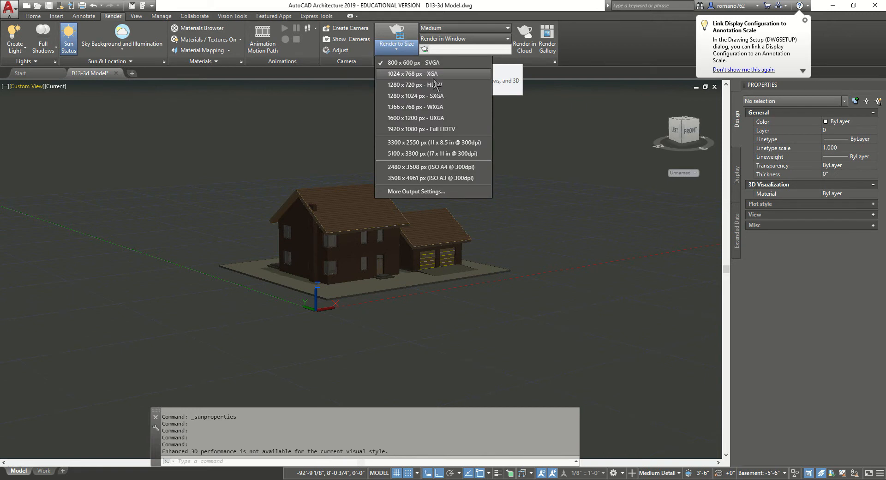
pyautogui.click(398, 37)
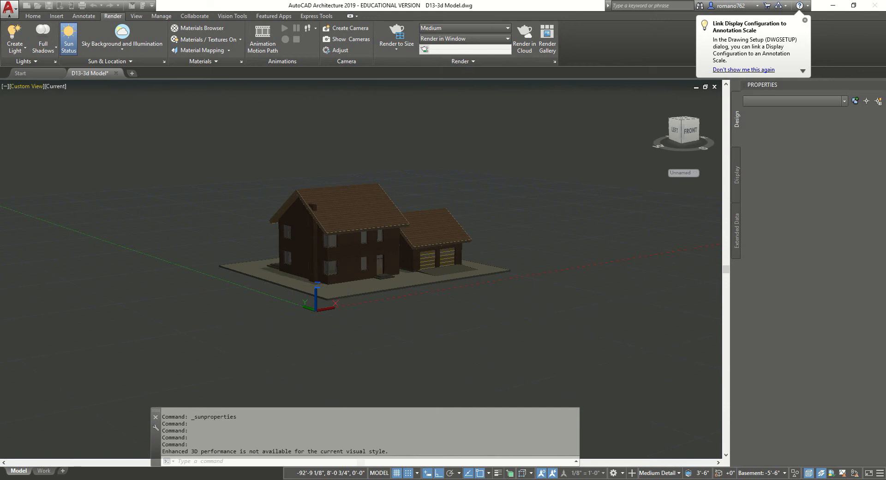
pyautogui.moveTo(214, 479)
pyautogui.click(254, 465)
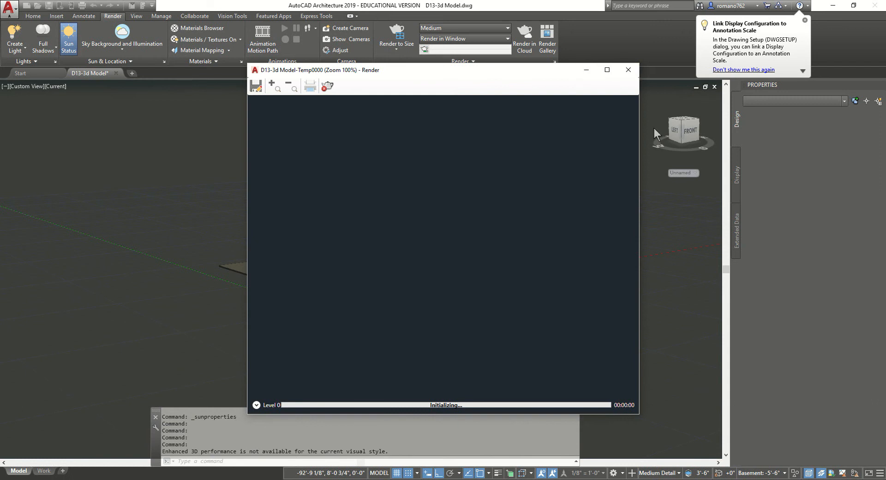
pyautogui.click(626, 70)
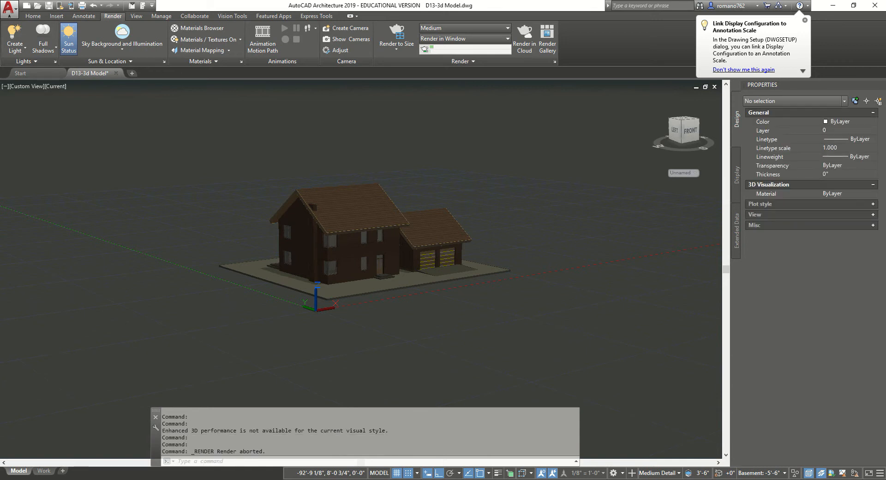
pyautogui.click(163, 61)
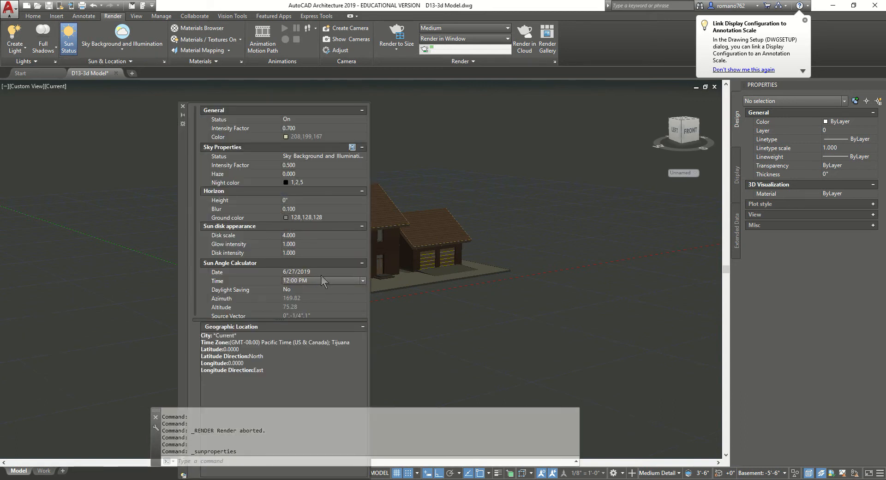
# Set the sun date to May 21, 2014 using the calendar
pyautogui.click(327, 272)
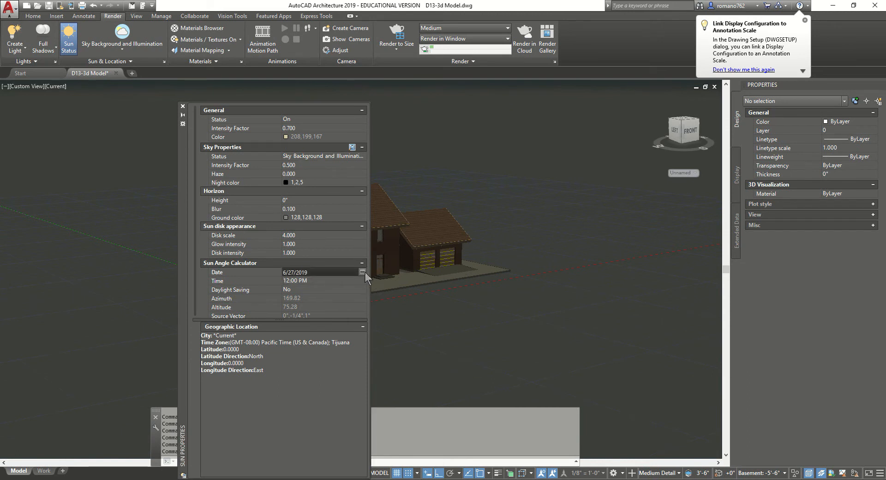
pyautogui.click(363, 273)
pyautogui.click(420, 294)
pyautogui.click(371, 294)
pyautogui.click(372, 294)
pyautogui.click(371, 293)
pyautogui.click(372, 293)
pyautogui.click(371, 294)
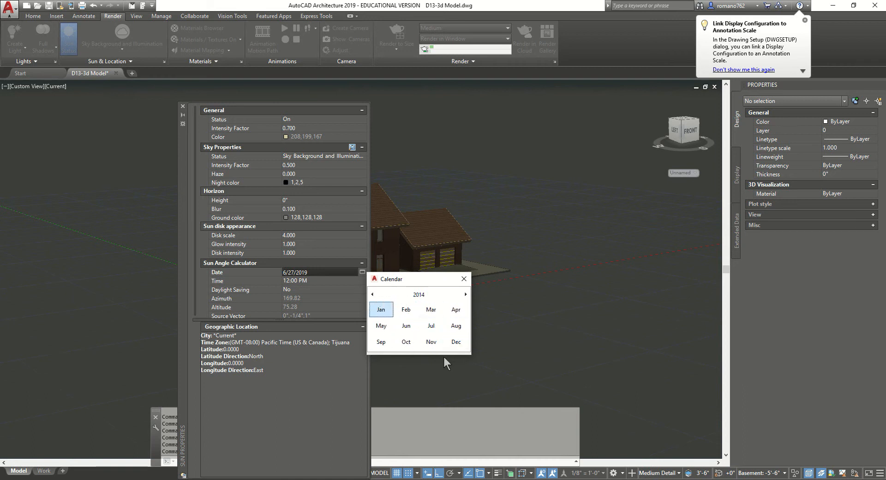
pyautogui.click(383, 325)
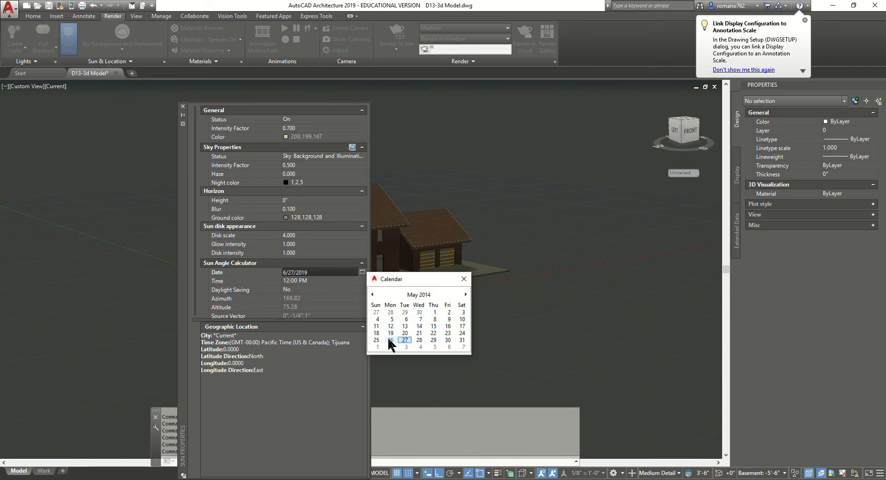
pyautogui.click(419, 333)
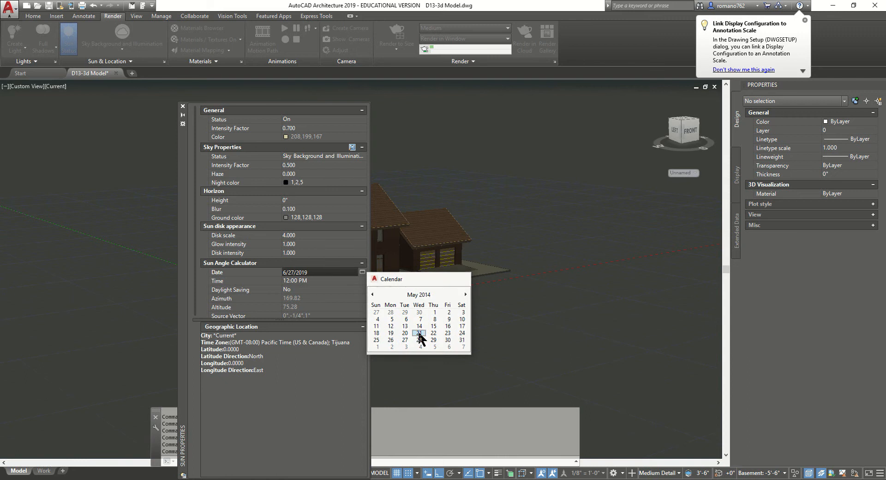
# Set the sun time to 1:00 PM and close the Sun Properties palette
pyautogui.click(340, 280)
pyautogui.click(322, 280)
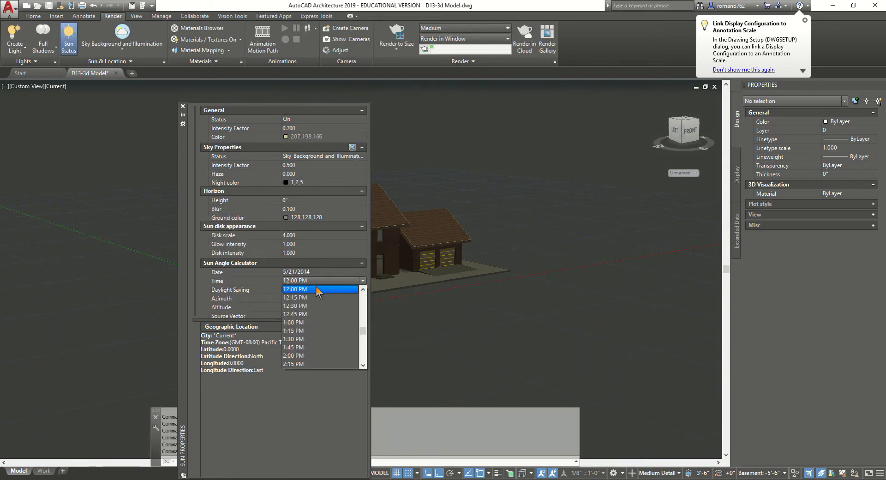
pyautogui.click(304, 322)
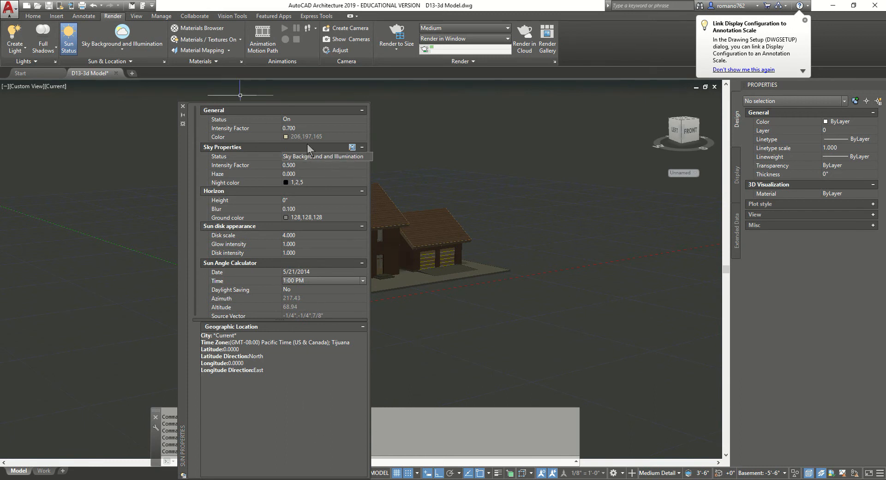
pyautogui.click(183, 106)
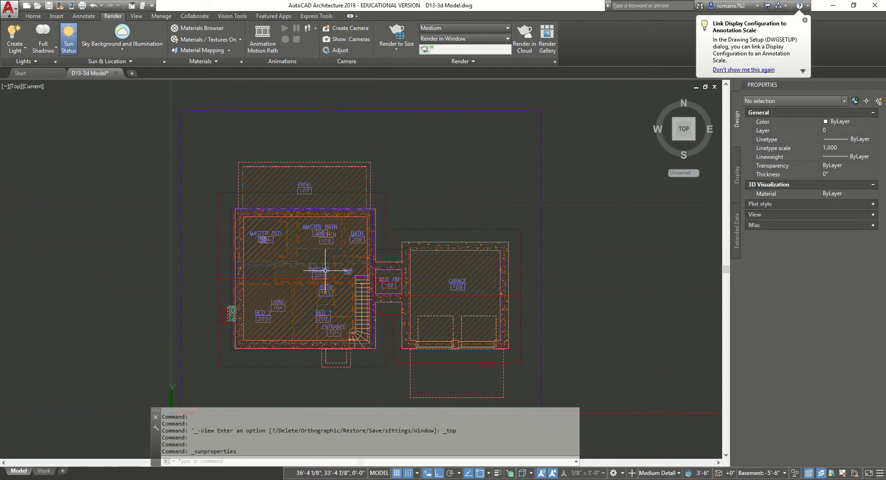
# Expand the Sun & Location panel and choose Set Location > From Map
pyautogui.scroll(-1, 350, 273)
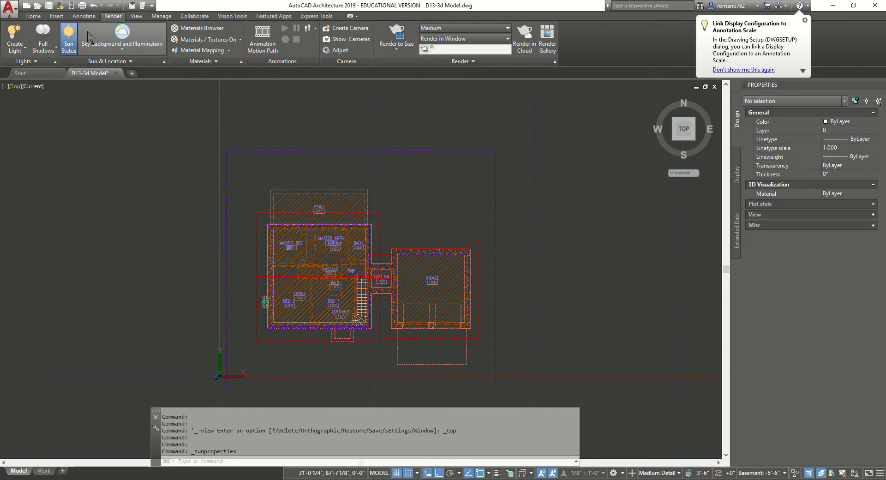
pyautogui.click(130, 61)
pyautogui.click(85, 73)
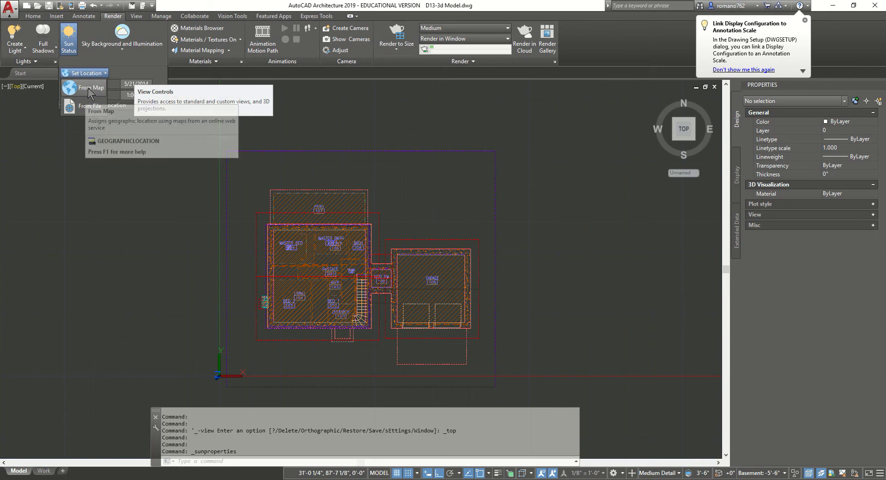
pyautogui.click(90, 92)
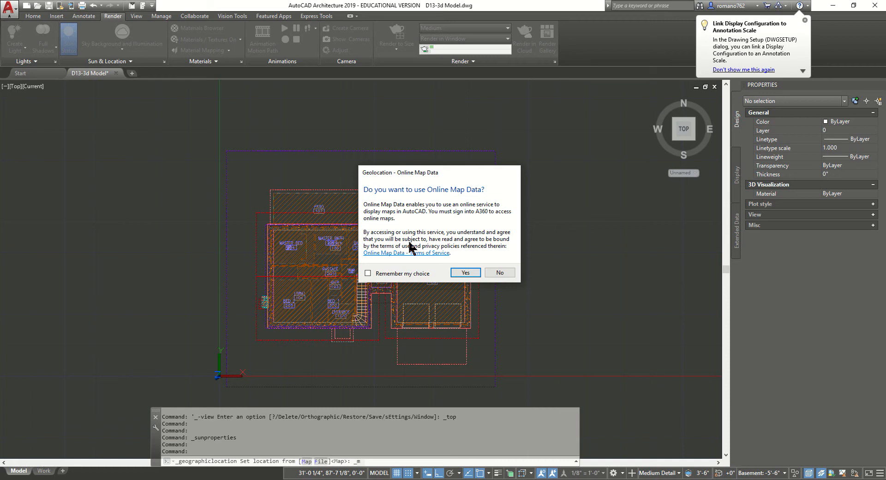
# Accept online map data and try address searches for 'miami' and 'montreal'
pyautogui.click(464, 273)
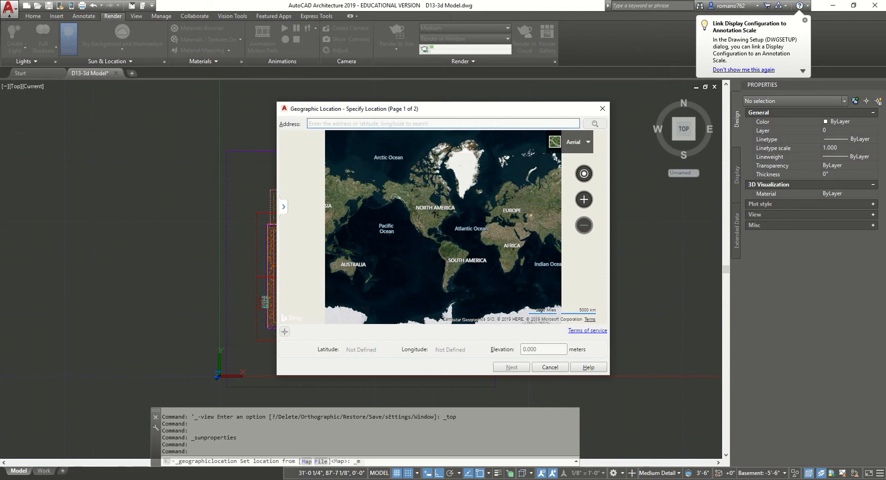
pyautogui.click(328, 123)
pyautogui.write('miami')
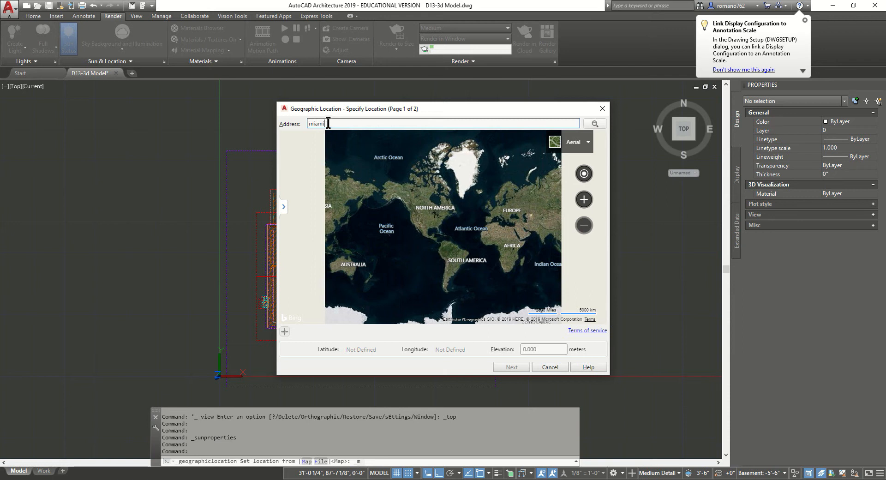
pyautogui.press('Return')
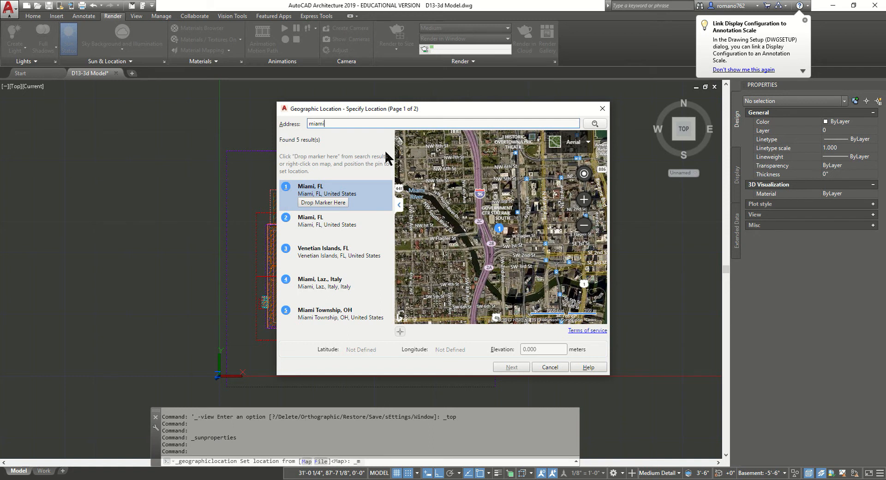
pyautogui.moveTo(341, 119); pyautogui.dragTo(270, 120)
pyautogui.write('montreal quenb')
pyautogui.press('BackSpace')
pyautogui.press('BackSpace')
pyautogui.press('BackSpace')
pyautogui.press('BackSpace')
pyautogui.press('BackSpace')
pyautogui.press('BackSpace')
pyautogui.press('Return')
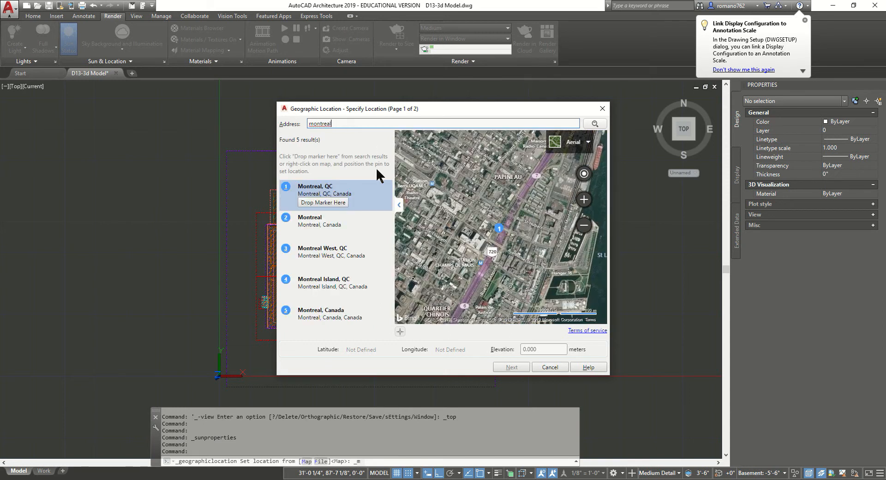
# Search 'miami' again and zoom the aerial map into downtown Miami
pyautogui.scroll(2, 476, 229)
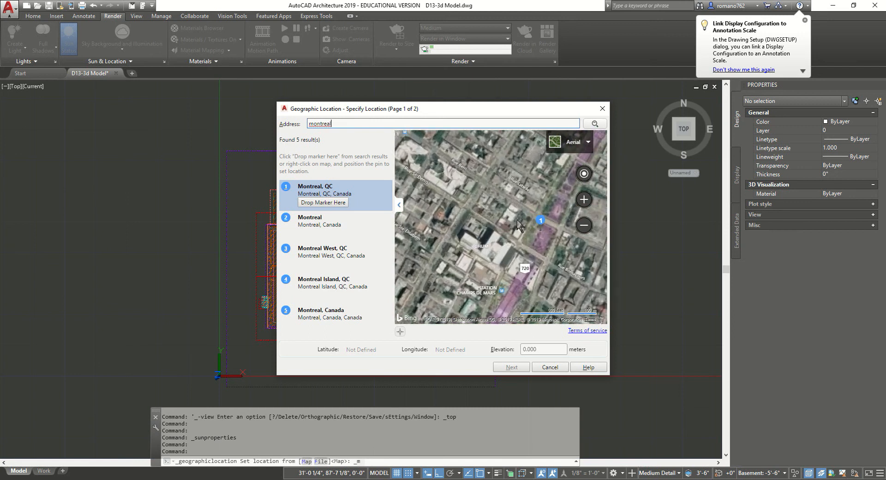
pyautogui.scroll(4, 515, 224)
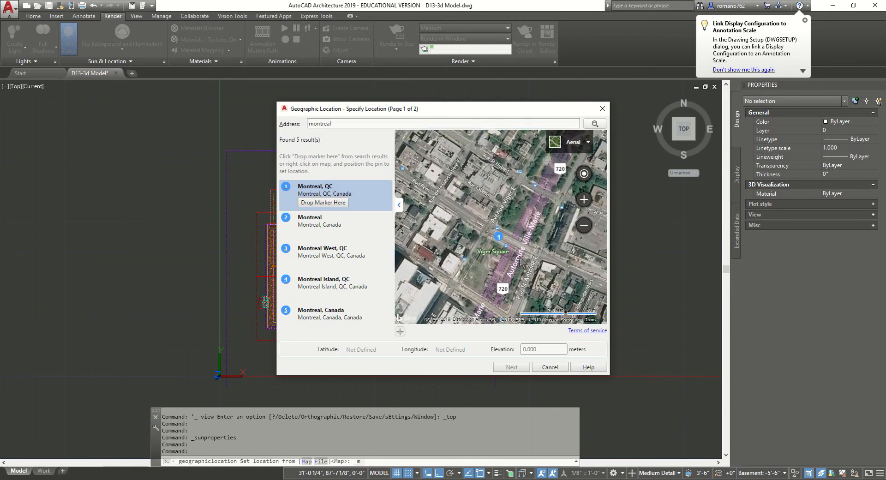
pyautogui.scroll(-3, 522, 256)
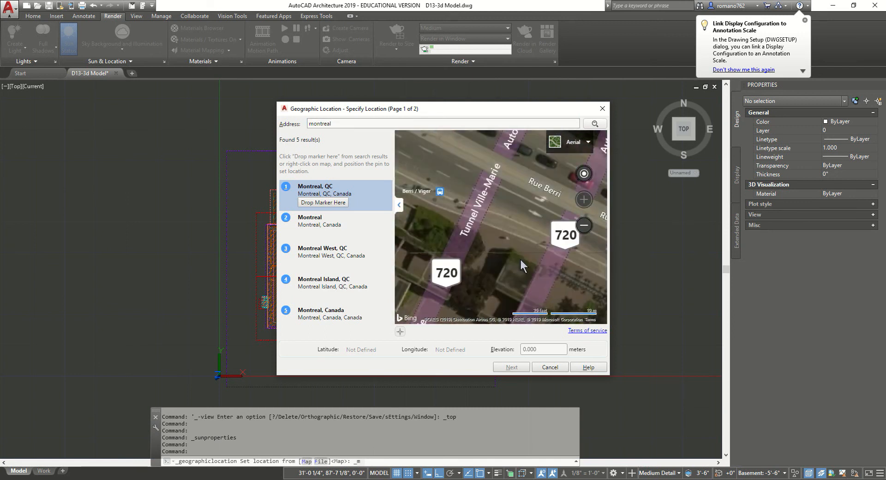
pyautogui.doubleClick(339, 123)
pyautogui.write('miami')
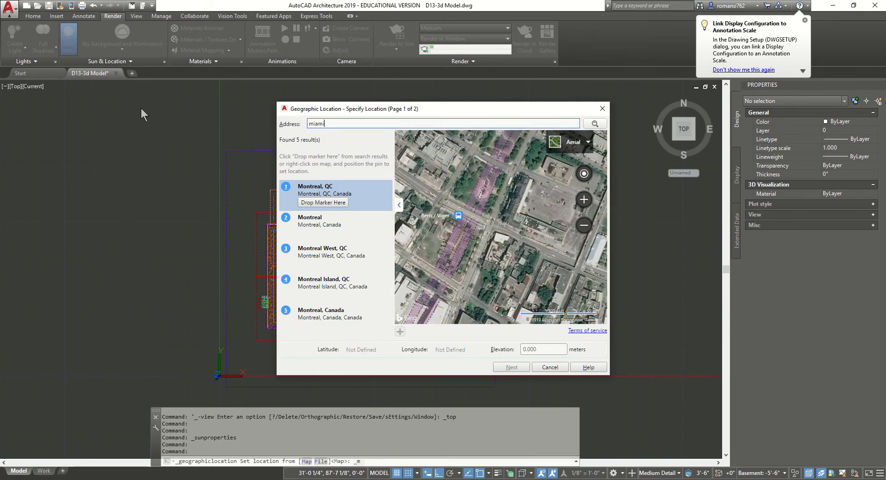
pyautogui.press('Return')
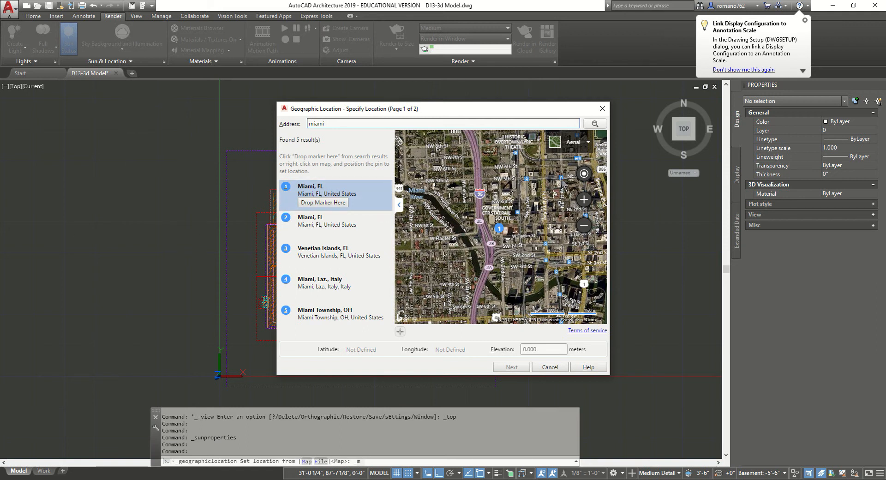
pyautogui.click(584, 202)
pyautogui.click(584, 202)
pyautogui.click(584, 203)
pyautogui.click(584, 203)
pyautogui.click(584, 203)
pyautogui.moveTo(473, 244); pyautogui.dragTo(403, 283)
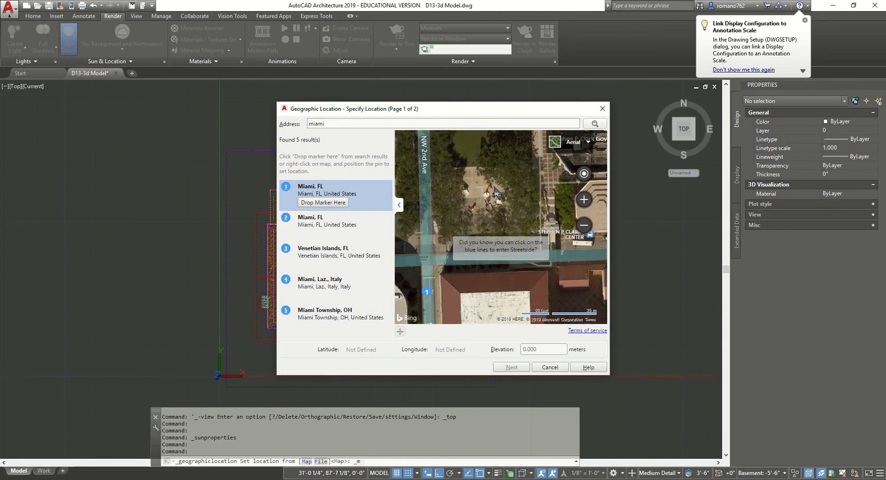
pyautogui.scroll(1, 471, 225)
pyautogui.scroll(-2, 472, 225)
pyautogui.moveTo(472, 225); pyautogui.dragTo(463, 255)
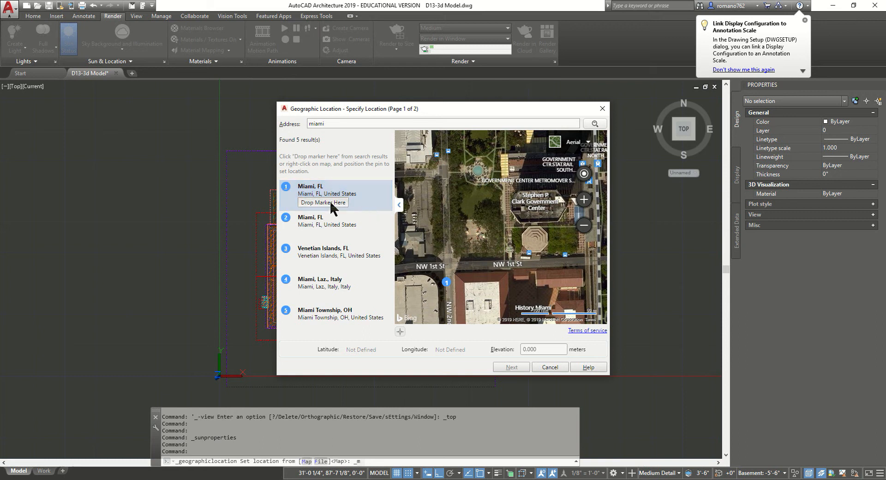
# Drop a marker on the Miami, FL result and drag the pin to 25.775, -80.197
pyautogui.click(330, 202)
pyautogui.moveTo(533, 227); pyautogui.dragTo(397, 302)
pyautogui.scroll(-1, 442, 266)
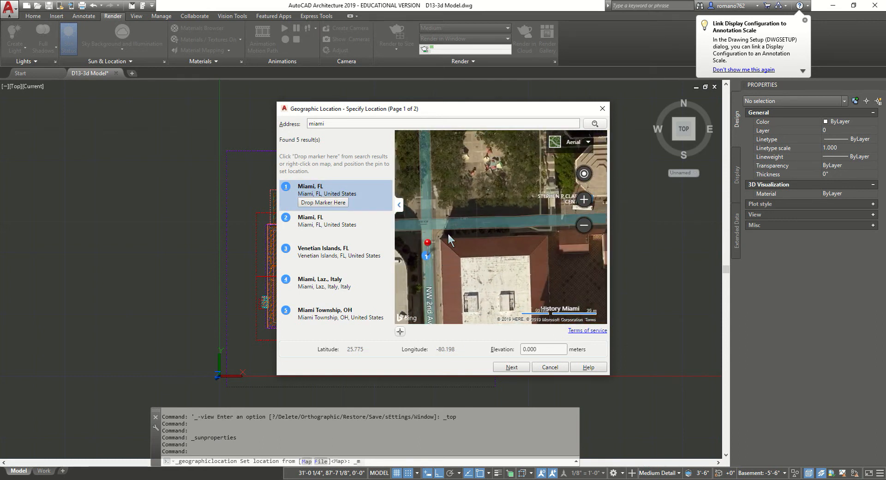
pyautogui.scroll(1, 435, 232)
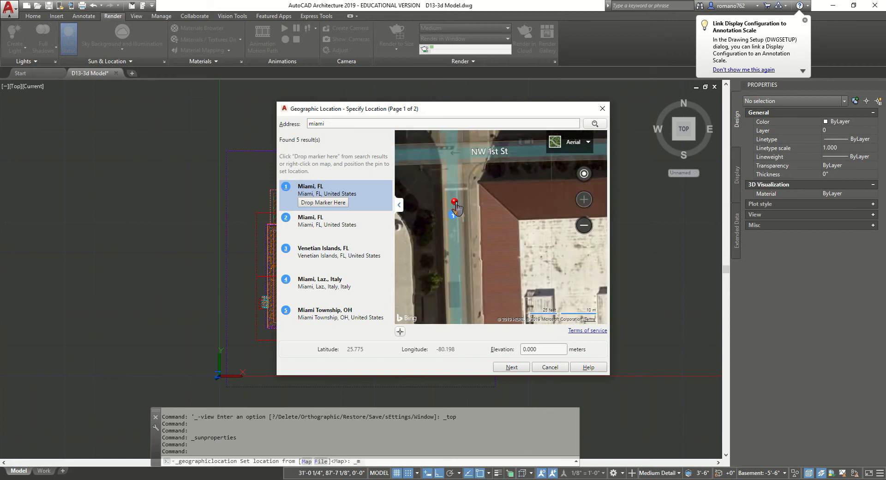
pyautogui.moveTo(457, 194)
pyautogui.mouseDown()
pyautogui.moveTo(487, 164)
pyautogui.moveTo(452, 269)
pyautogui.moveTo(497, 180)
pyautogui.moveTo(523, 211)
pyautogui.moveTo(488, 164)
pyautogui.moveTo(494, 194)
pyautogui.moveTo(539, 193)
pyautogui.moveTo(534, 187)
pyautogui.mouseUp()
pyautogui.scroll(-1, 489, 163)
pyautogui.scroll(1, 494, 193)
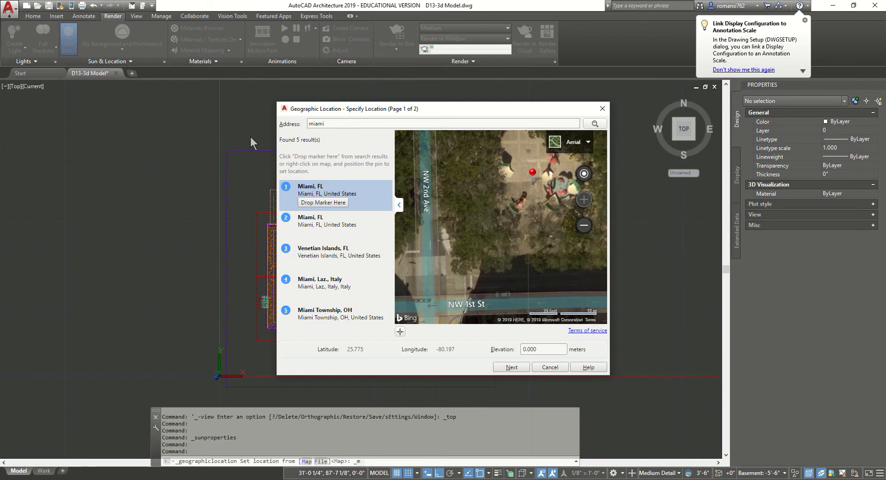
pyautogui.doubleClick(341, 124)
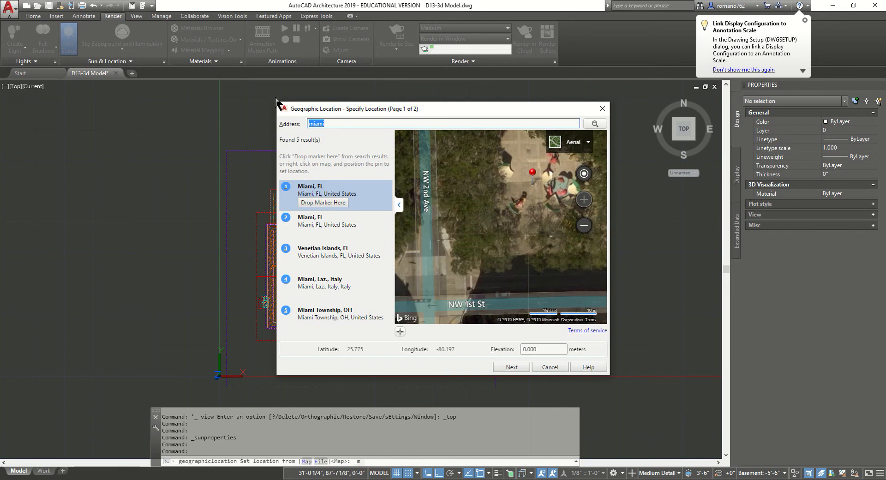
pyautogui.press('Return')
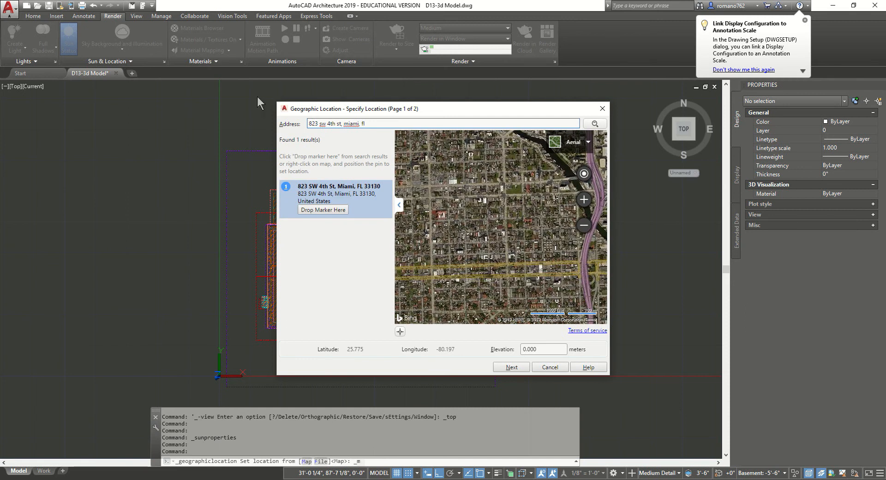
pyautogui.click(323, 210)
pyautogui.scroll(3, 540, 211)
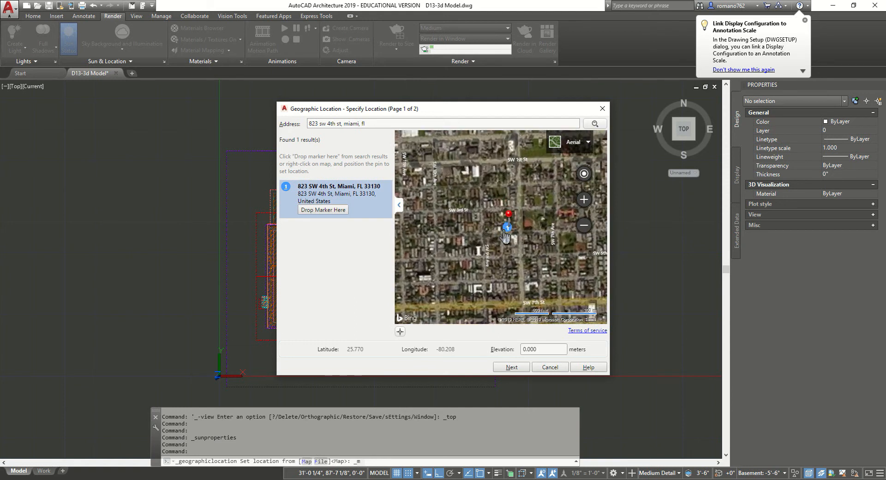
pyautogui.moveTo(508, 202); pyautogui.dragTo(367, 269)
pyautogui.moveTo(559, 263); pyautogui.dragTo(325, 446)
pyautogui.moveTo(438, 233); pyautogui.dragTo(514, 161)
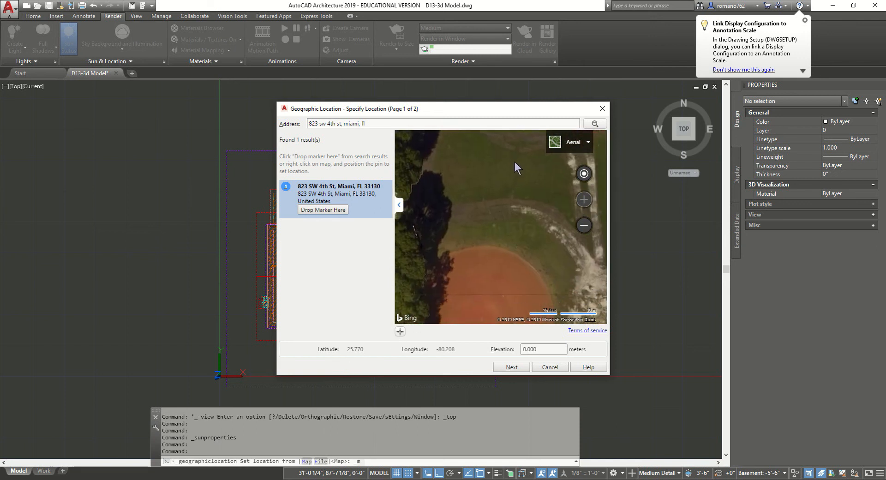
pyautogui.moveTo(449, 223); pyautogui.dragTo(505, 201)
pyautogui.moveTo(445, 198); pyautogui.dragTo(518, 192)
pyautogui.moveTo(408, 200)
pyautogui.mouseDown()
pyautogui.moveTo(507, 203)
pyautogui.moveTo(500, 213)
pyautogui.mouseUp()
# Drag the pin onto the grass beside the ball field, at 25.770, -80.207
pyautogui.scroll(-1, 492, 203)
pyautogui.scroll(1, 492, 203)
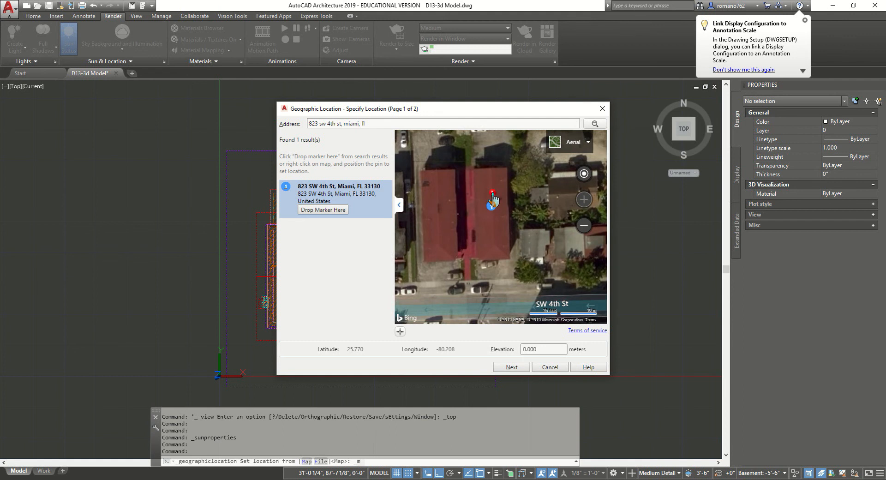
pyautogui.moveTo(538, 235); pyautogui.dragTo(384, 227)
pyautogui.moveTo(508, 209); pyautogui.dragTo(379, 218)
pyautogui.moveTo(479, 212); pyautogui.dragTo(472, 265)
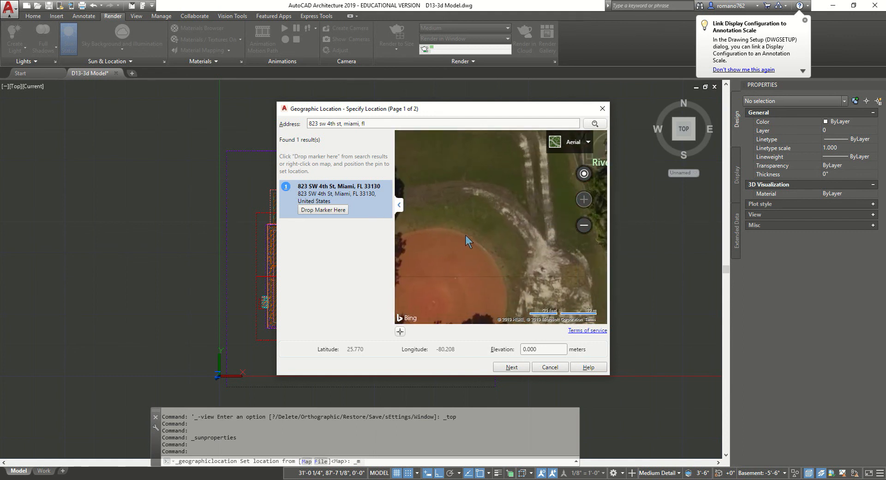
pyautogui.scroll(-4, 454, 247)
pyautogui.moveTo(423, 238); pyautogui.dragTo(463, 236)
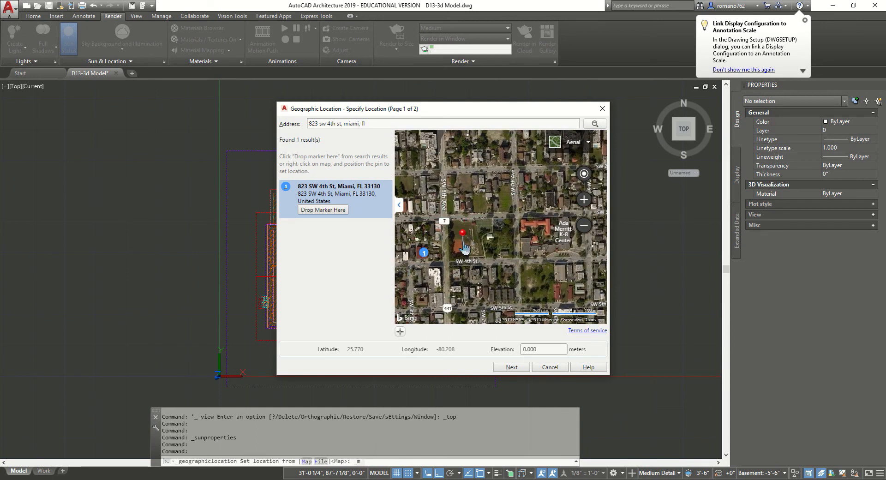
pyautogui.scroll(2, 470, 231)
pyautogui.scroll(3, 470, 228)
pyautogui.moveTo(516, 213)
pyautogui.mouseDown()
pyautogui.moveTo(478, 260)
pyautogui.moveTo(482, 279)
pyautogui.mouseUp()
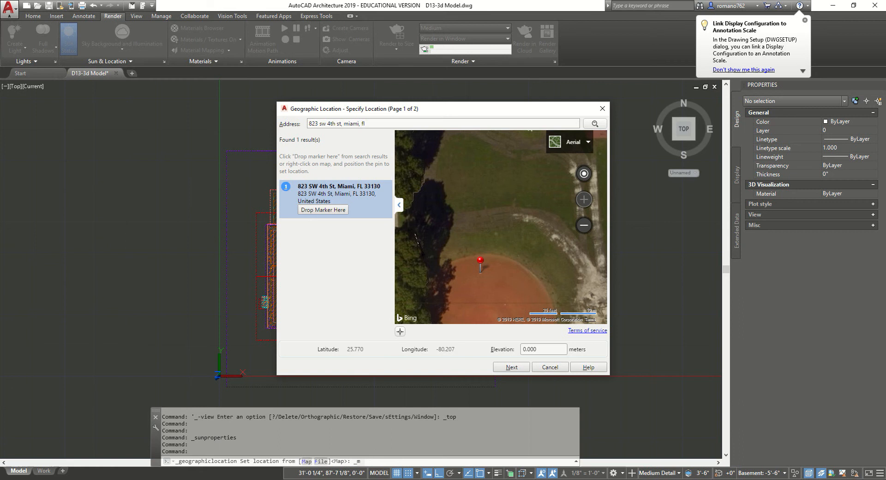
pyautogui.moveTo(475, 255); pyautogui.dragTo(500, 191)
# Switch the map between Road and Aerial views, ending on Aerial
pyautogui.click(571, 142)
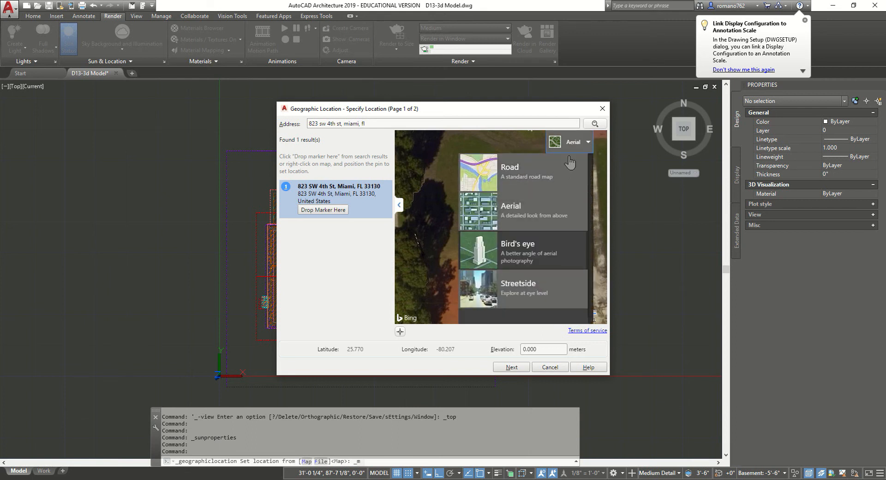
pyautogui.click(546, 177)
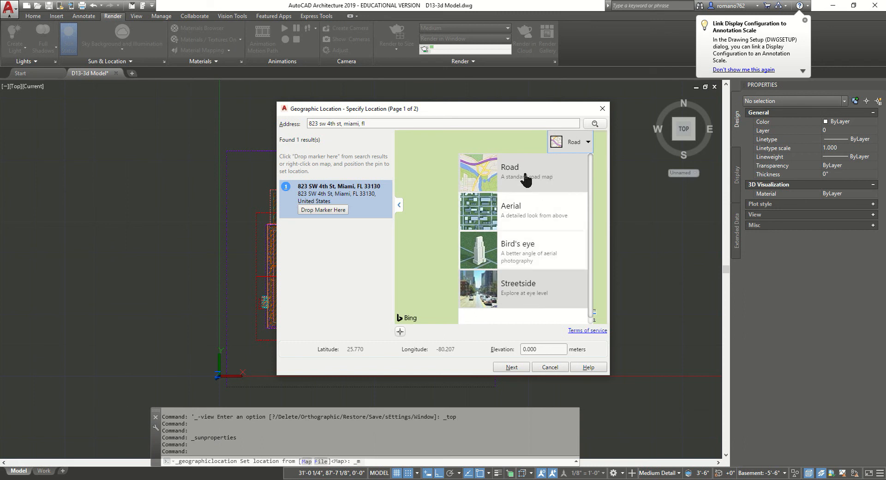
pyautogui.click(543, 215)
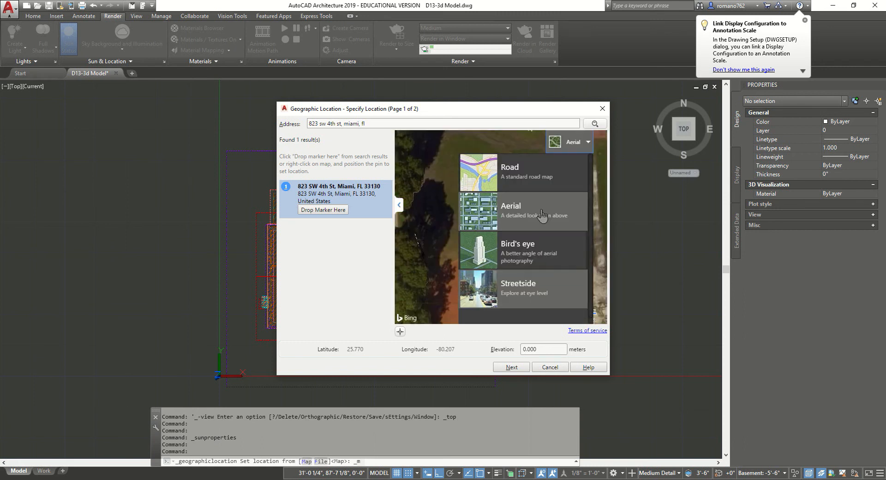
pyautogui.click(549, 181)
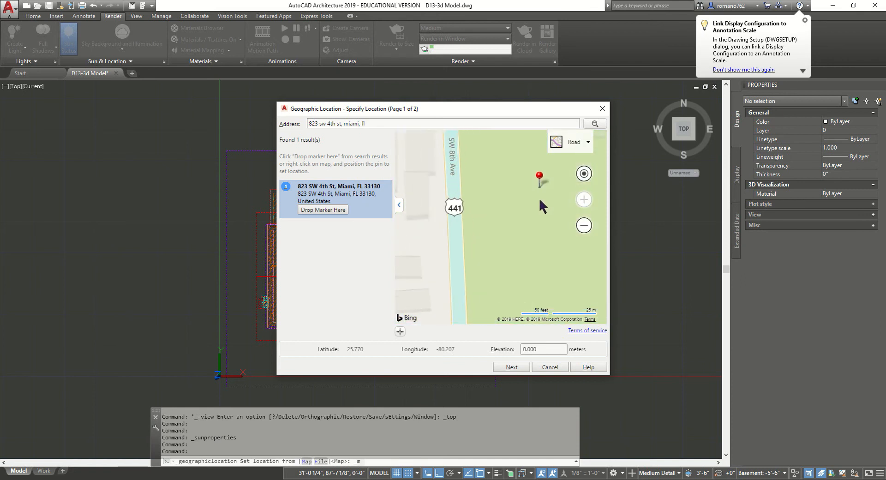
pyautogui.click(566, 142)
pyautogui.click(526, 212)
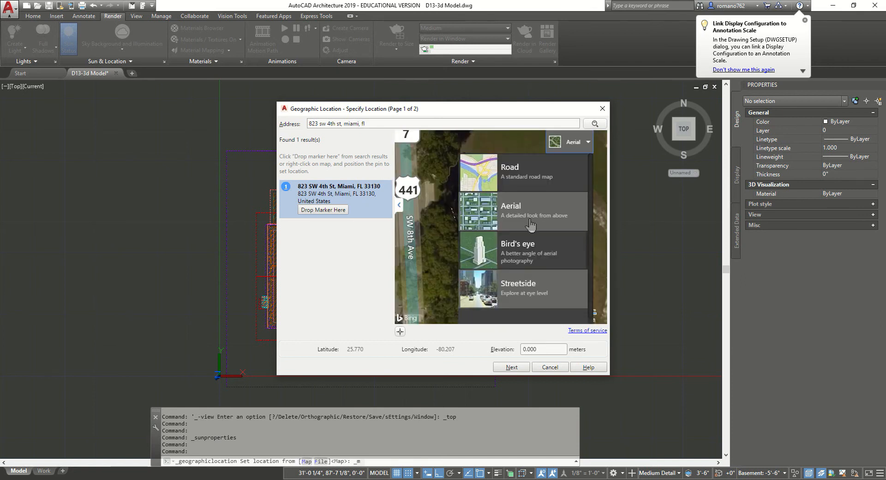
pyautogui.moveTo(488, 199); pyautogui.dragTo(428, 255)
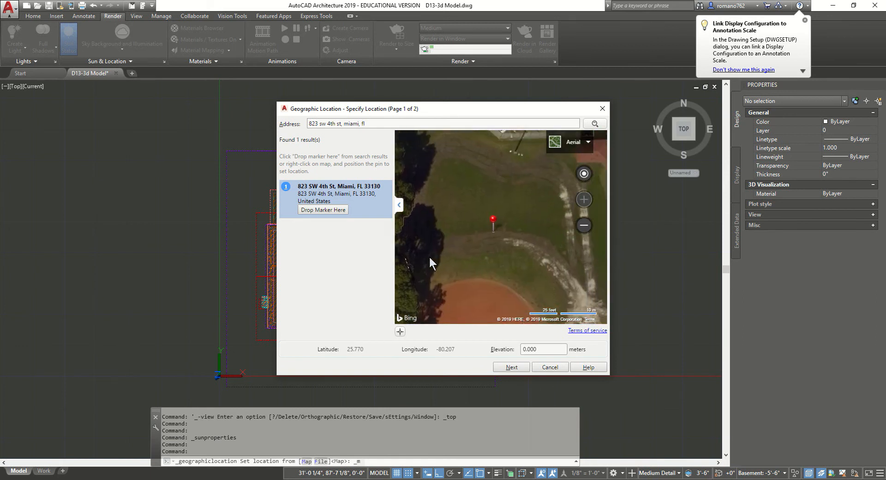
# Set the site elevation to 4 meters and continue
pyautogui.moveTo(540, 350); pyautogui.dragTo(518, 351)
pyautogui.write('4')
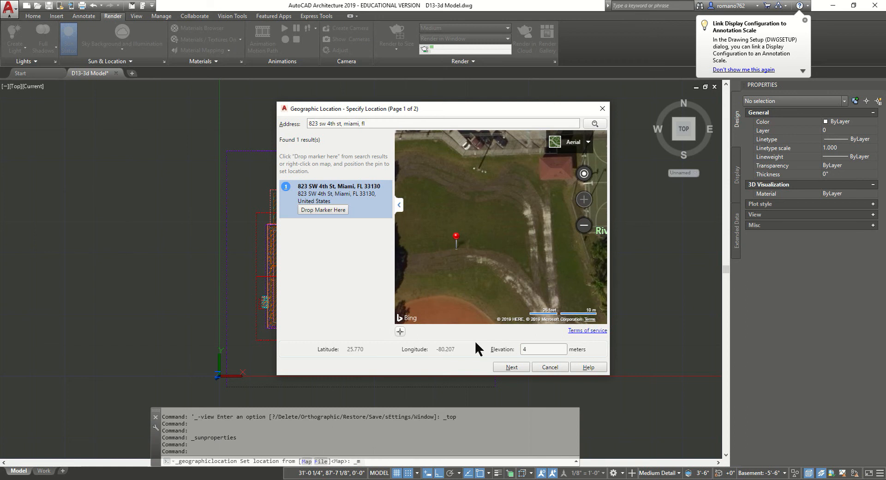
pyautogui.click(504, 368)
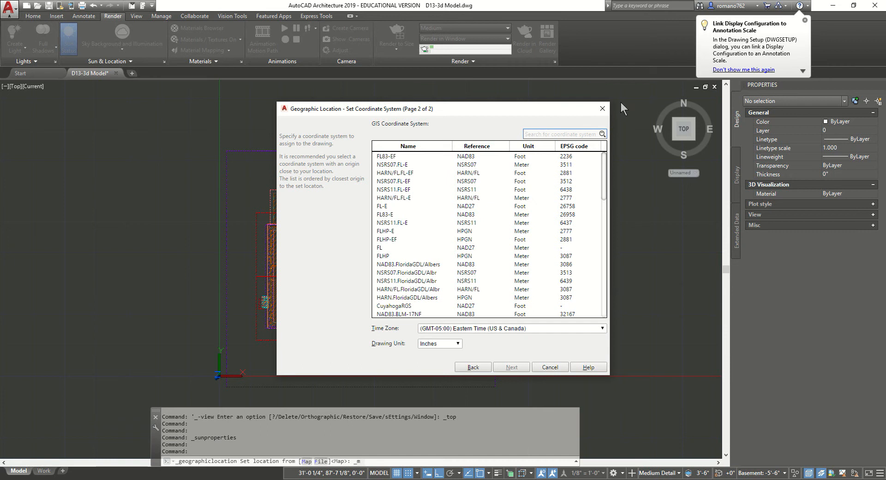
# Sort the coordinate systems by name, pick WORLD-MERCATOR, and continue
pyautogui.click(406, 146)
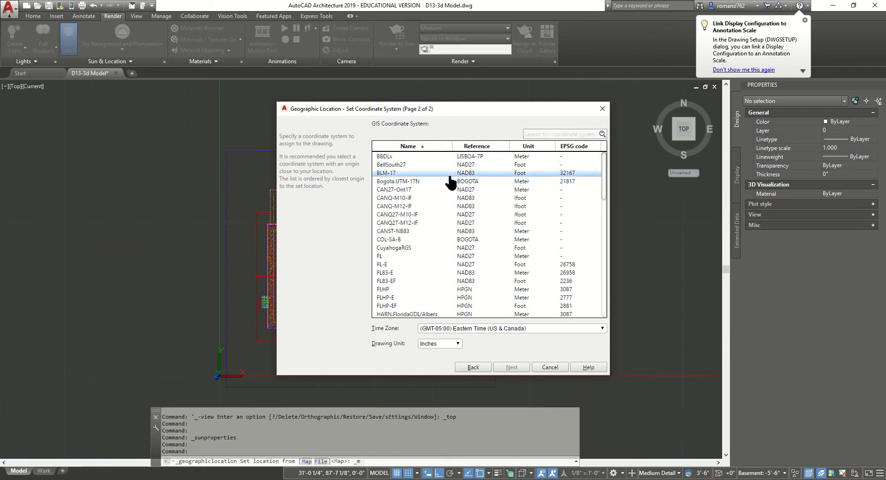
pyautogui.scroll(-15, 421, 253)
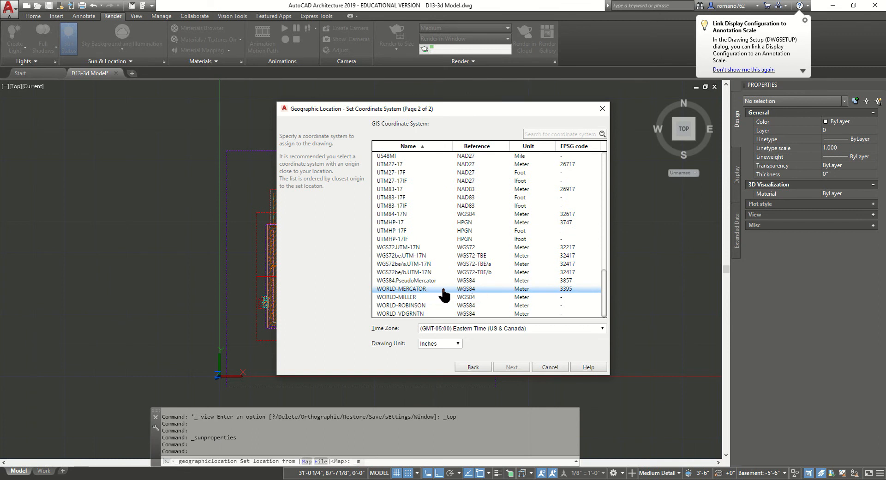
pyautogui.click(470, 290)
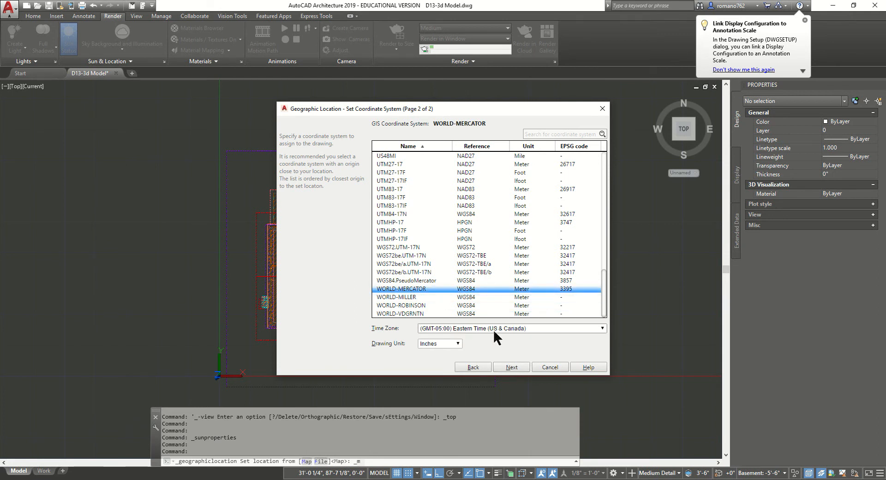
pyautogui.click(512, 367)
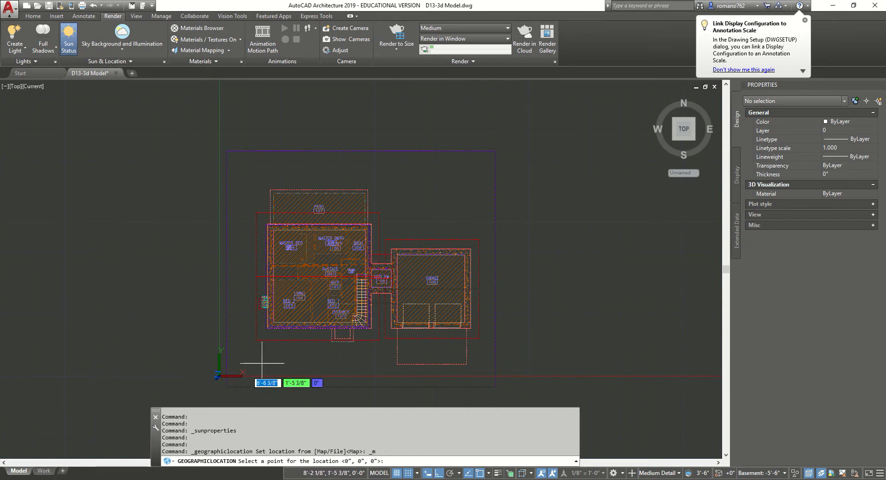
# Place the location point at the house's lower-left corner and pick the north direction below it
pyautogui.scroll(4, 293, 340)
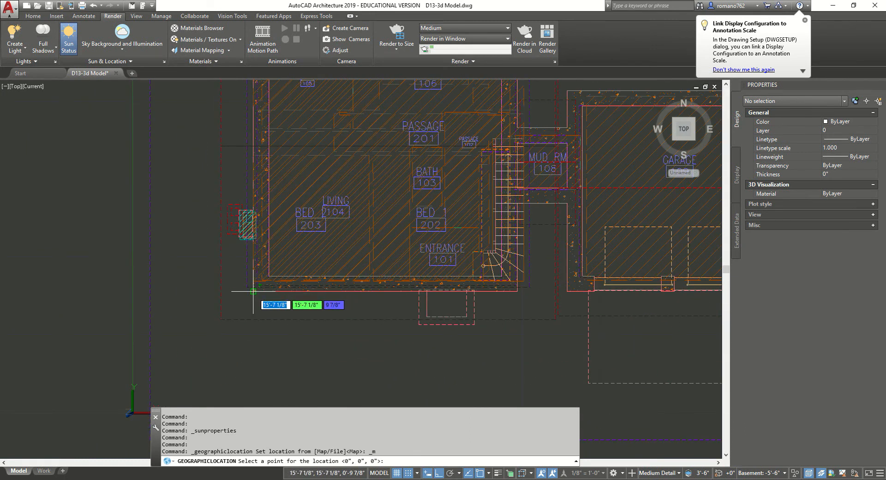
pyautogui.click(253, 292)
pyautogui.moveTo(251, 362); pyautogui.dragTo(335, 215, button='middle')
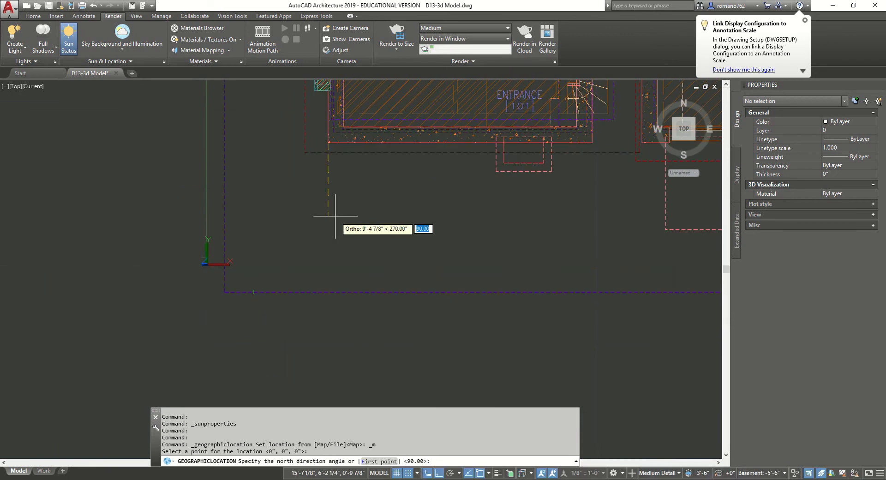
pyautogui.scroll(-1, 336, 222)
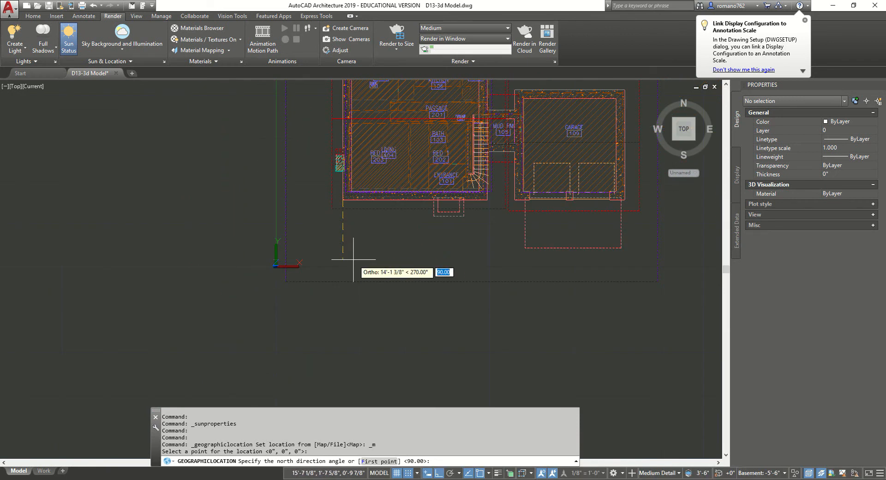
pyautogui.click(344, 280)
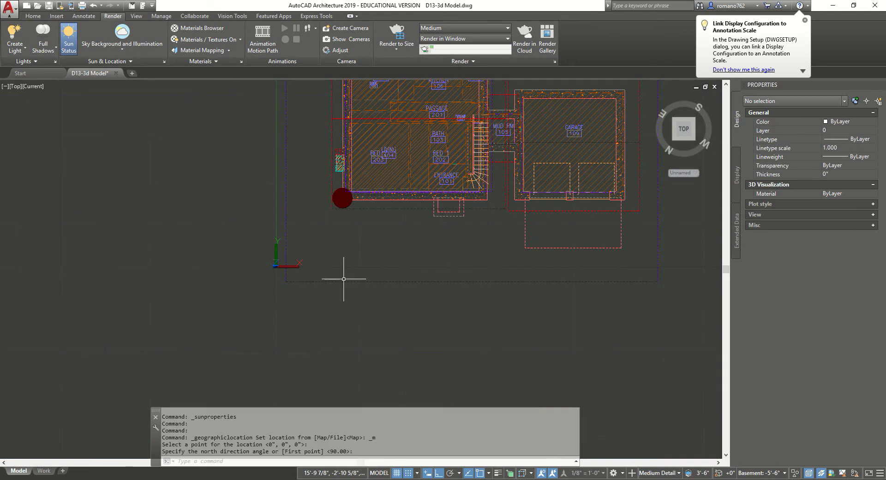
pyautogui.scroll(-6, 350, 272)
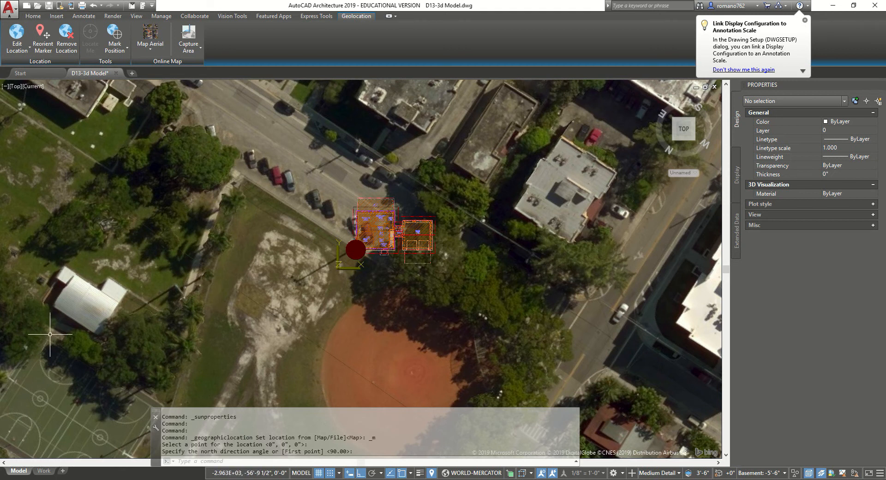
# Cycle the map background through Road, Off, and back to Aerial
pyautogui.click(150, 46)
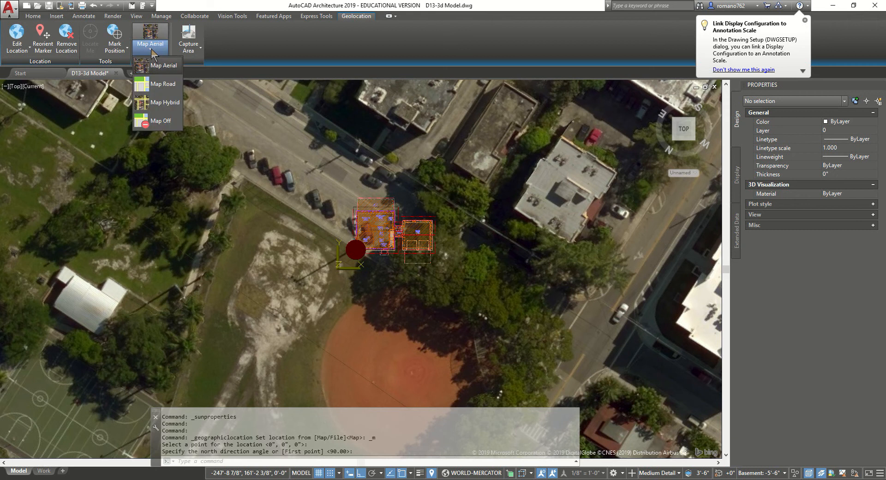
pyautogui.click(170, 84)
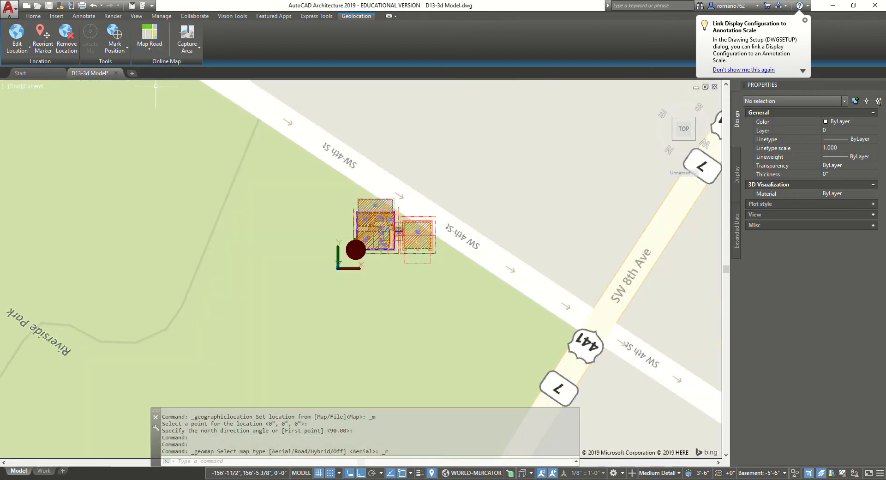
pyautogui.click(149, 46)
pyautogui.click(162, 120)
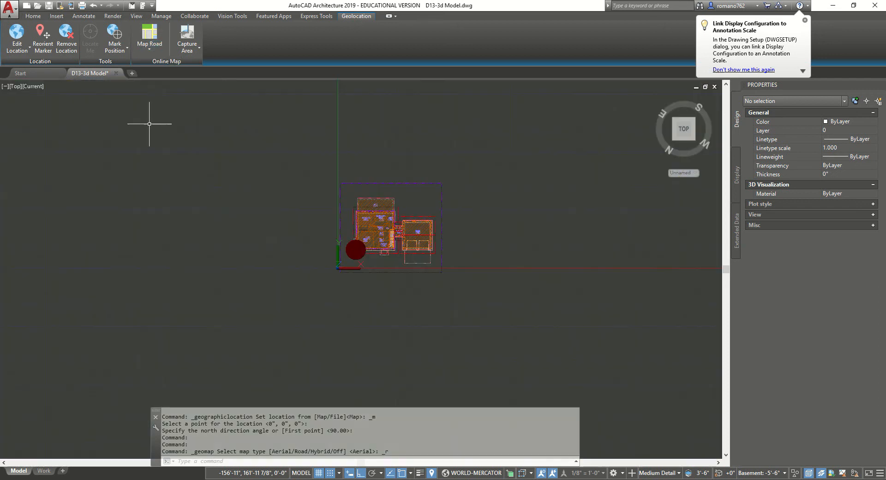
pyautogui.click(151, 50)
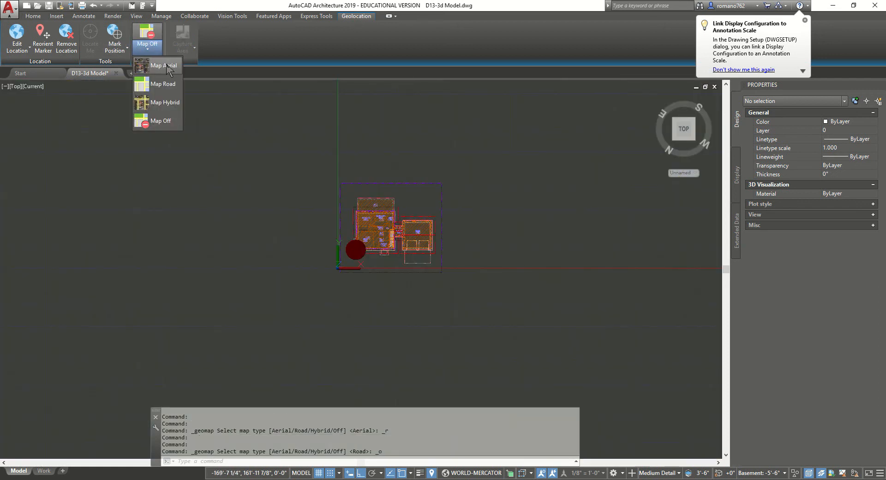
pyautogui.click(169, 66)
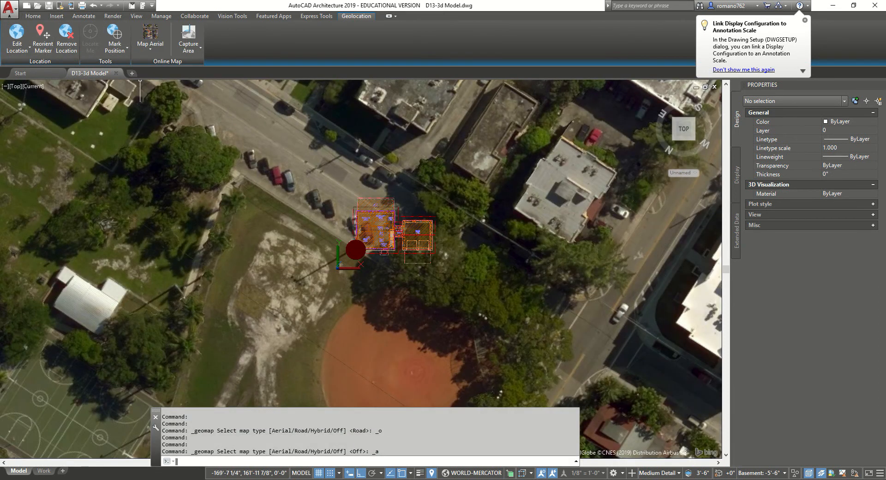
# Reorient the location marker to a new point, then start Remove Location
pyautogui.click(43, 37)
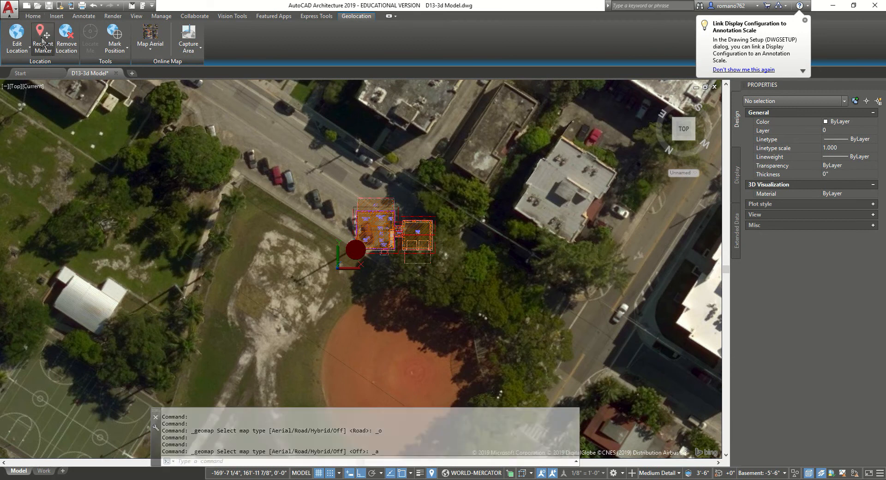
pyautogui.click(341, 271)
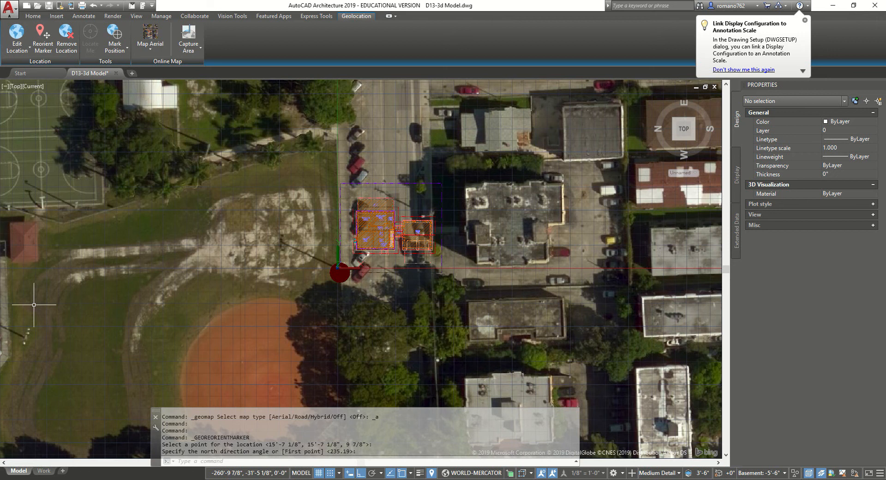
pyautogui.scroll(-3, 348, 272)
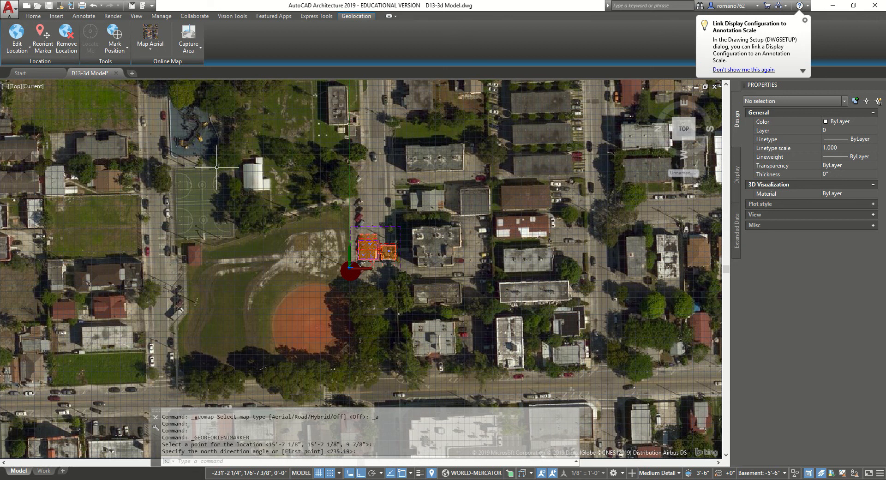
pyautogui.click(69, 36)
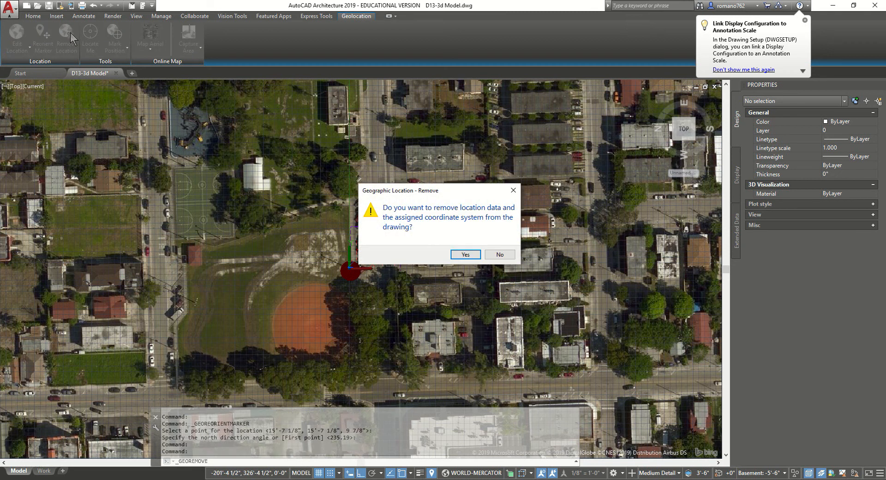
# Confirm removing the location data and coordinate system from the drawing
pyautogui.click(464, 254)
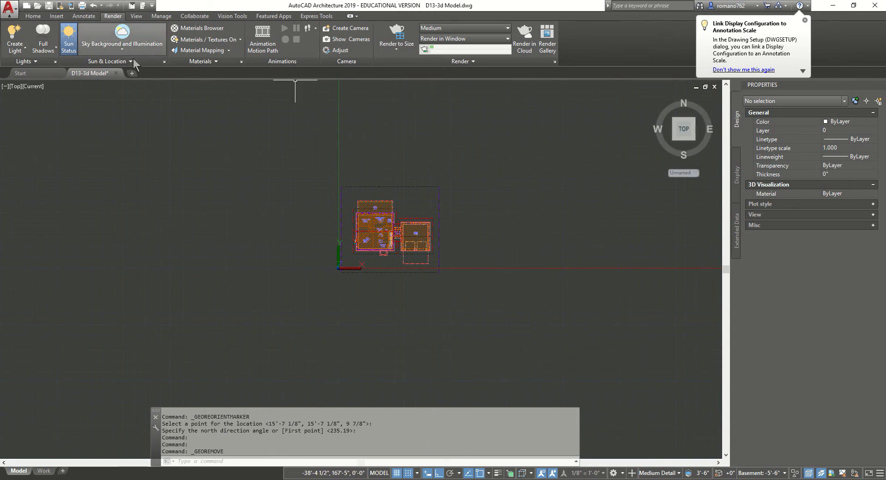
pyautogui.click(15, 86)
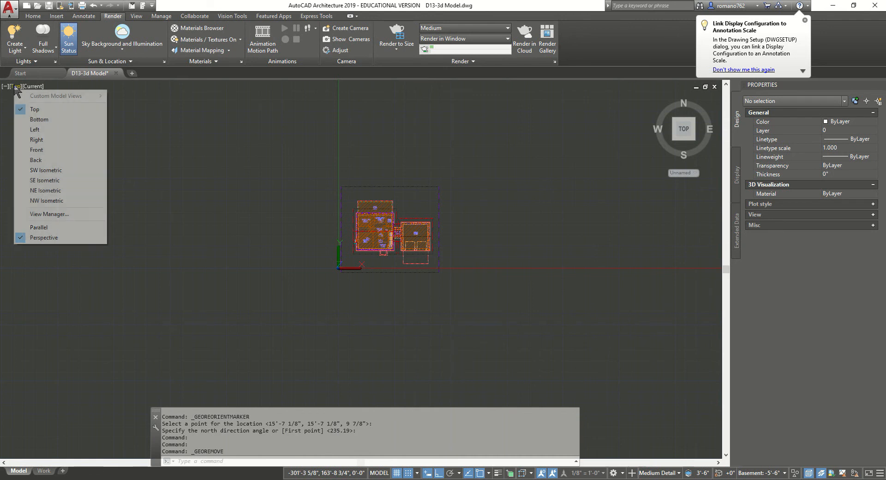
# Show the model in SW Isometric with the sun on, and bring up exposure settings
pyautogui.click(60, 171)
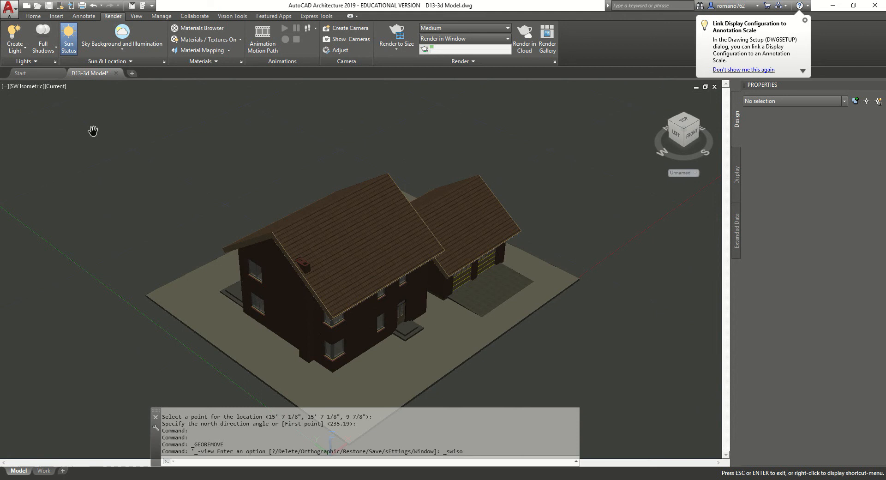
pyautogui.click(68, 39)
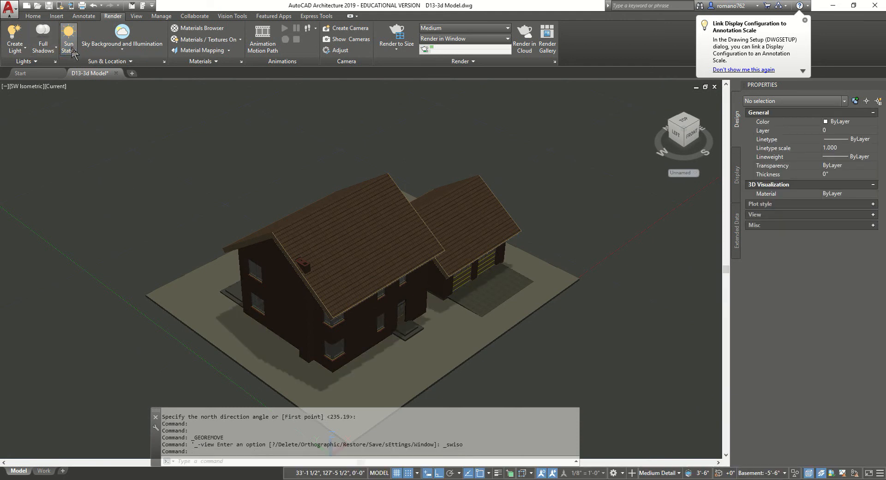
pyautogui.click(68, 40)
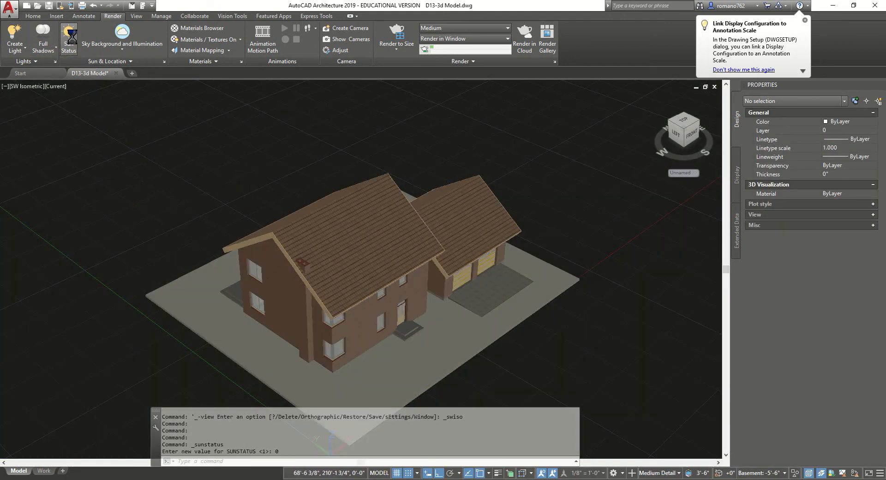
pyautogui.click(475, 236)
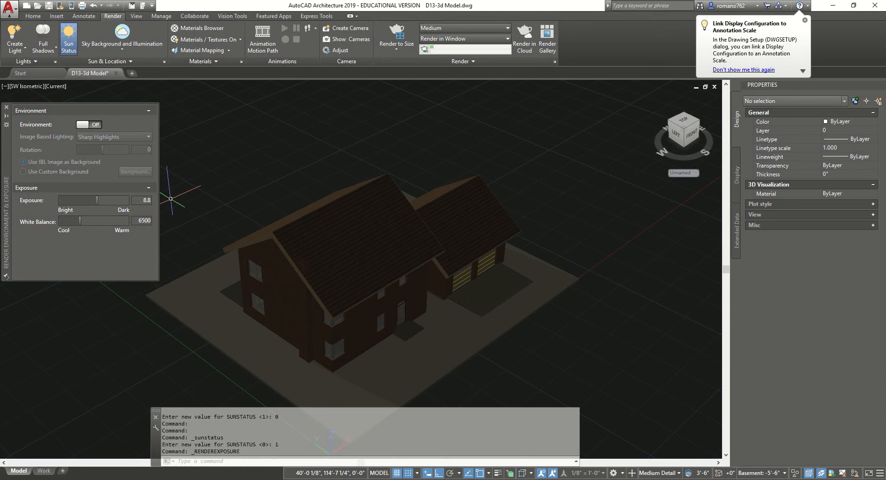
# Close the Properties palette and the Render Environment & Exposure palette
pyautogui.hotkey('ctrl', '1')
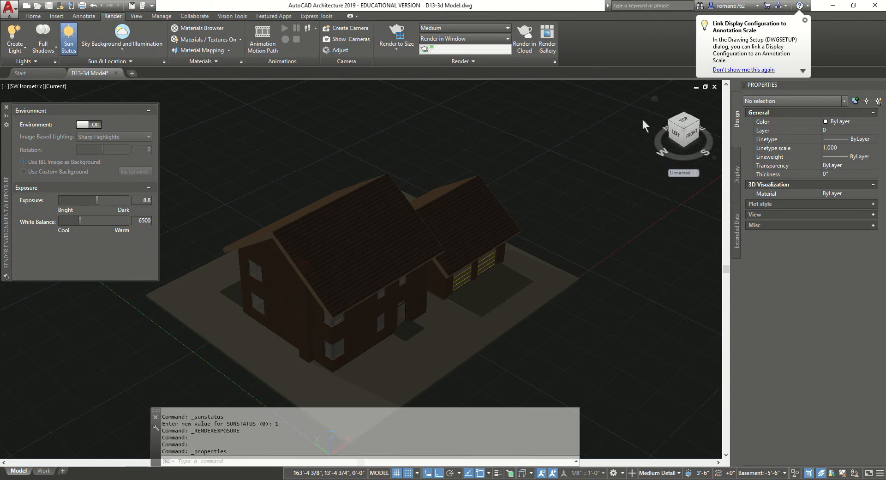
pyautogui.hotkey('ctrl', '1')
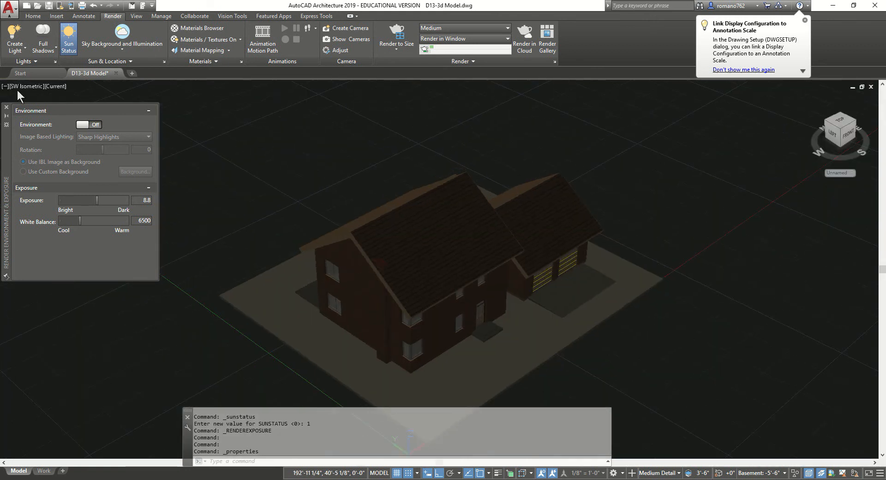
pyautogui.click(7, 107)
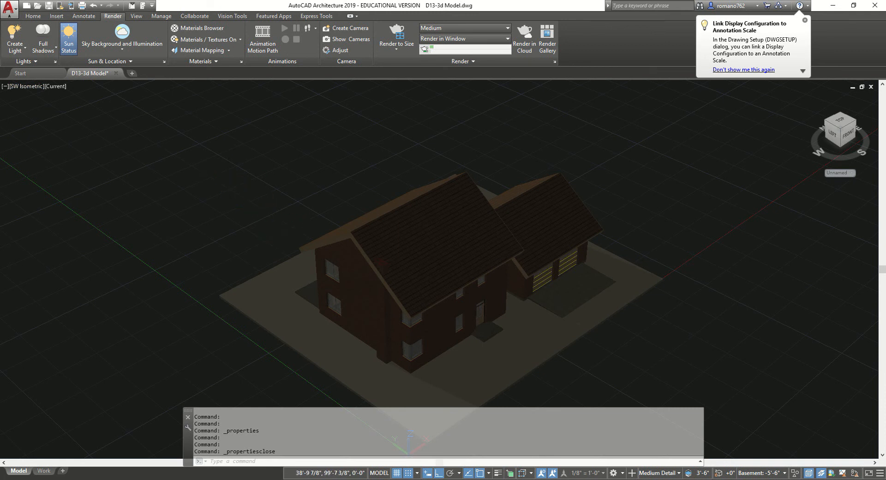
# Pan the house up-left and orbit the view slightly around it
pyautogui.moveTo(290, 274); pyautogui.dragTo(265, 214, button='middle')
pyautogui.press('Escape')
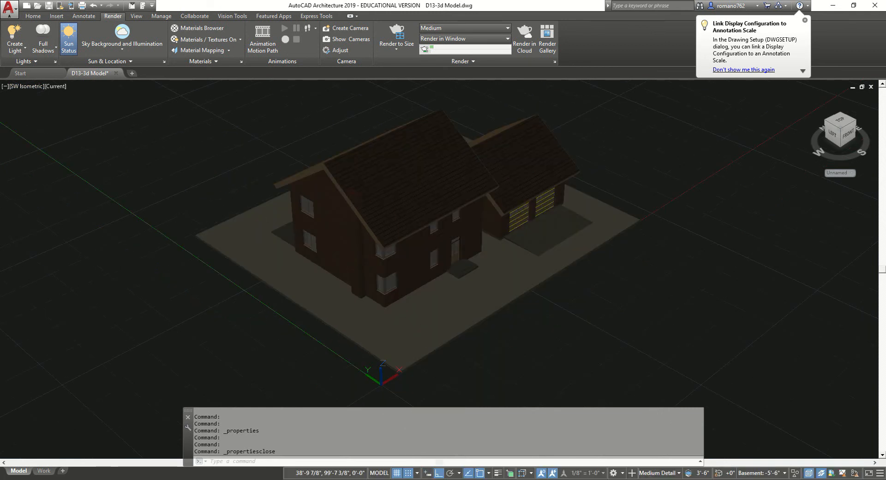
pyautogui.press('Escape')
pyautogui.click(200, 187)
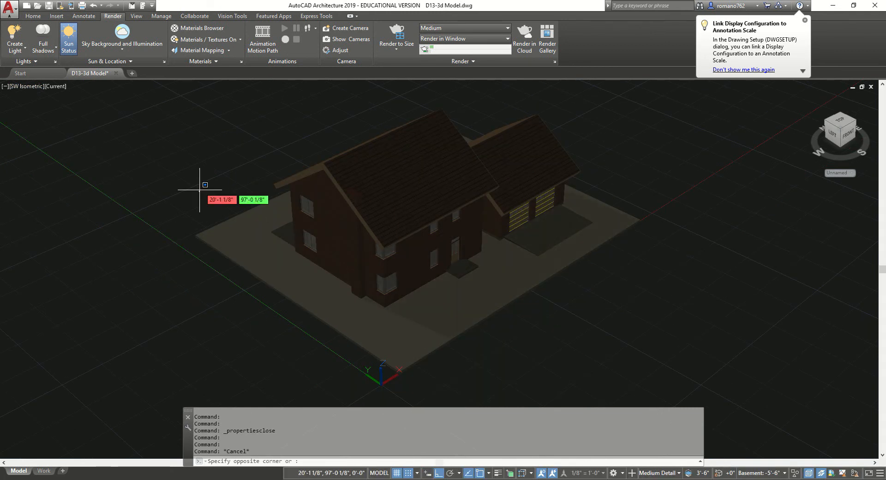
pyautogui.press('Escape')
pyautogui.press('Escape')
pyautogui.press('Escape')
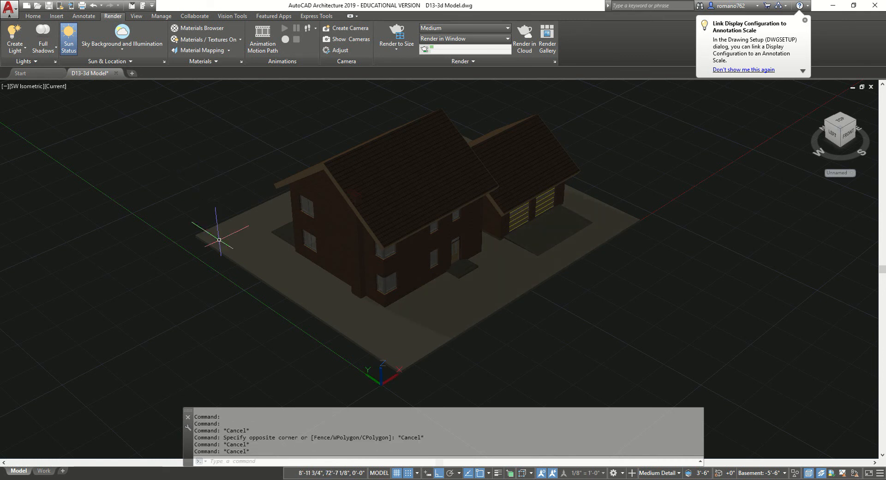
pyautogui.keyDown('shift'); pyautogui.moveTo(218, 276); pyautogui.dragTo(212, 247, button='middle'); pyautogui.keyUp('shift')
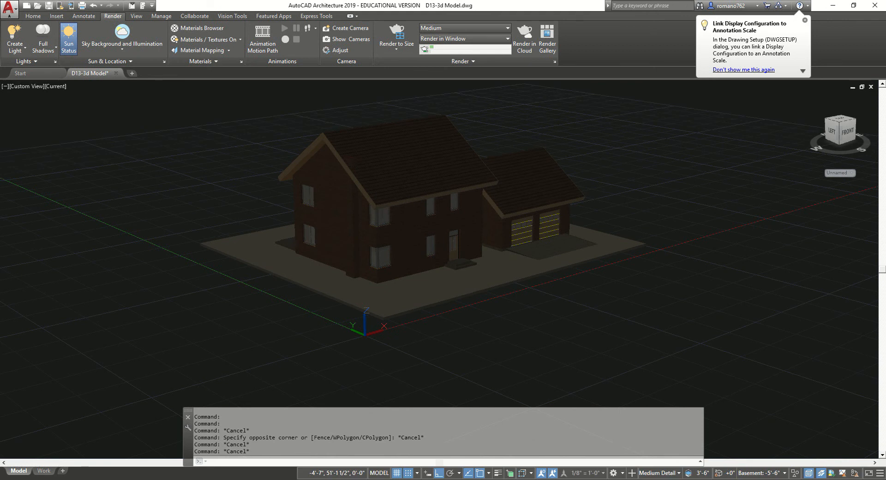
# Turn off Grid and Snap, shift the house down-left, and open the Render Presets Manager
pyautogui.click(396, 472)
pyautogui.click(408, 473)
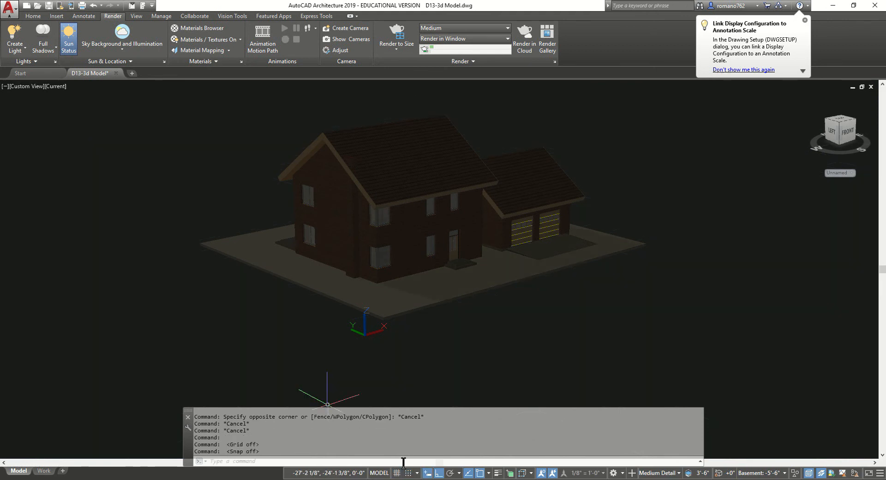
pyautogui.moveTo(415, 306); pyautogui.dragTo(399, 345, button='middle')
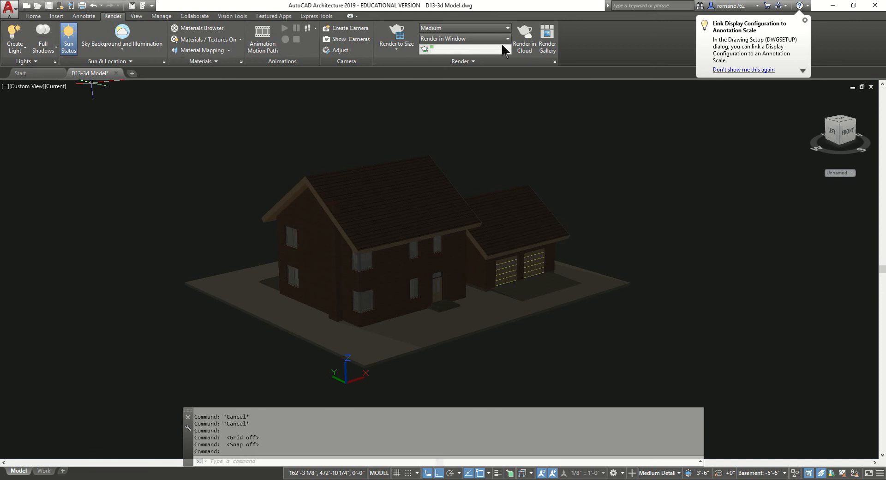
pyautogui.click(554, 62)
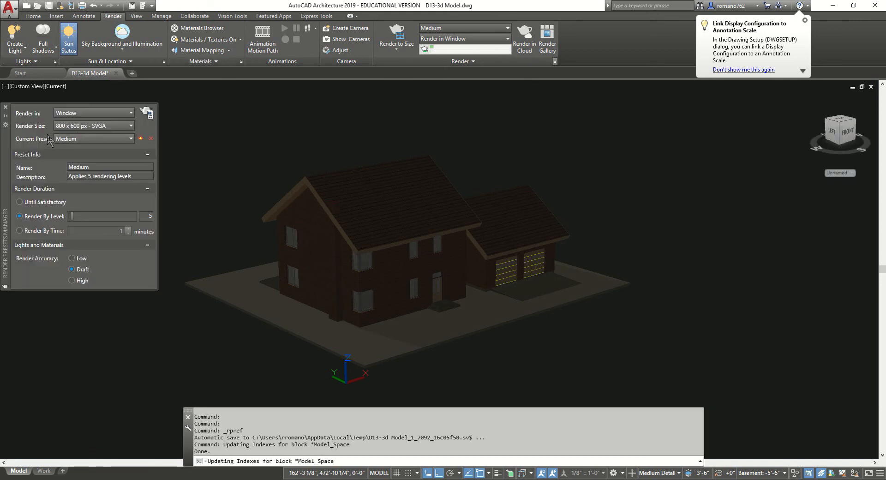
# Enlarge the presets palette, keep Medium at 800 x 600 SVGA, and set Render in to Region
pyautogui.moveTo(5, 136); pyautogui.dragTo(82, 108)
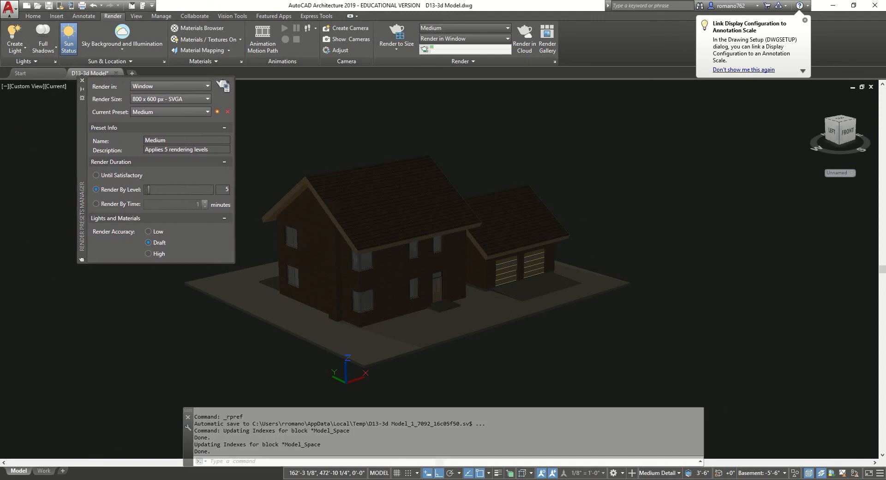
pyautogui.moveTo(232, 263); pyautogui.dragTo(243, 389)
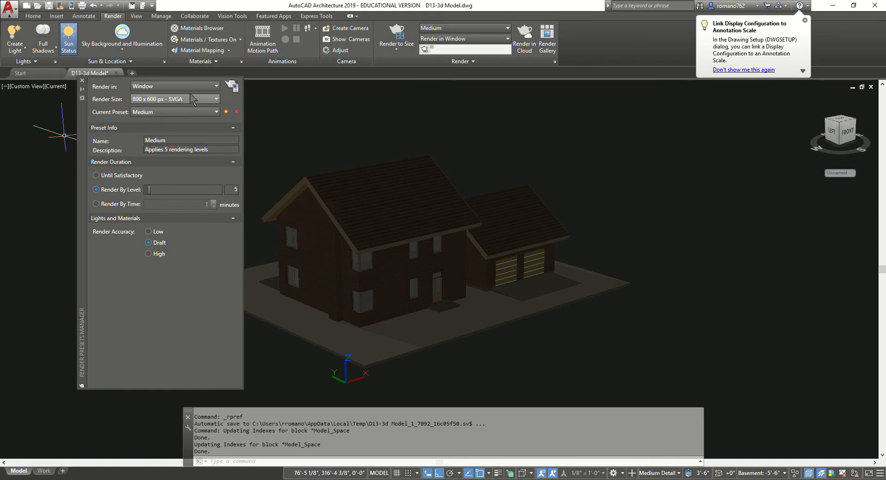
pyautogui.click(170, 112)
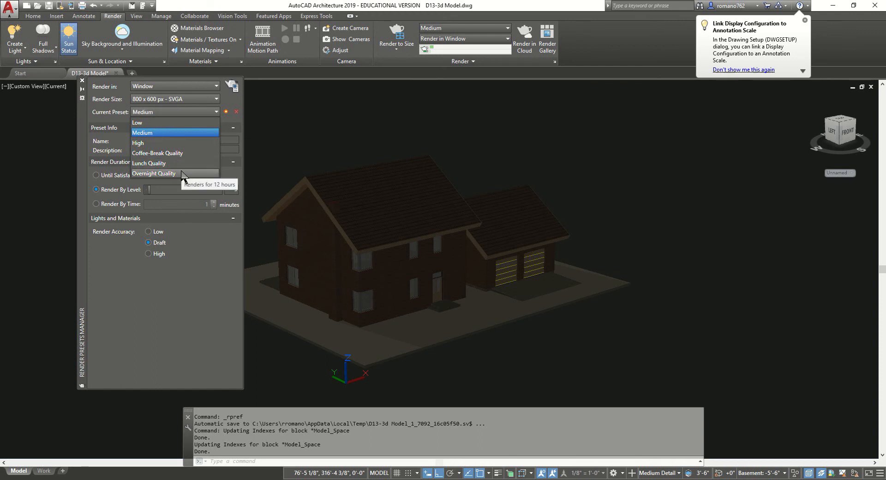
pyautogui.click(172, 132)
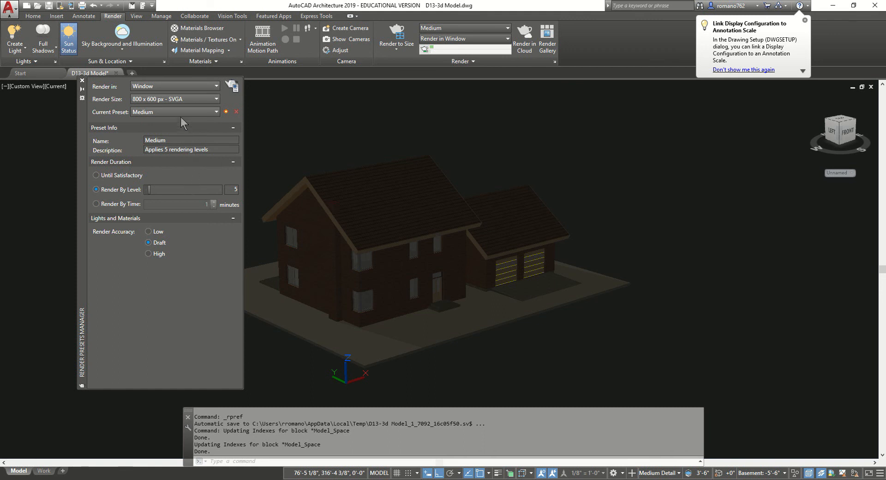
pyautogui.click(183, 98)
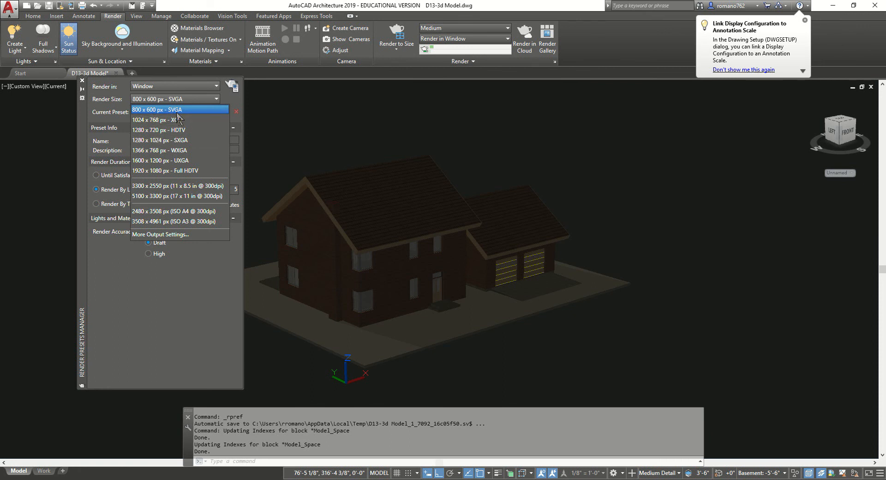
pyautogui.click(160, 110)
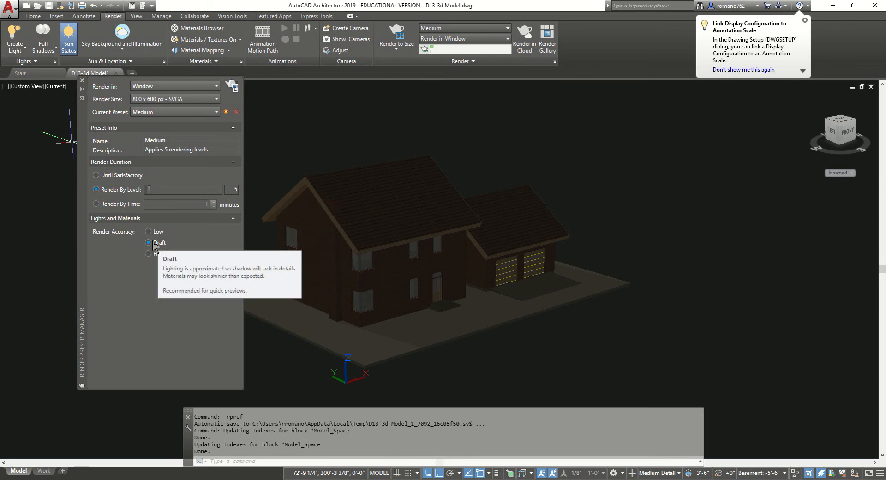
pyautogui.click(185, 86)
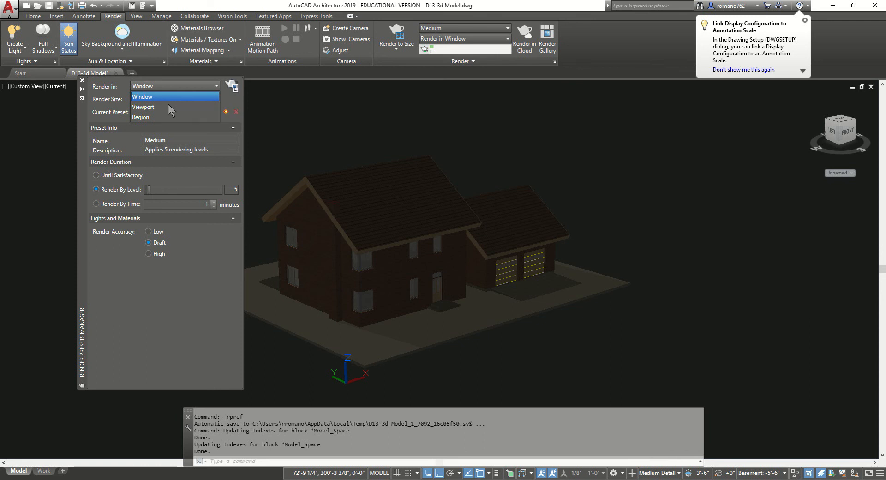
pyautogui.click(162, 117)
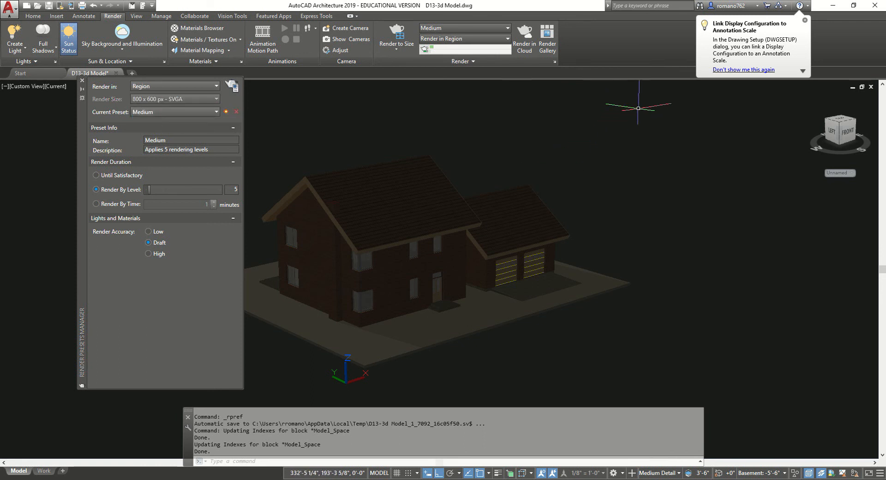
pyautogui.click(638, 109)
# Cancel the stray selection and pan the house toward the right of the view
pyautogui.moveTo(467, 261); pyautogui.dragTo(344, 322, button='middle')
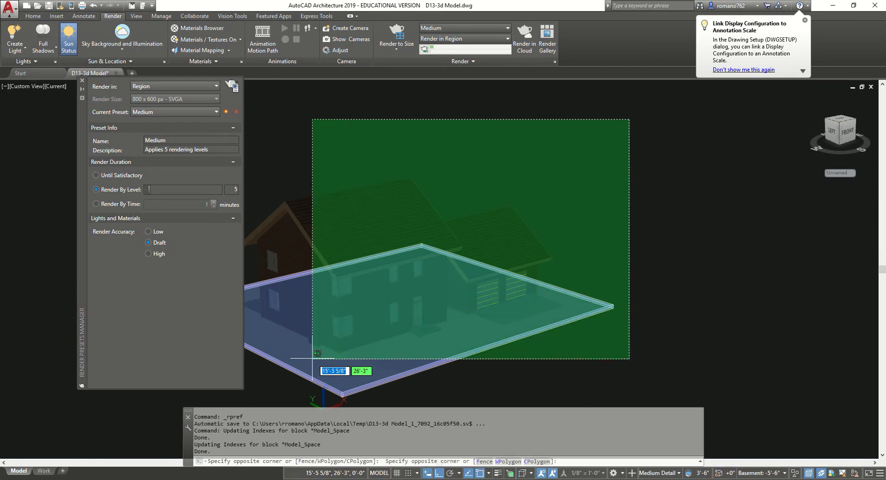
pyautogui.click(304, 369)
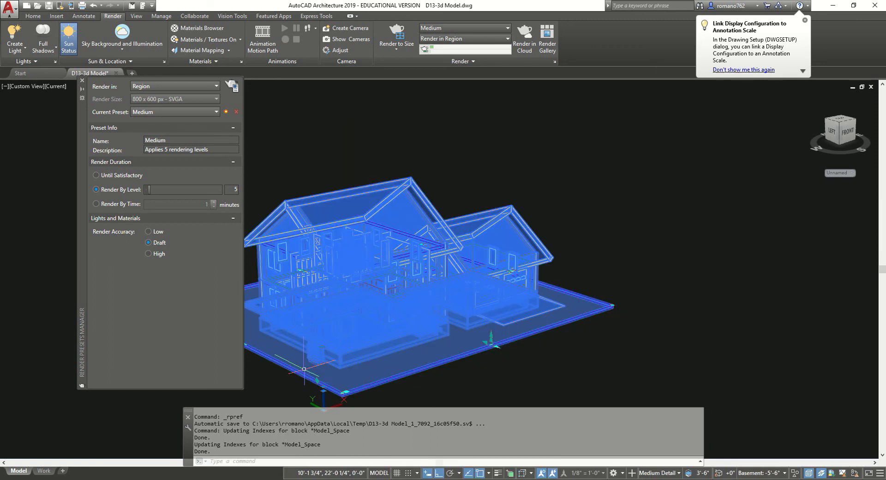
pyautogui.press('Escape')
pyautogui.press('Escape')
pyautogui.press('Escape')
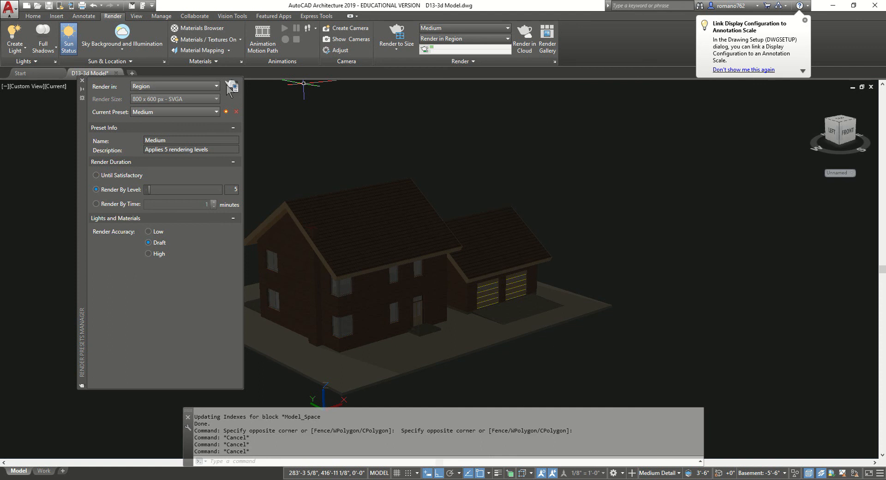
pyautogui.moveTo(323, 135); pyautogui.dragTo(376, 113, button='middle')
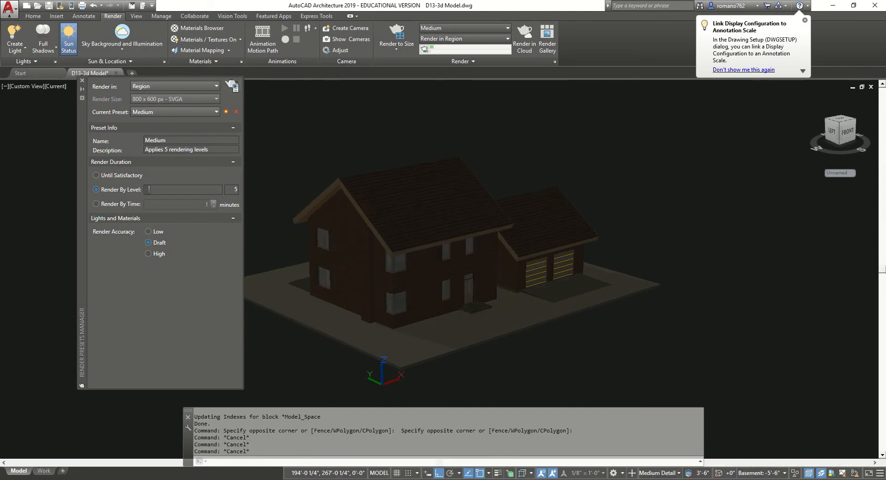
# Render a cropped region from above the garage to the lower-left of the house
pyautogui.click(233, 87)
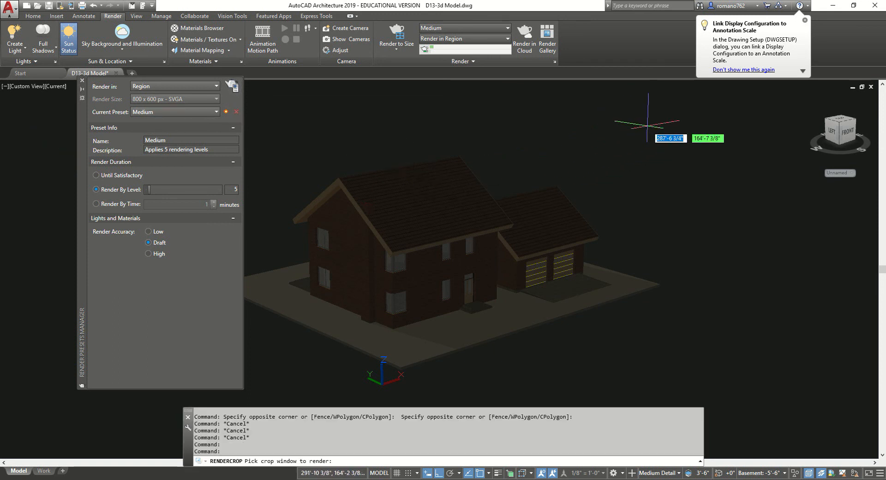
pyautogui.click(556, 221)
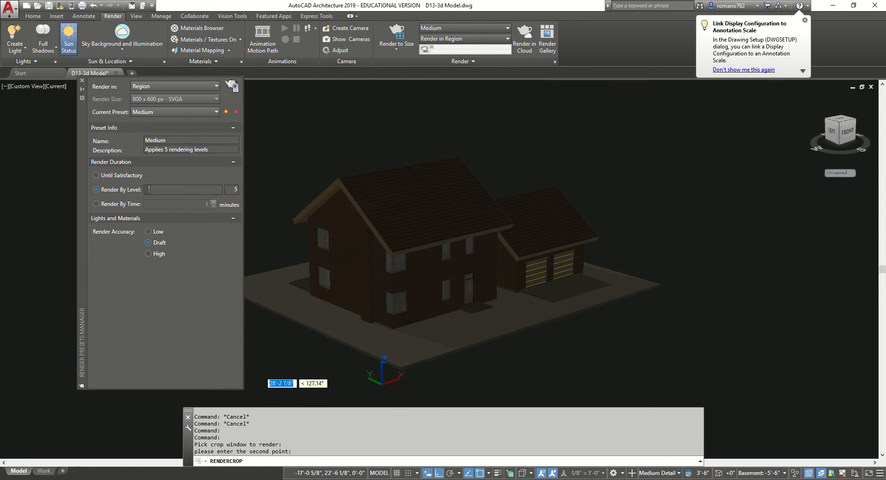
pyautogui.click(271, 355)
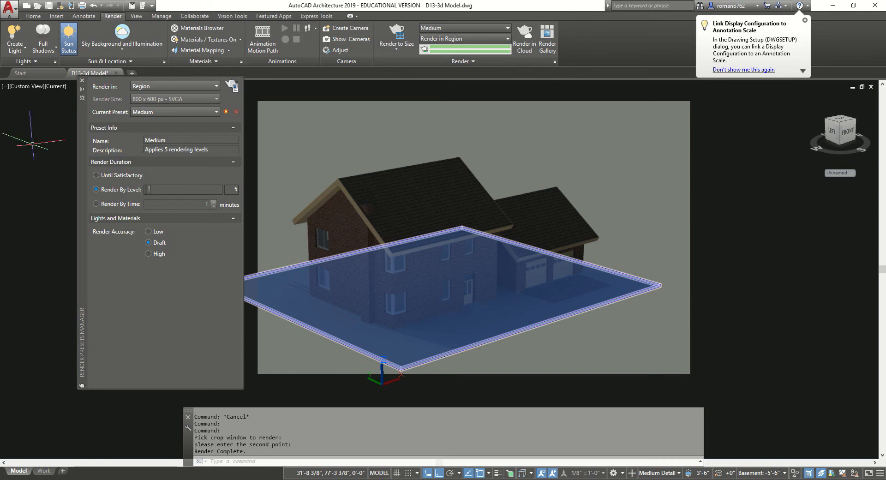
pyautogui.moveTo(215, 479)
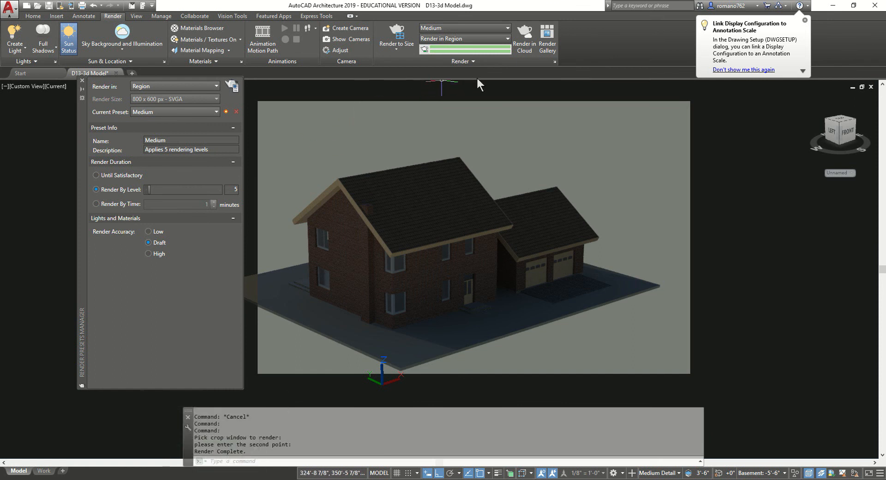
pyautogui.click(474, 62)
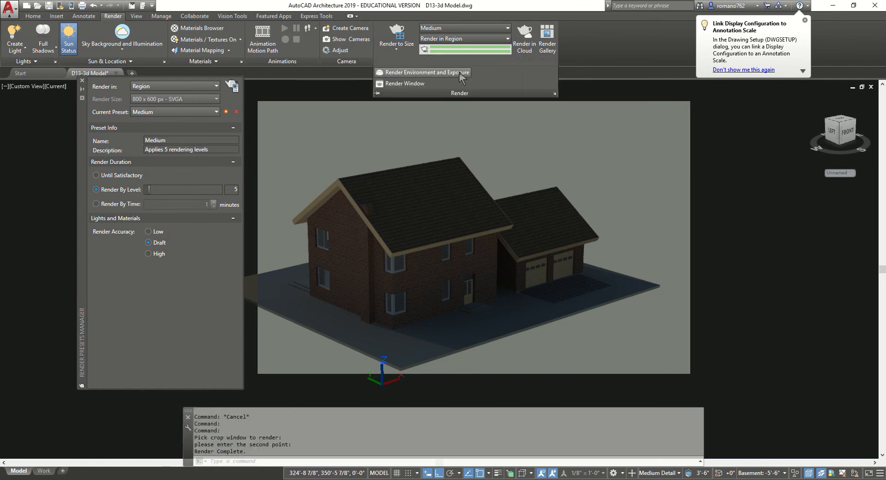
pyautogui.click(415, 84)
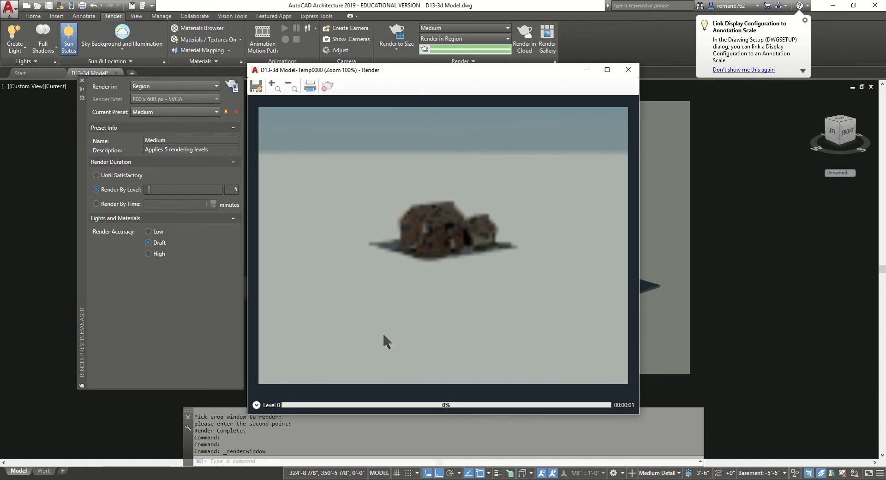
pyautogui.click(256, 405)
pyautogui.click(273, 419)
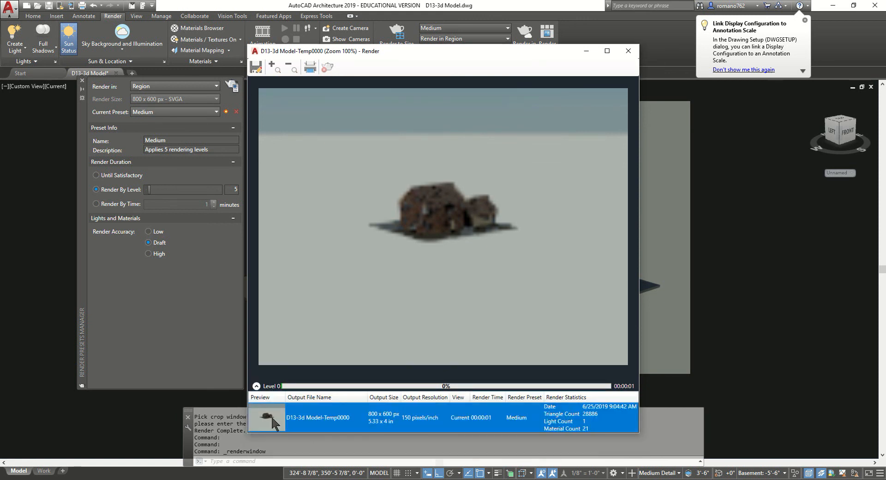
pyautogui.rightClick(349, 411)
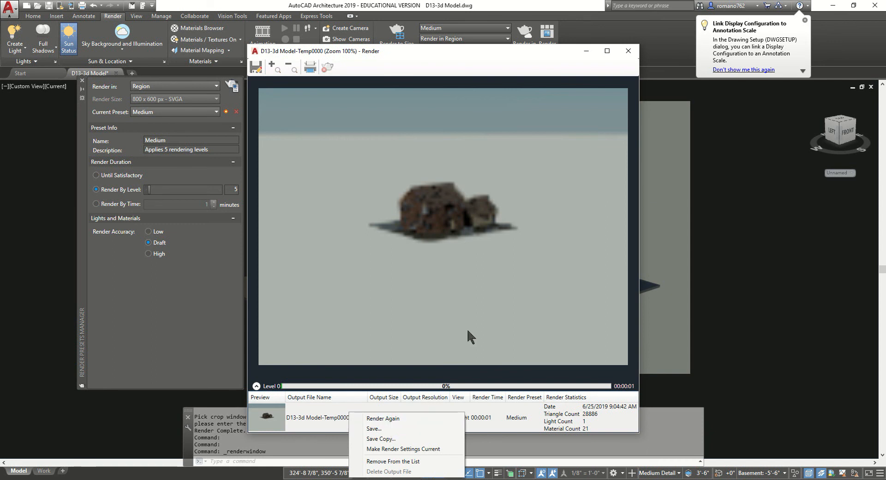
pyautogui.click(624, 50)
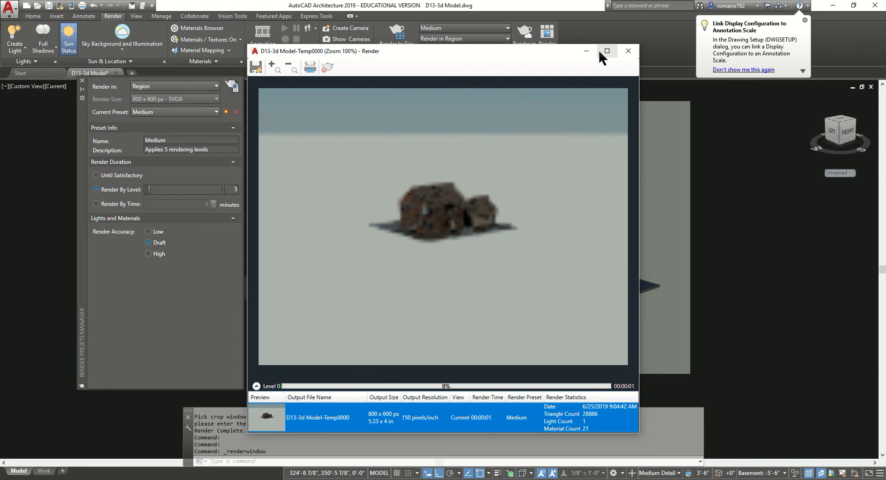
pyautogui.click(586, 50)
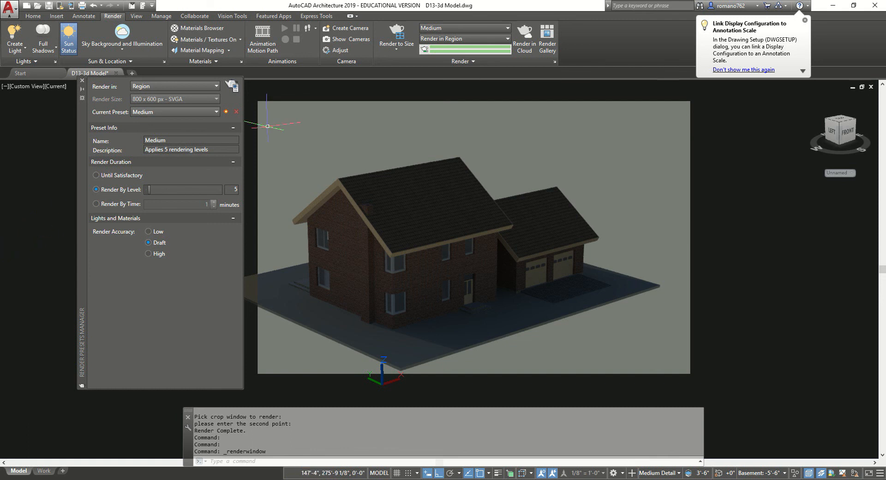
# Set Render in to Window, choose the High preset, and start the render
pyautogui.click(158, 115)
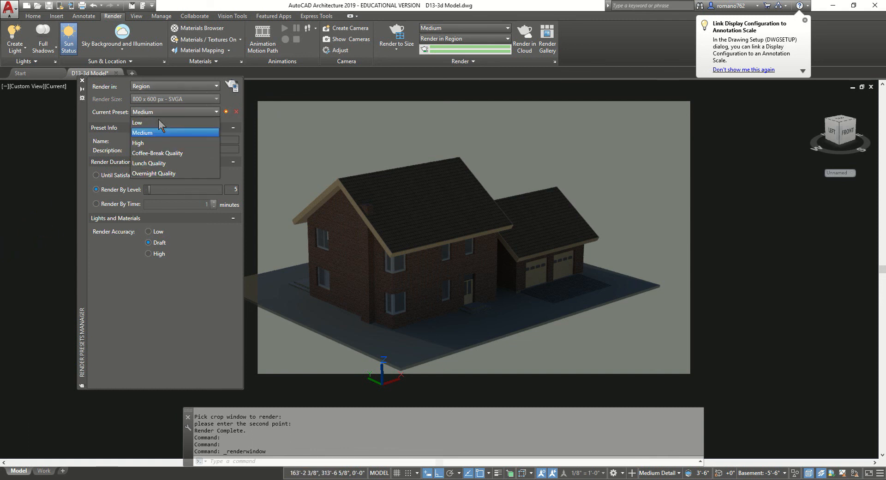
pyautogui.click(159, 174)
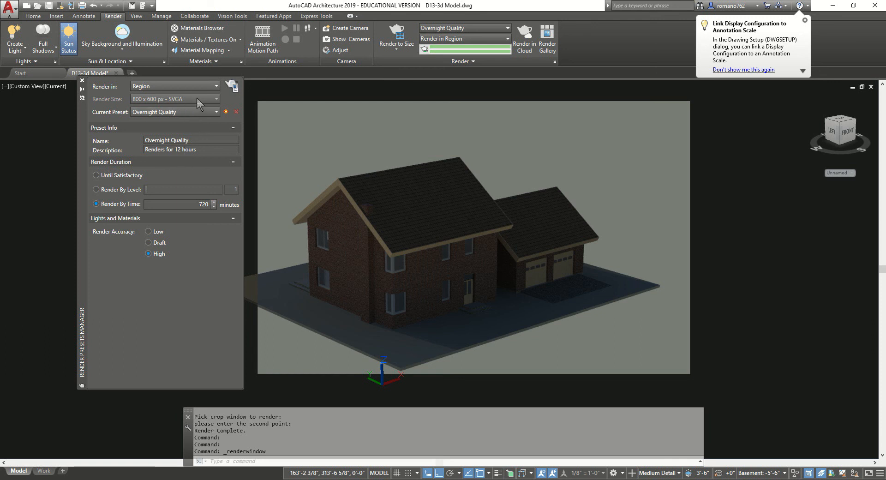
pyautogui.click(189, 87)
pyautogui.click(181, 98)
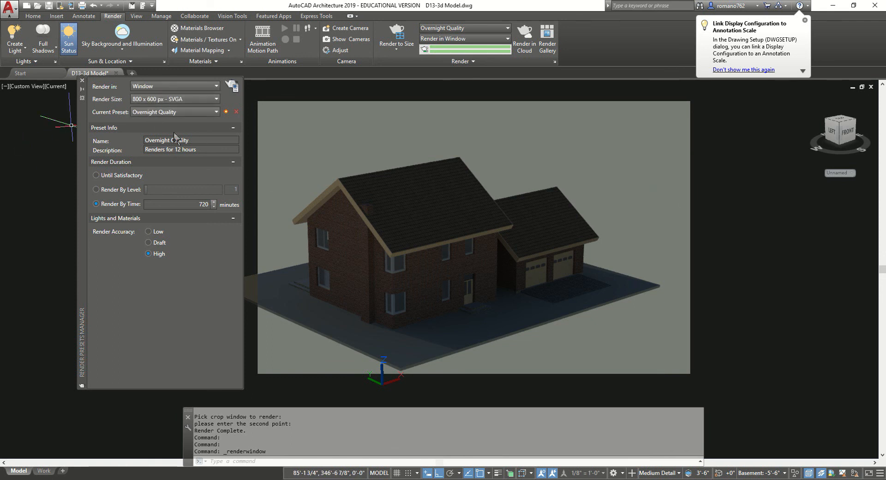
pyautogui.click(168, 112)
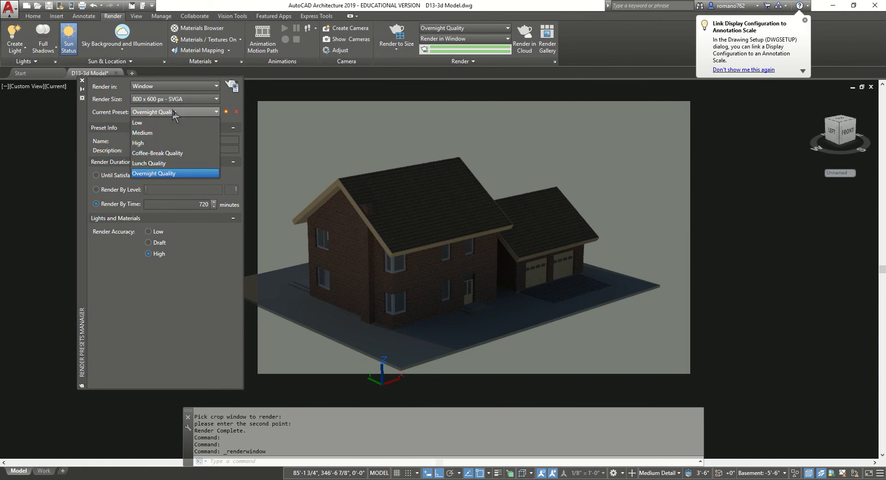
pyautogui.click(167, 143)
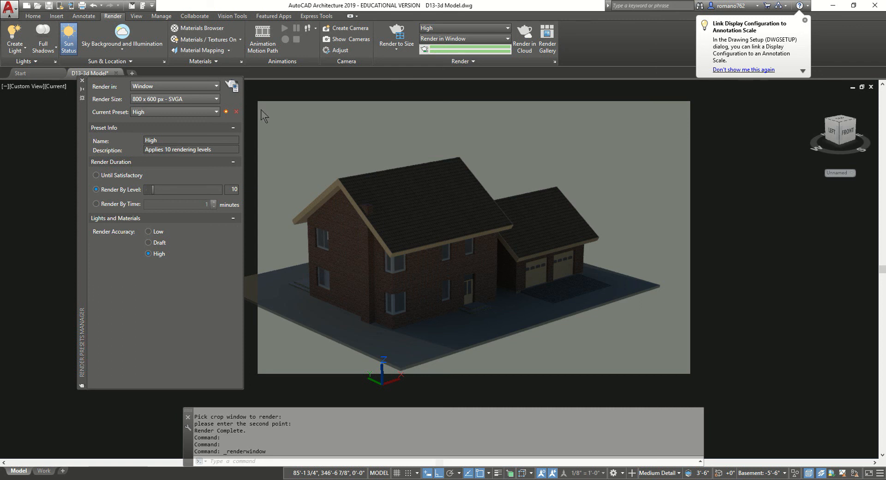
pyautogui.click(234, 87)
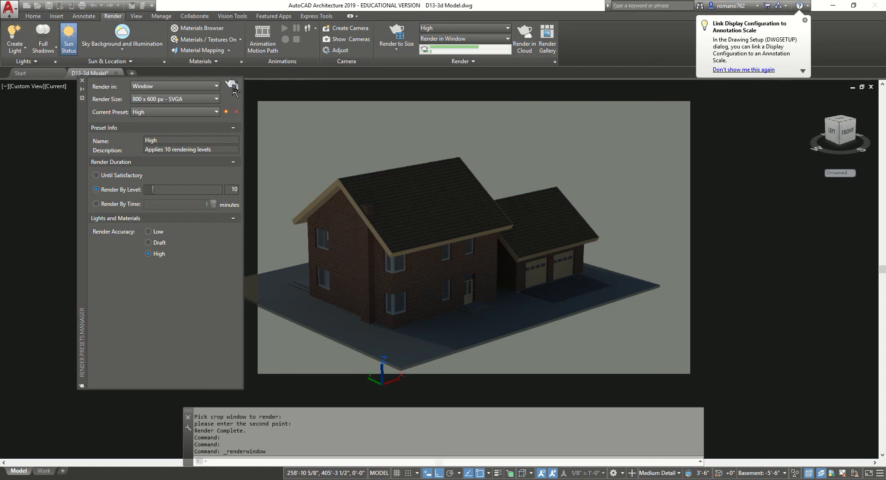